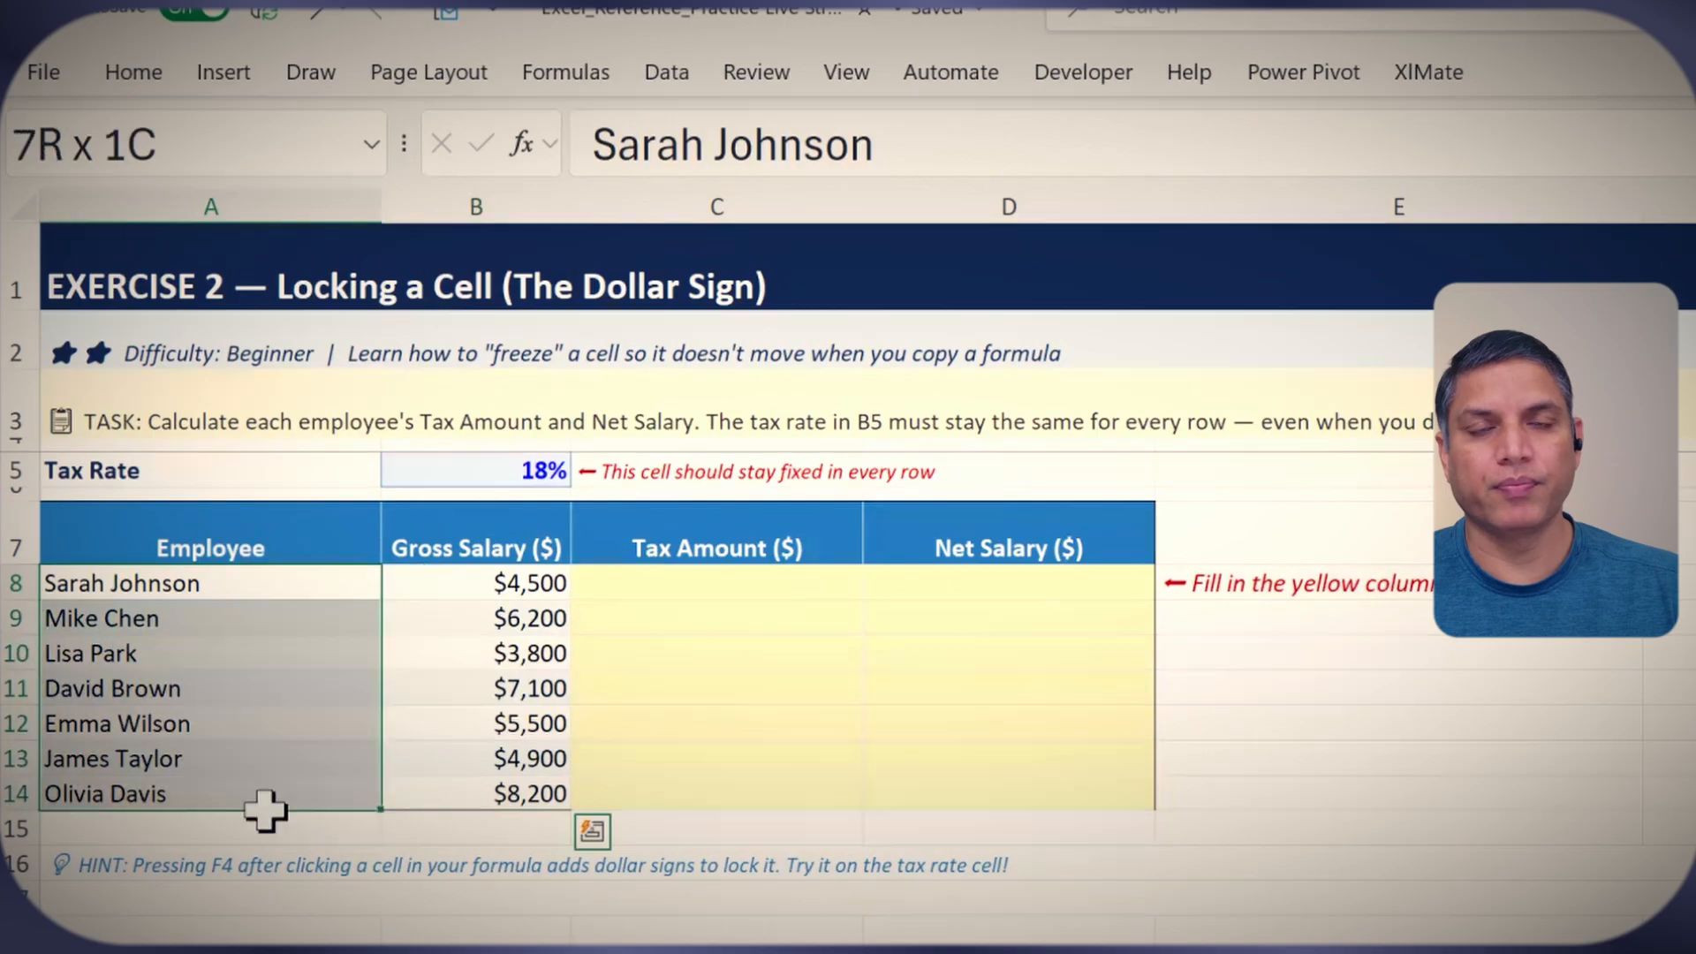
Review the employee names, gross salaries, tax rate cell B5, and the empty Tax Amount and Net Salary columns.
drag(295, 586, 283, 826)
drag(474, 585, 485, 795)
click(740, 584)
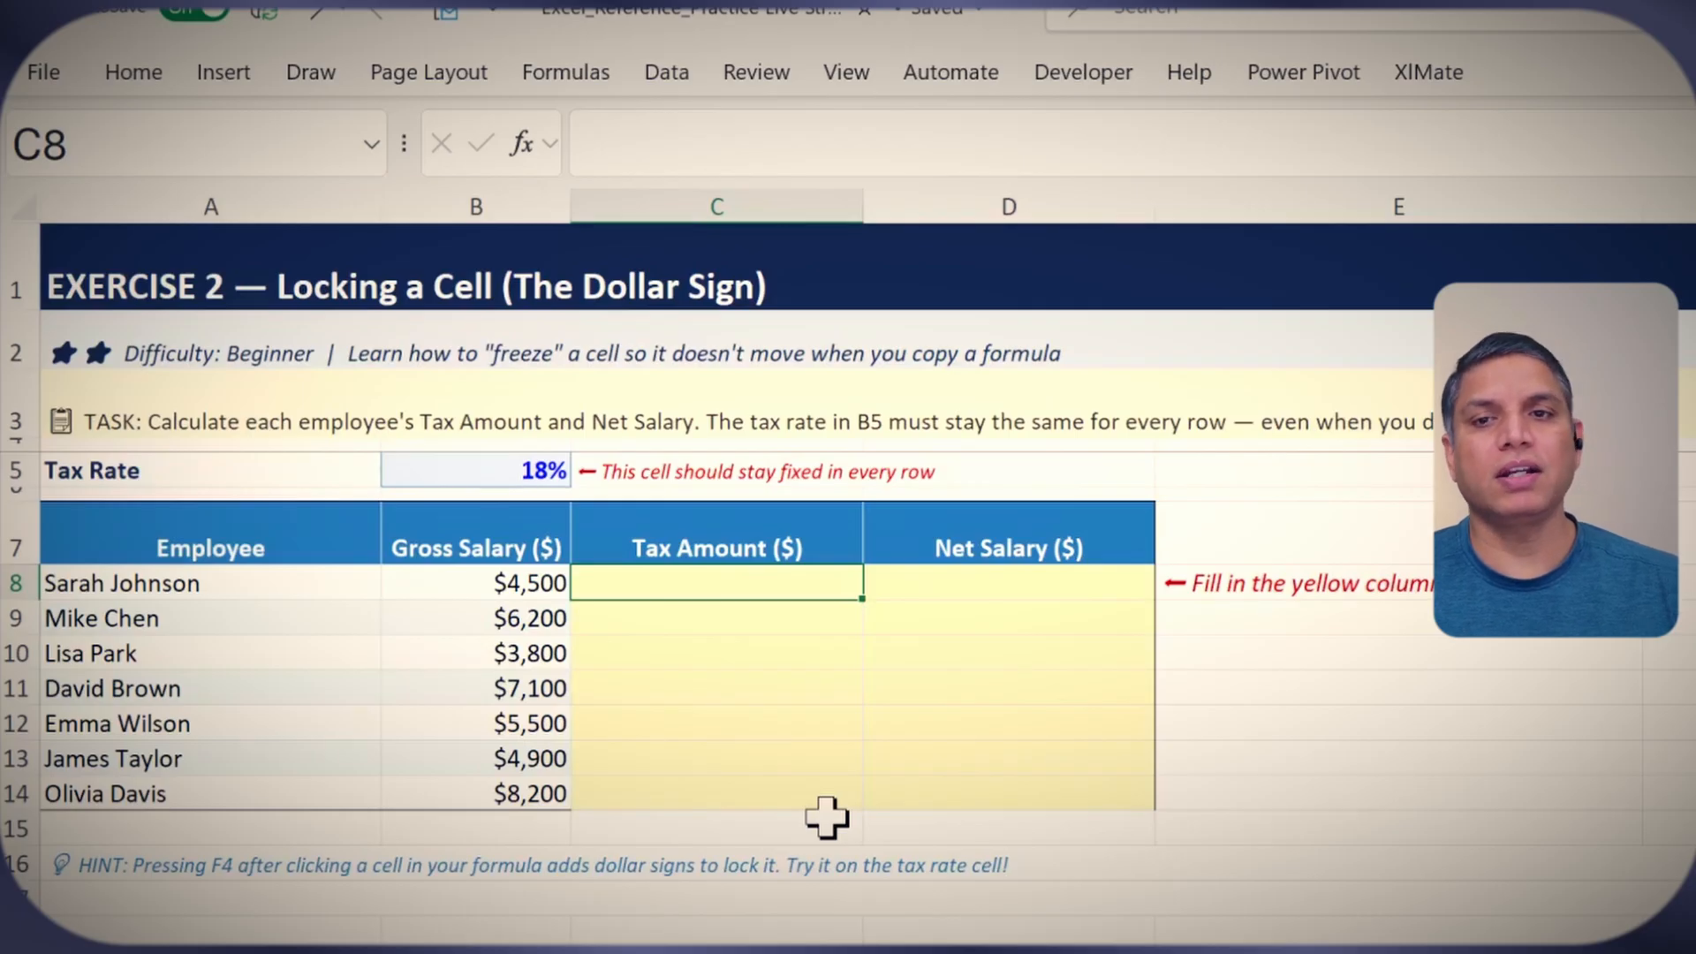
click(520, 480)
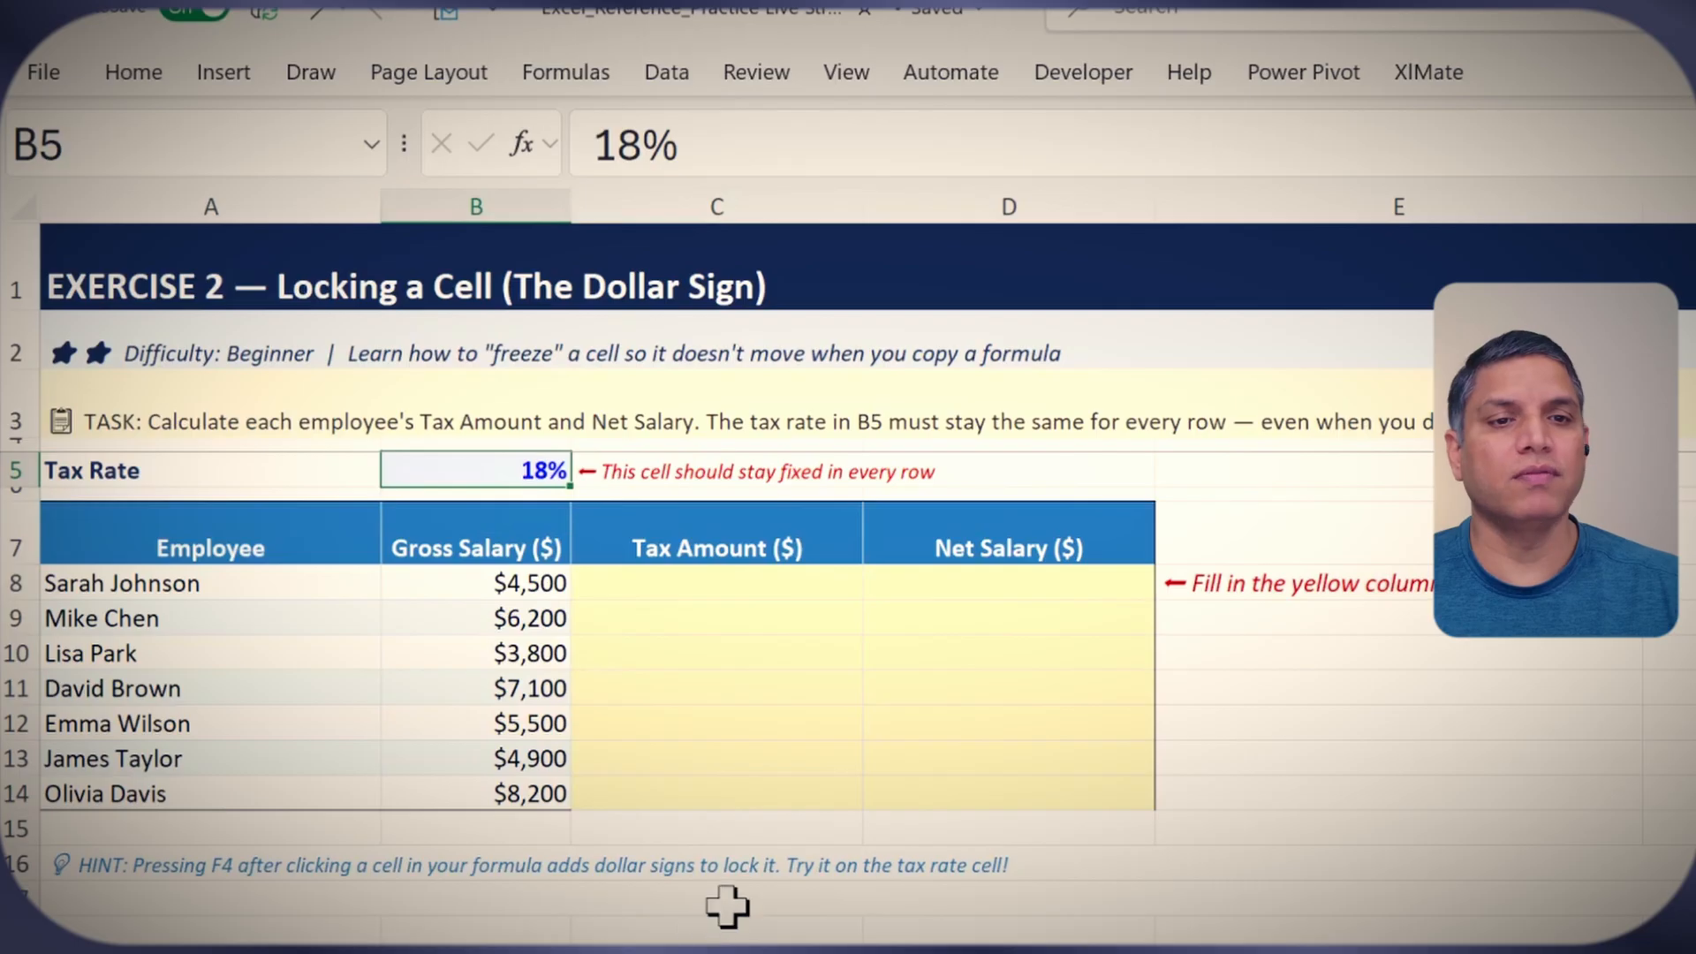
drag(991, 577, 1001, 790)
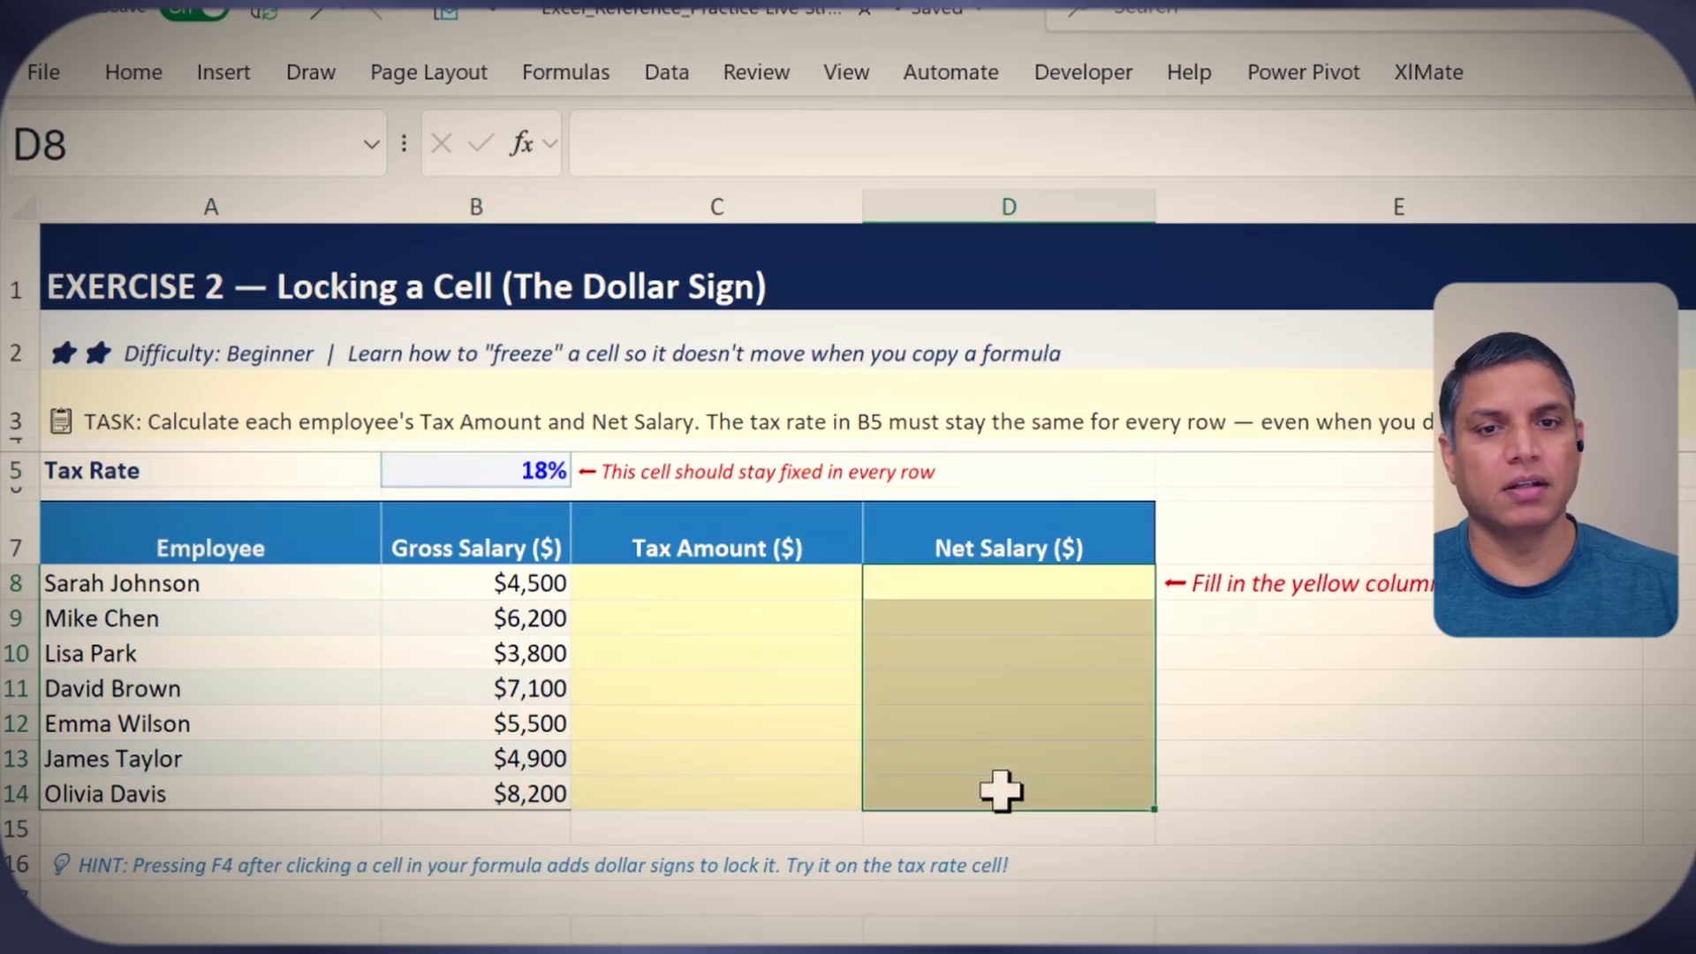
drag(489, 591, 493, 784)
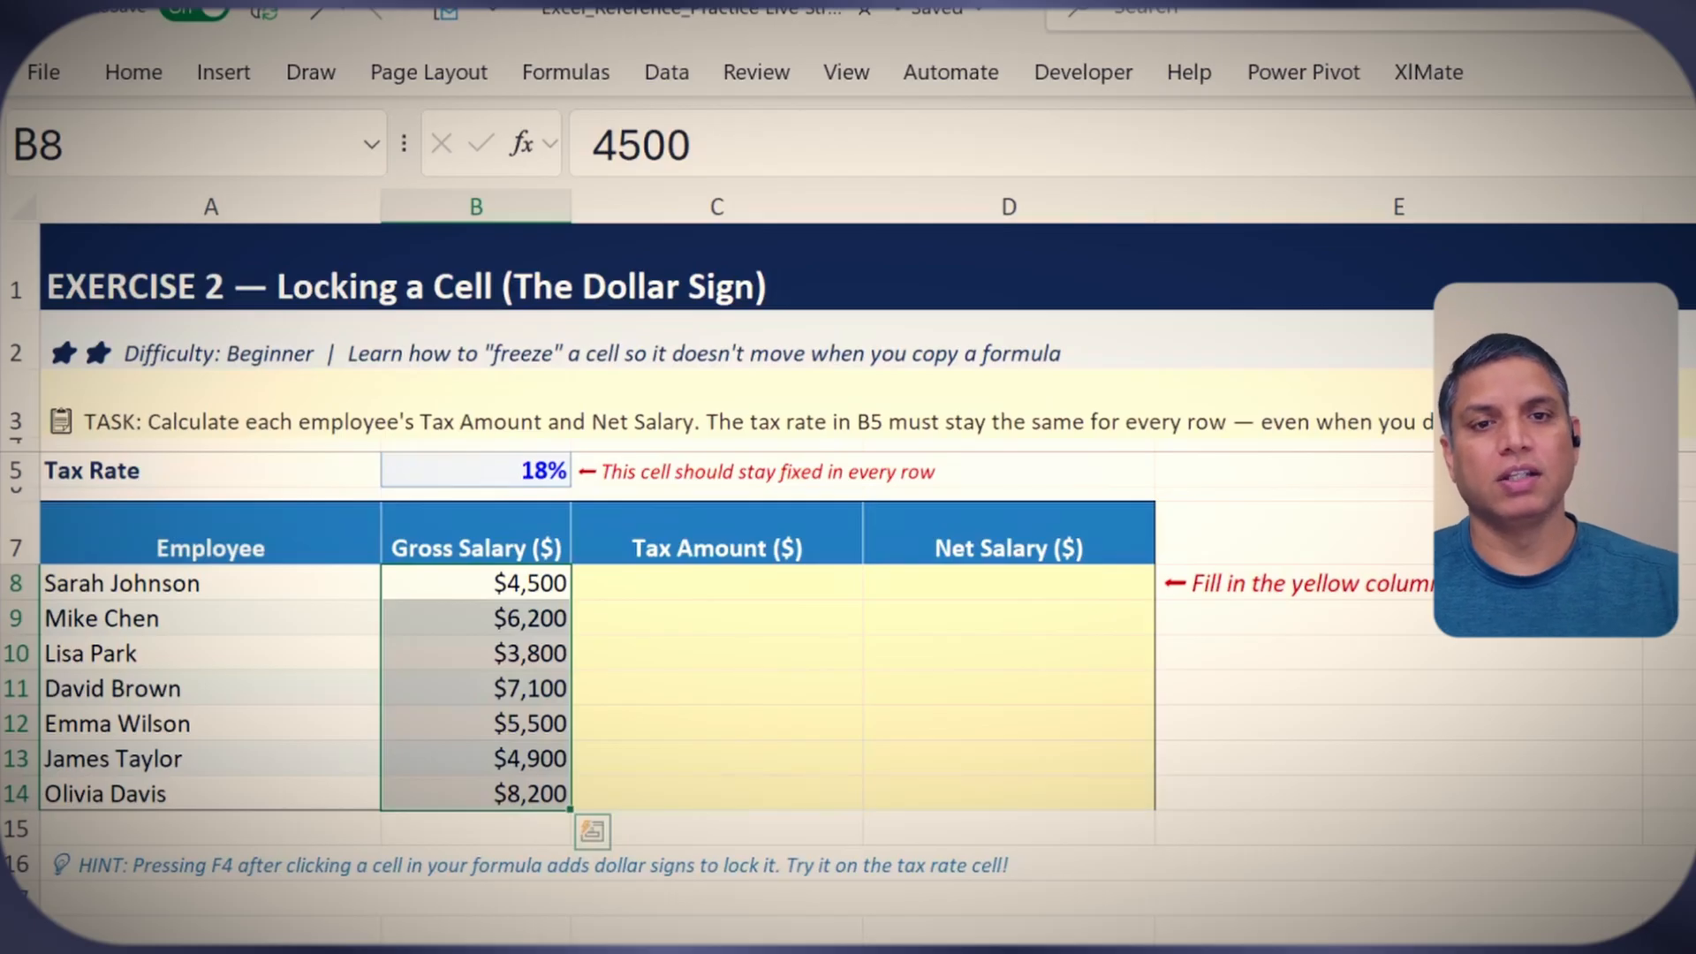
Enter the formula =B8*B5 in C8 to calculate the first employee's tax amount.
click(735, 579)
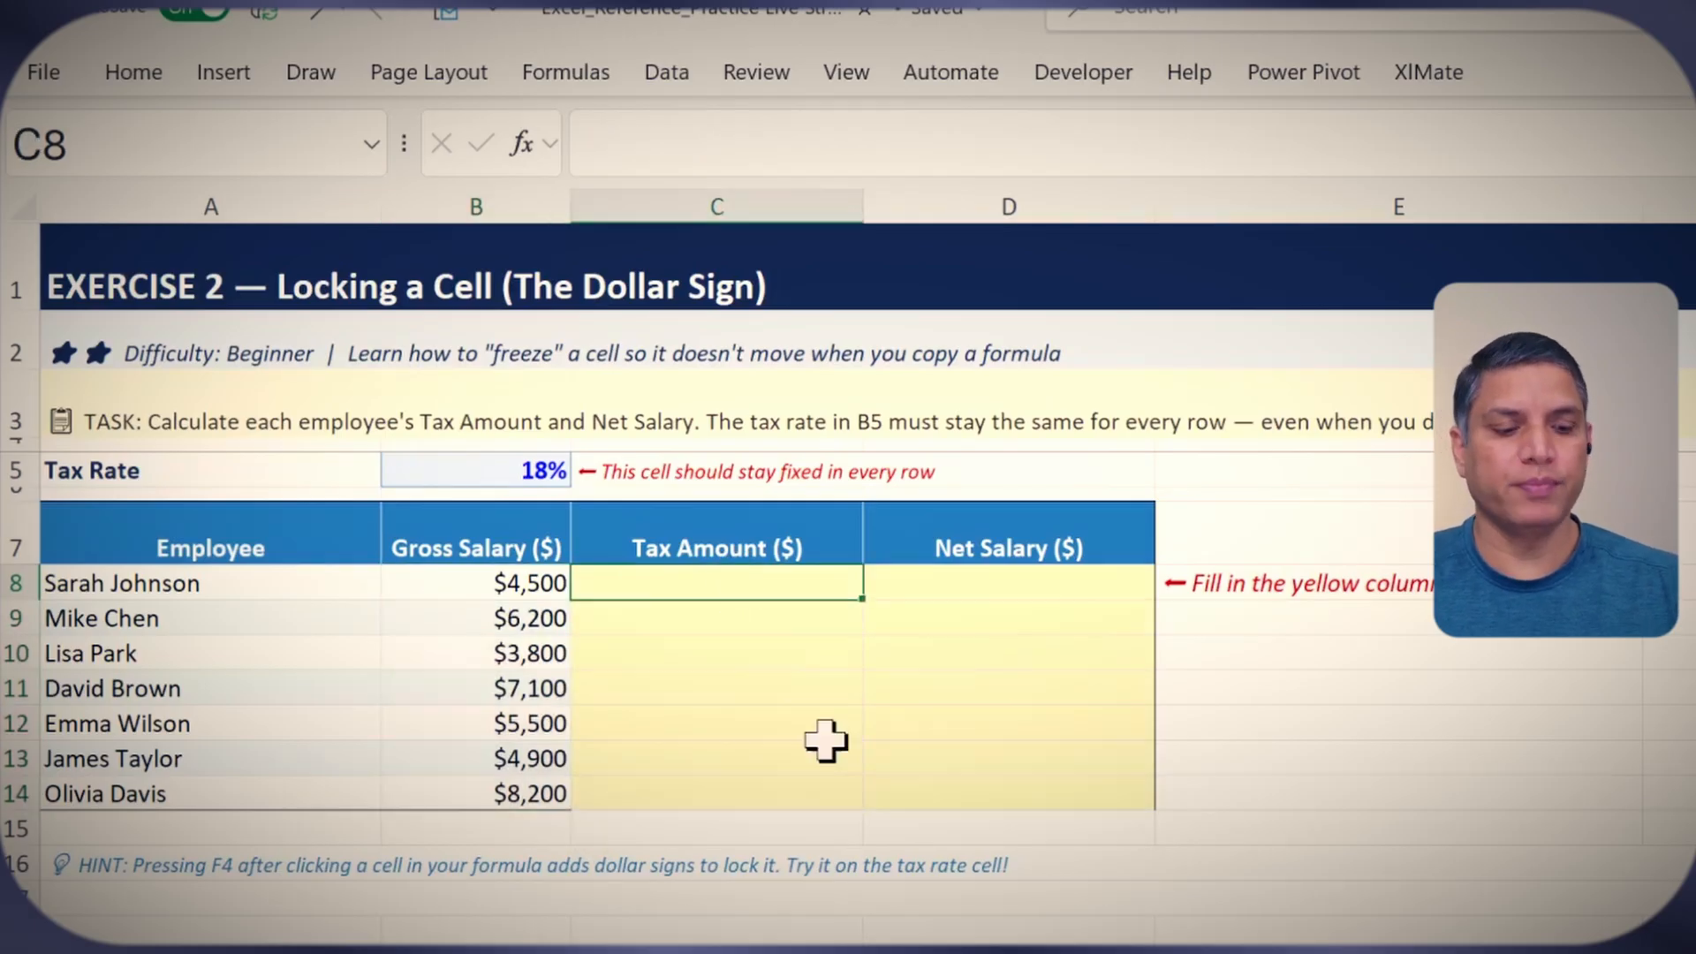
text(=)
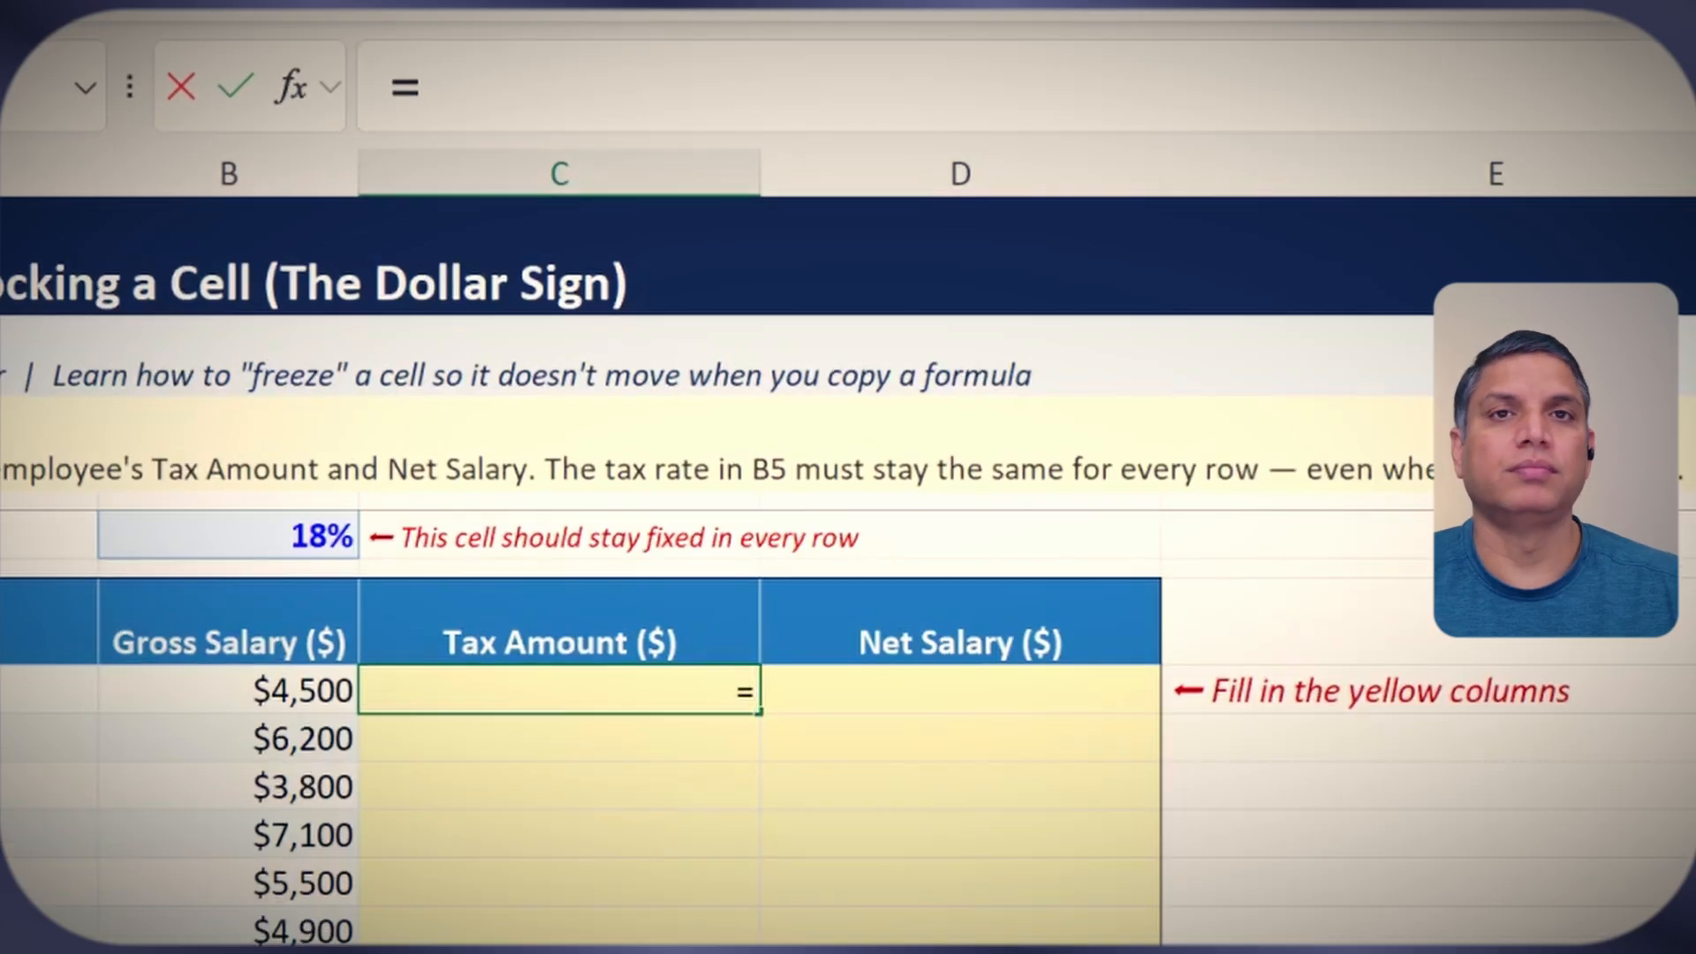
click(284, 692)
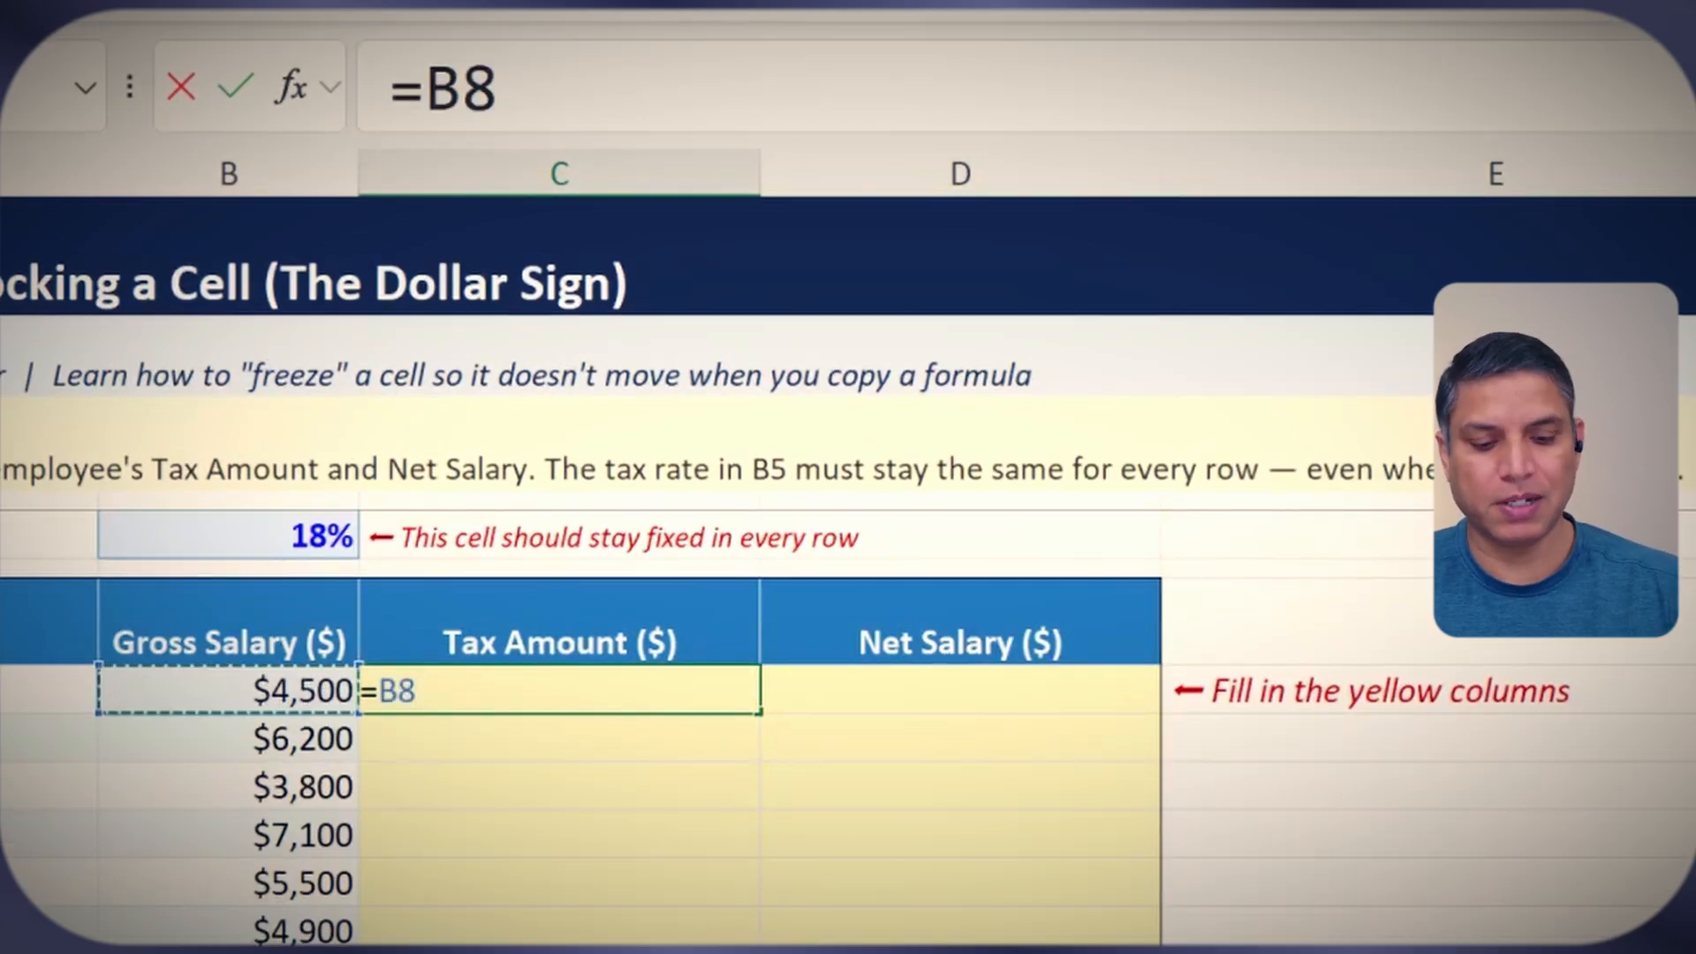
text(*)
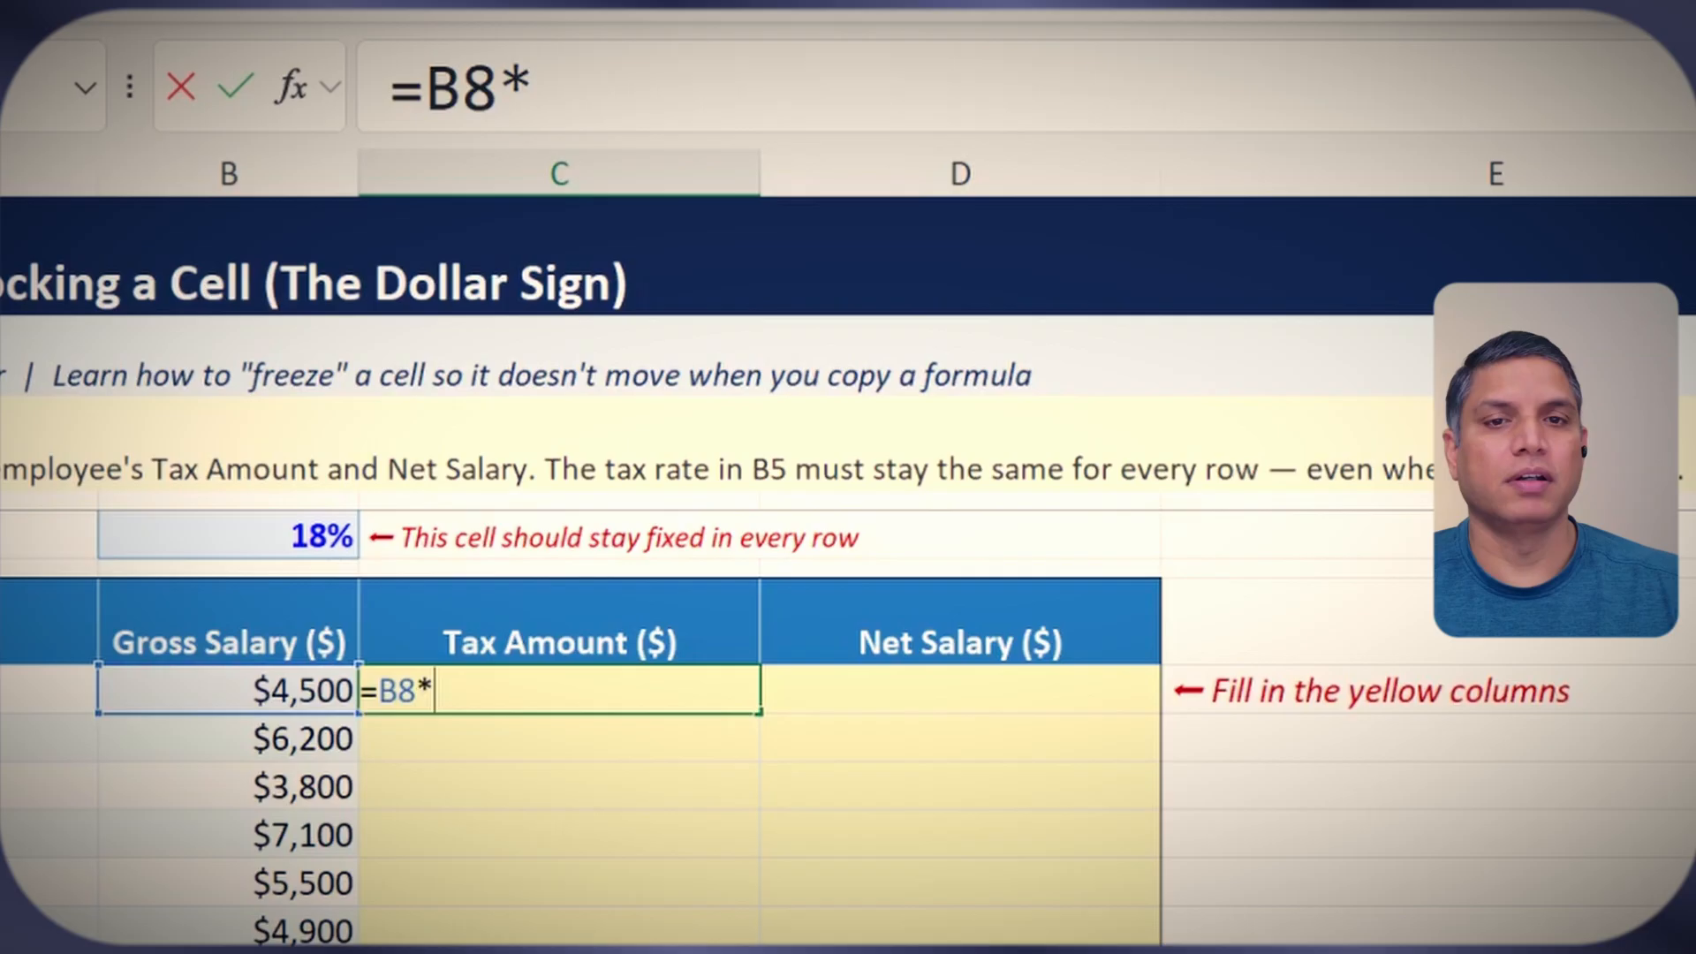
click(316, 533)
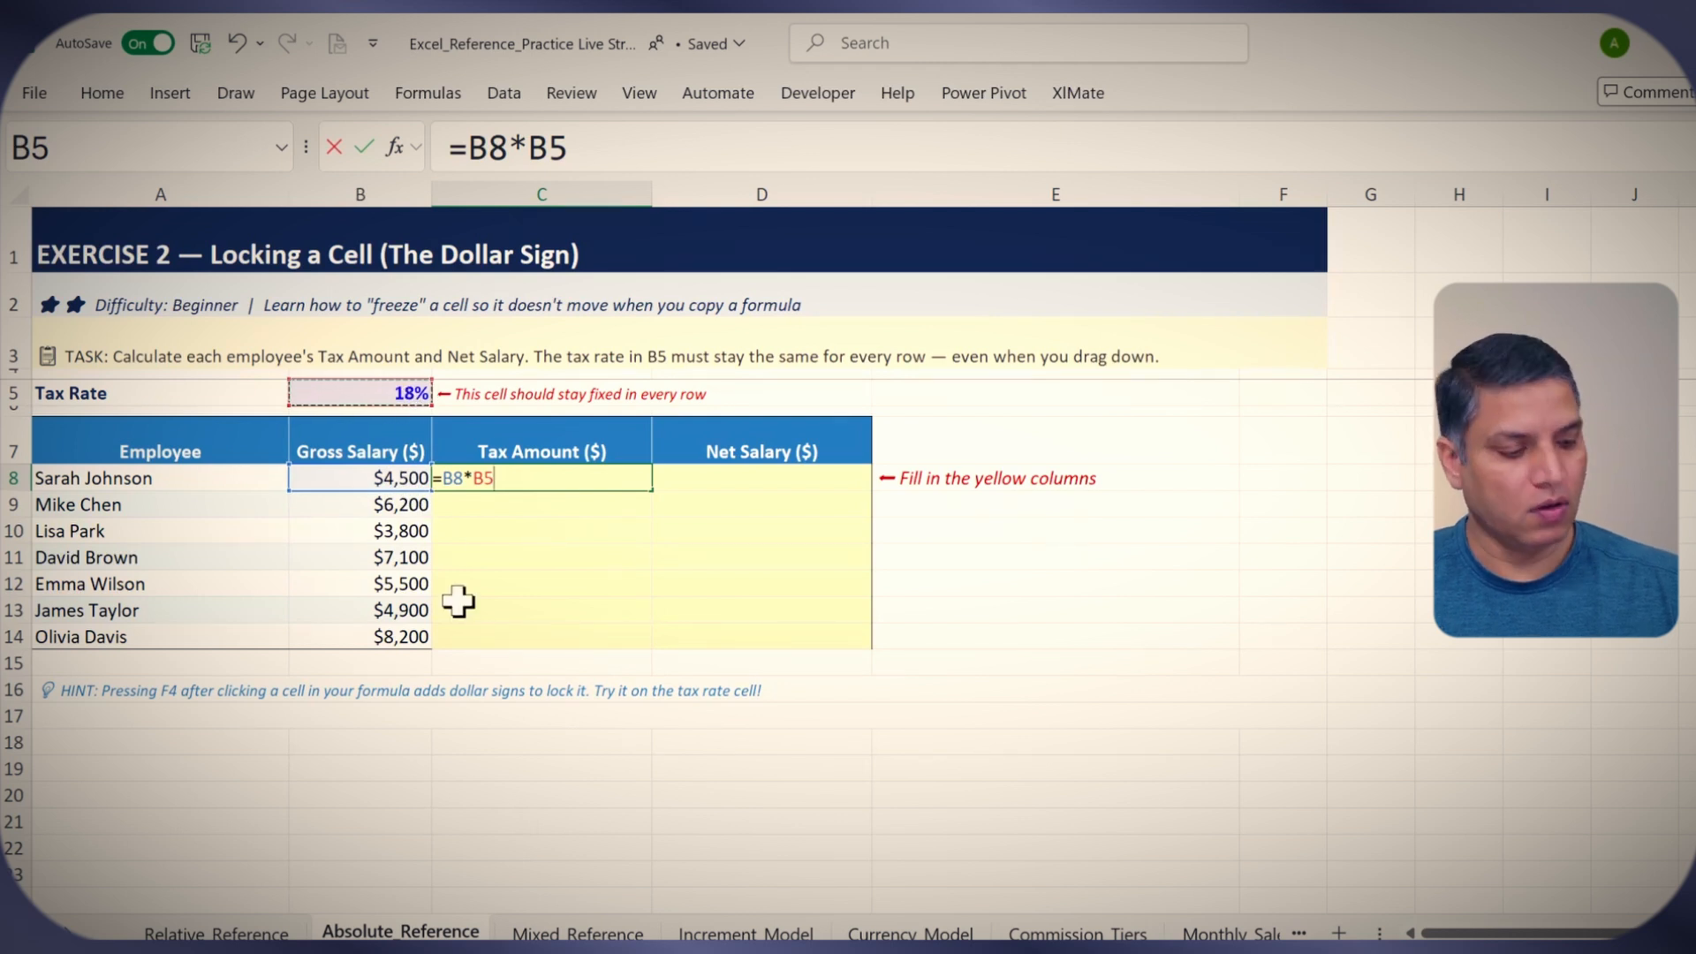
key(Return)
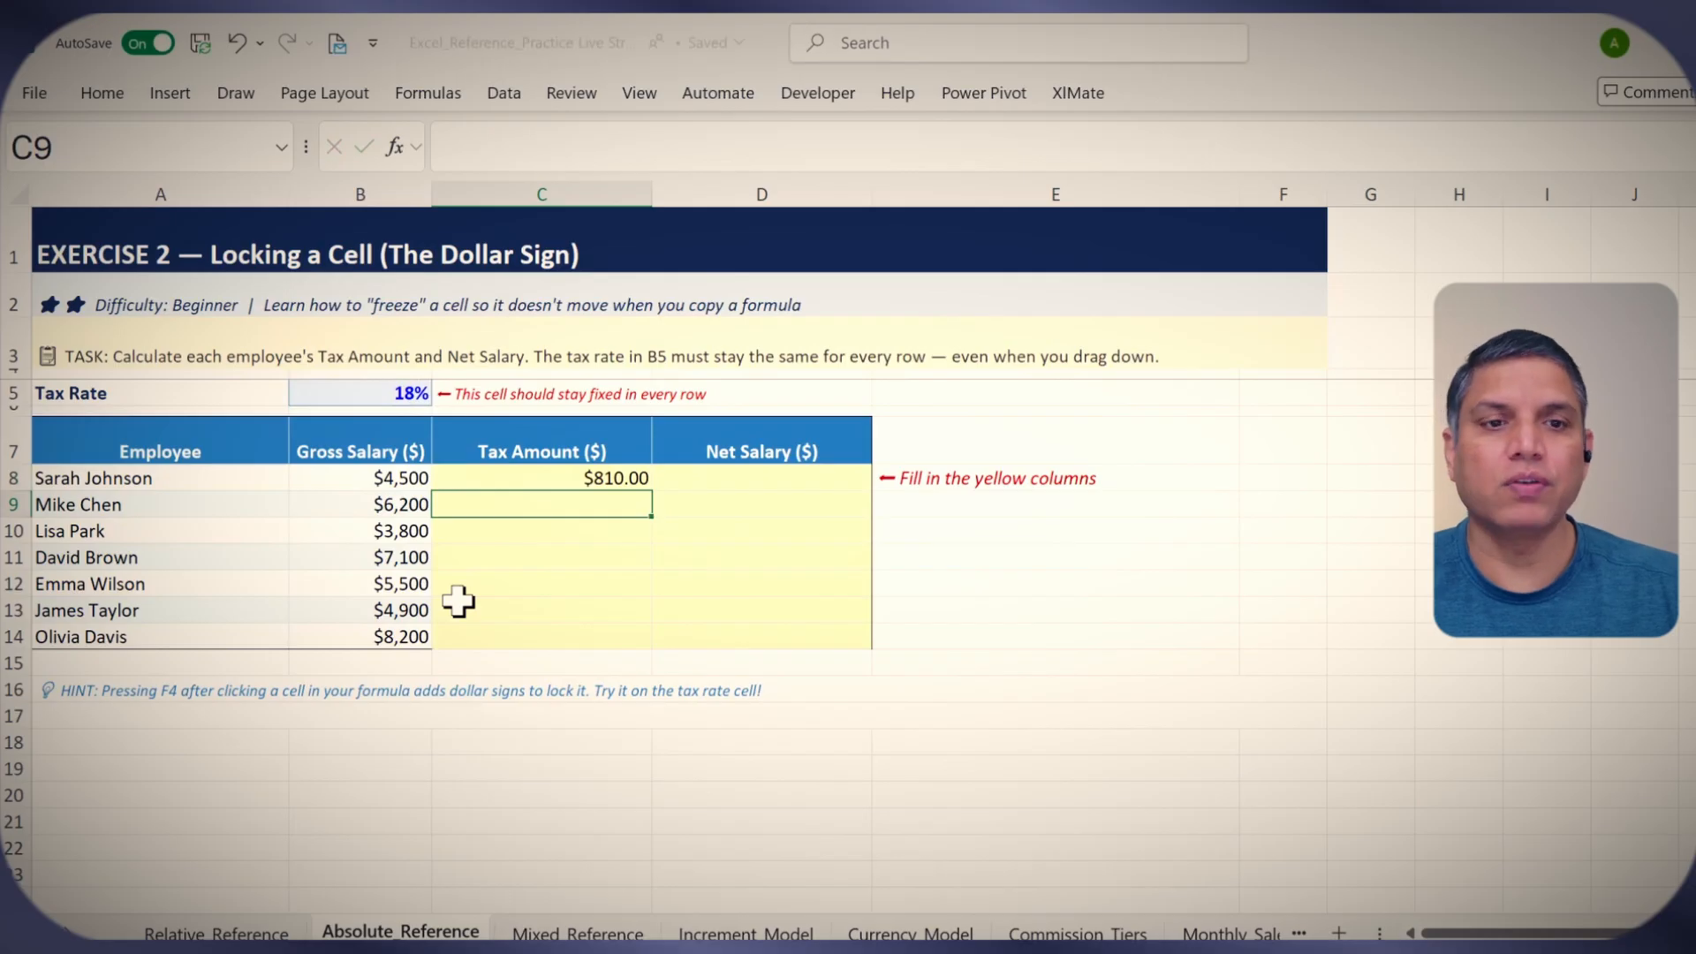
Fill the tax formula from C8 into C9, then continue it down through C14.
click(640, 470)
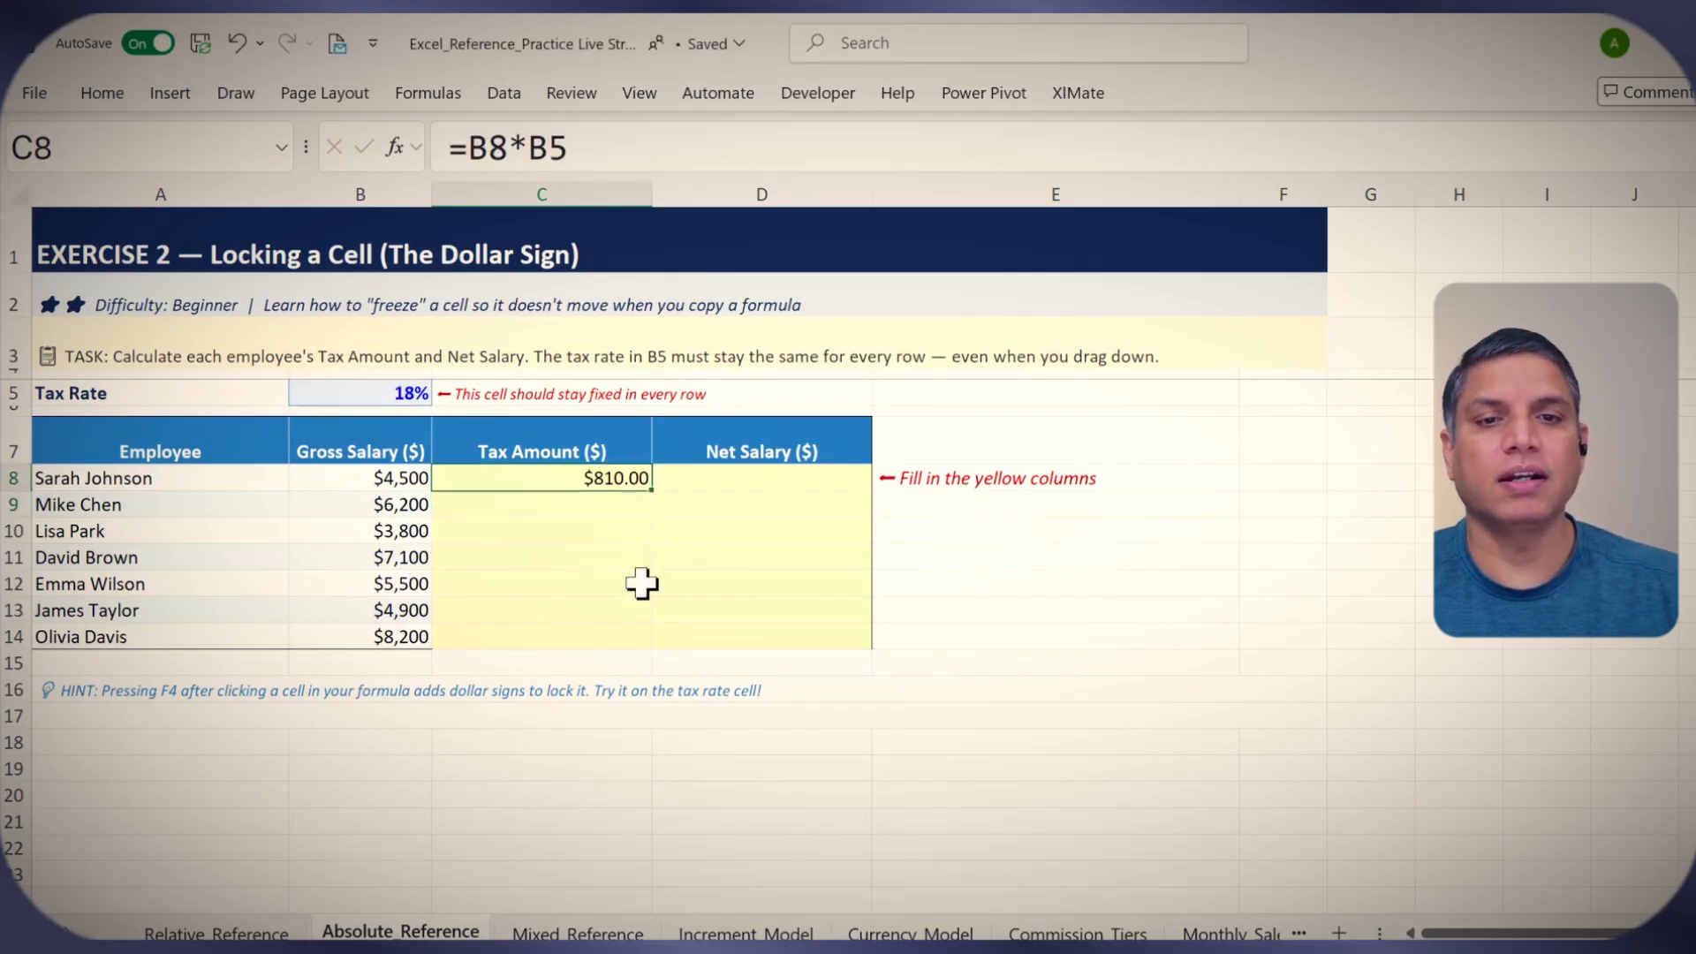
click(399, 481)
click(623, 479)
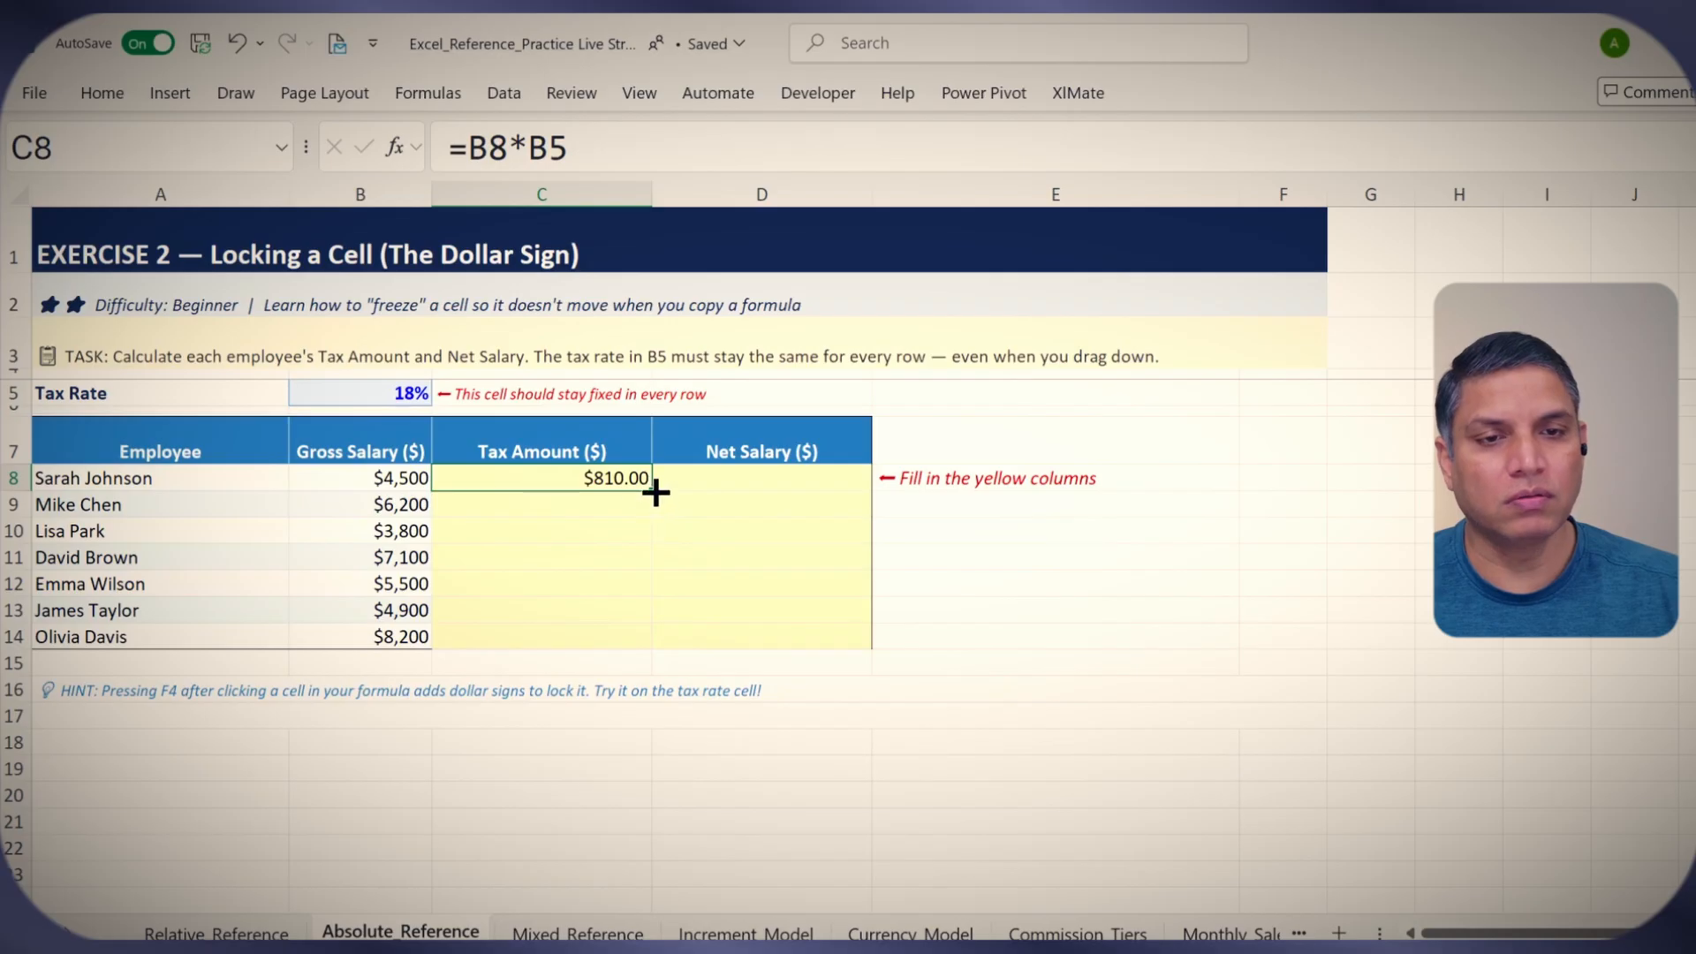
drag(657, 504, 659, 513)
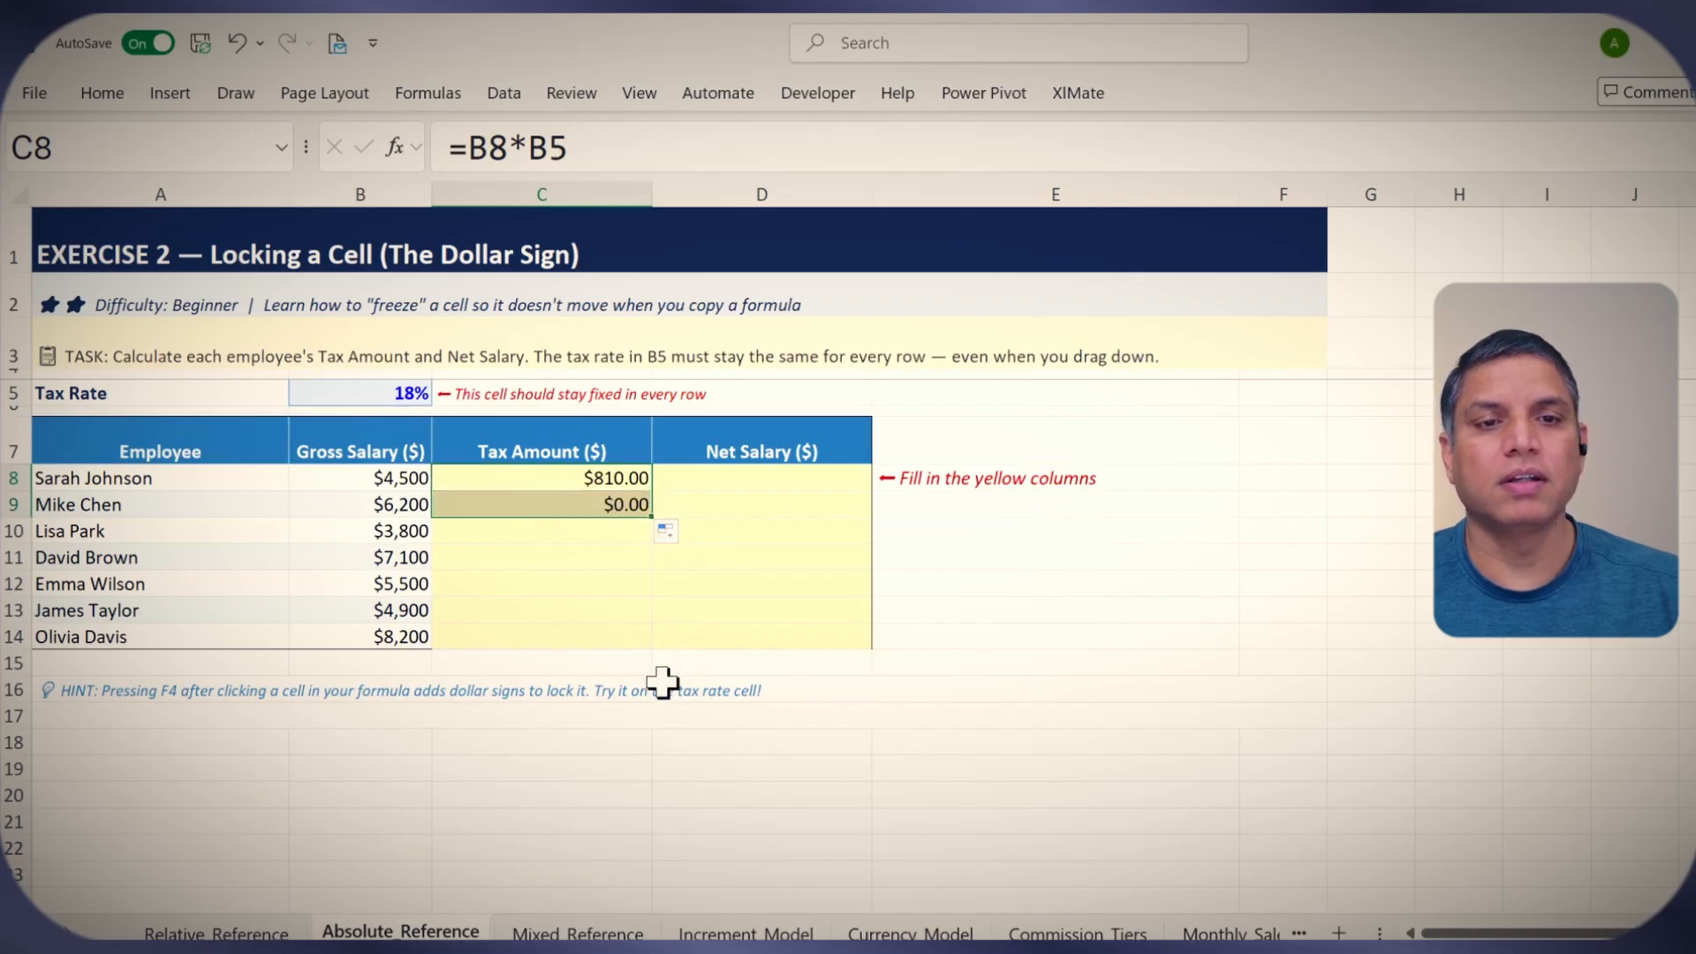
click(615, 506)
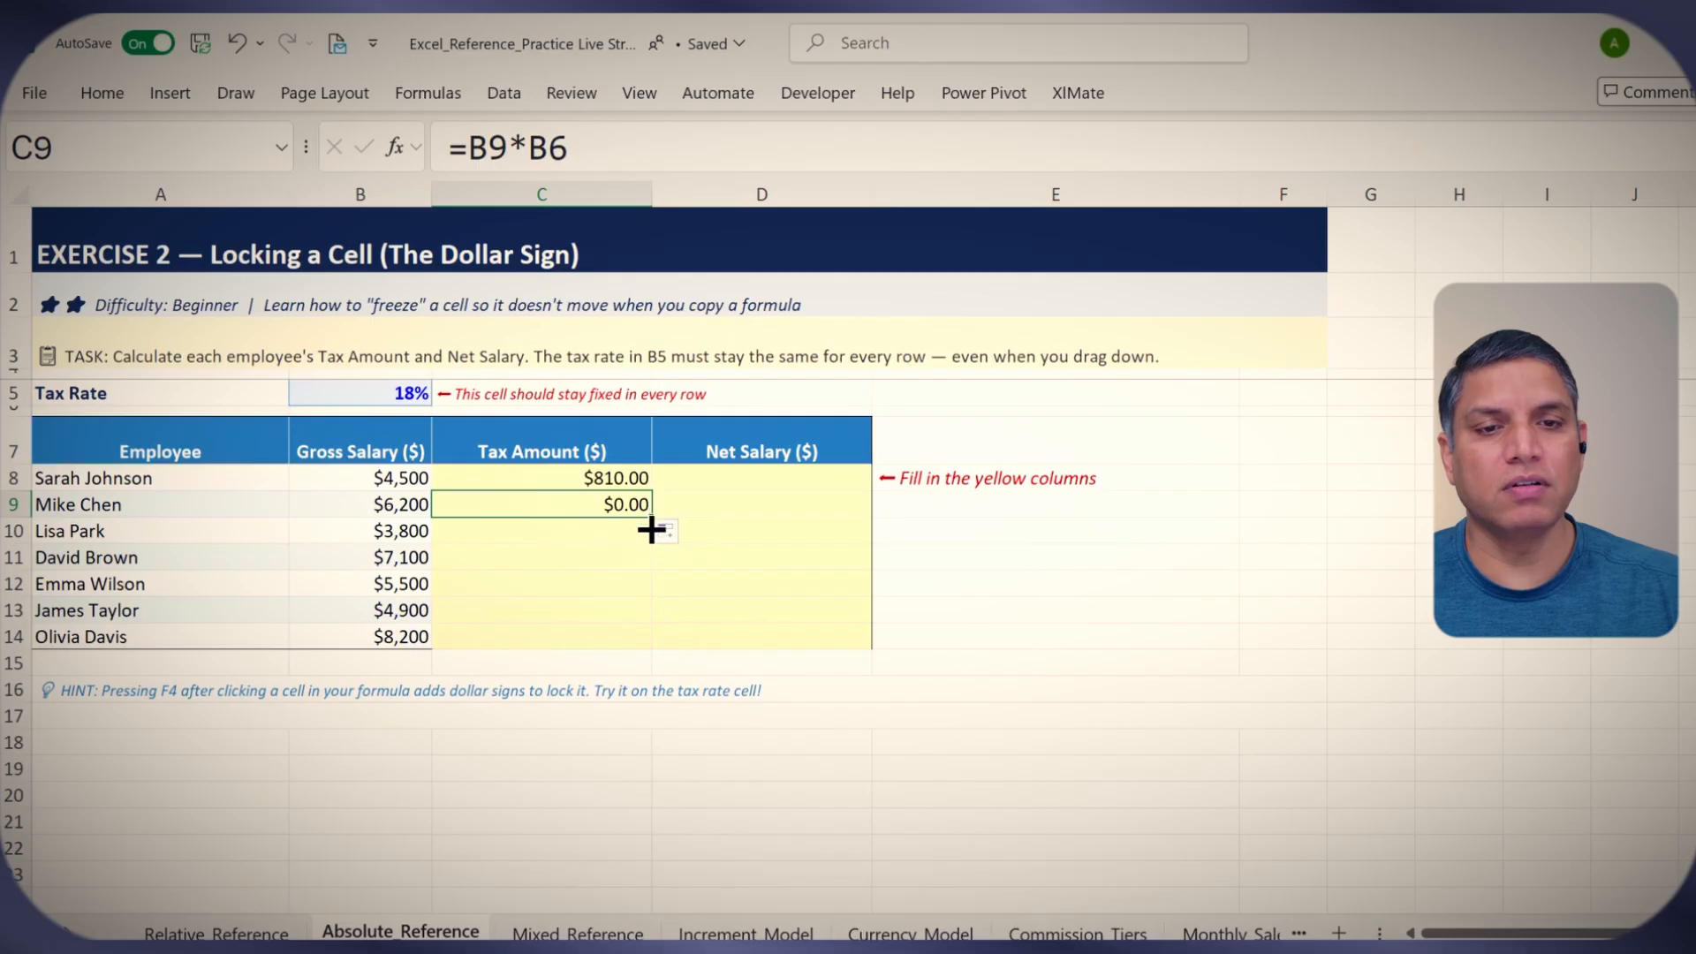
drag(651, 530, 651, 643)
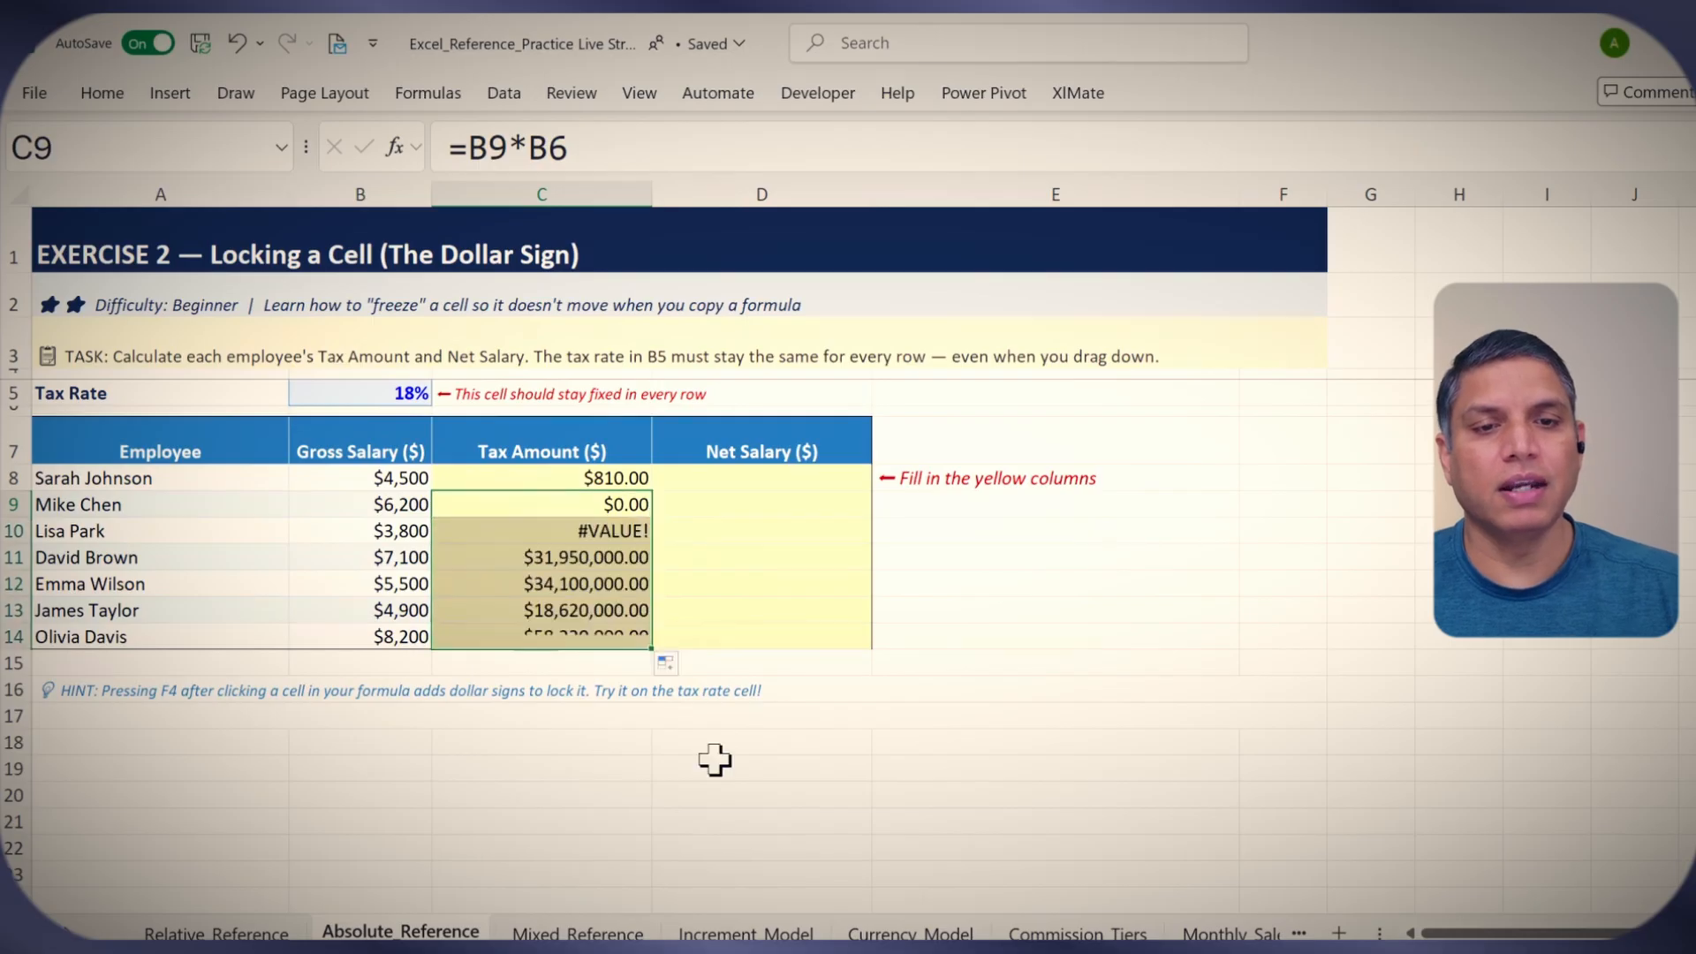
Compare the tax formulas in C14 and C8, tracing C8's references to the gross salary and tax rate cells.
click(620, 638)
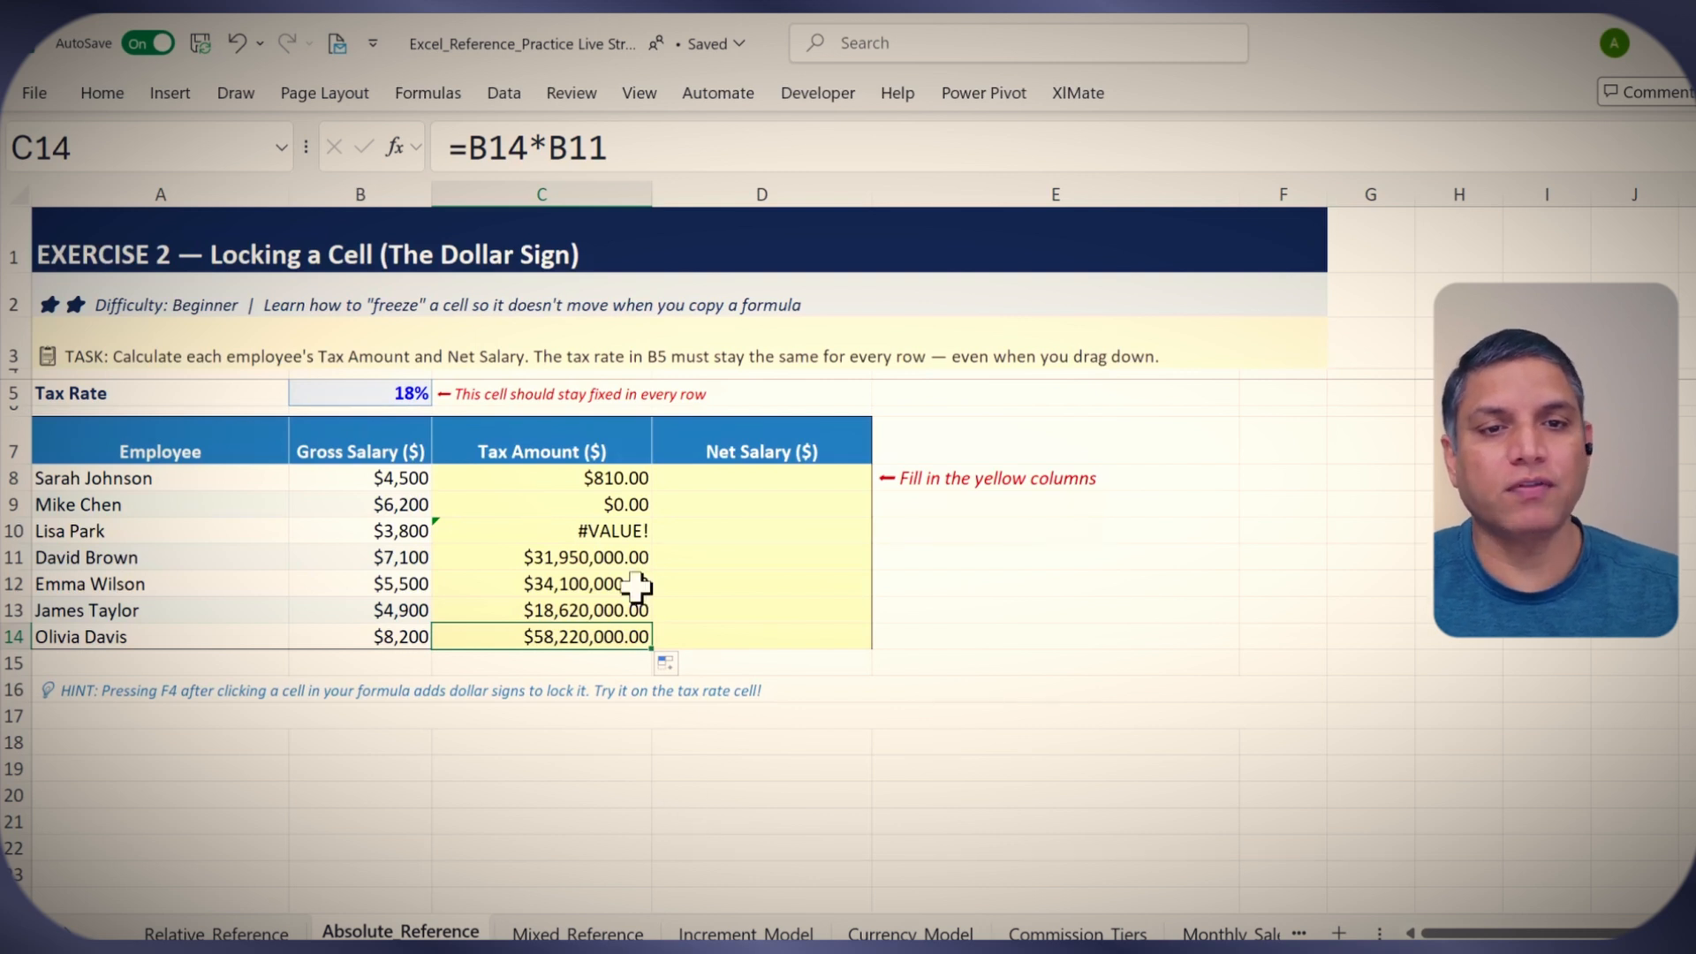
click(587, 481)
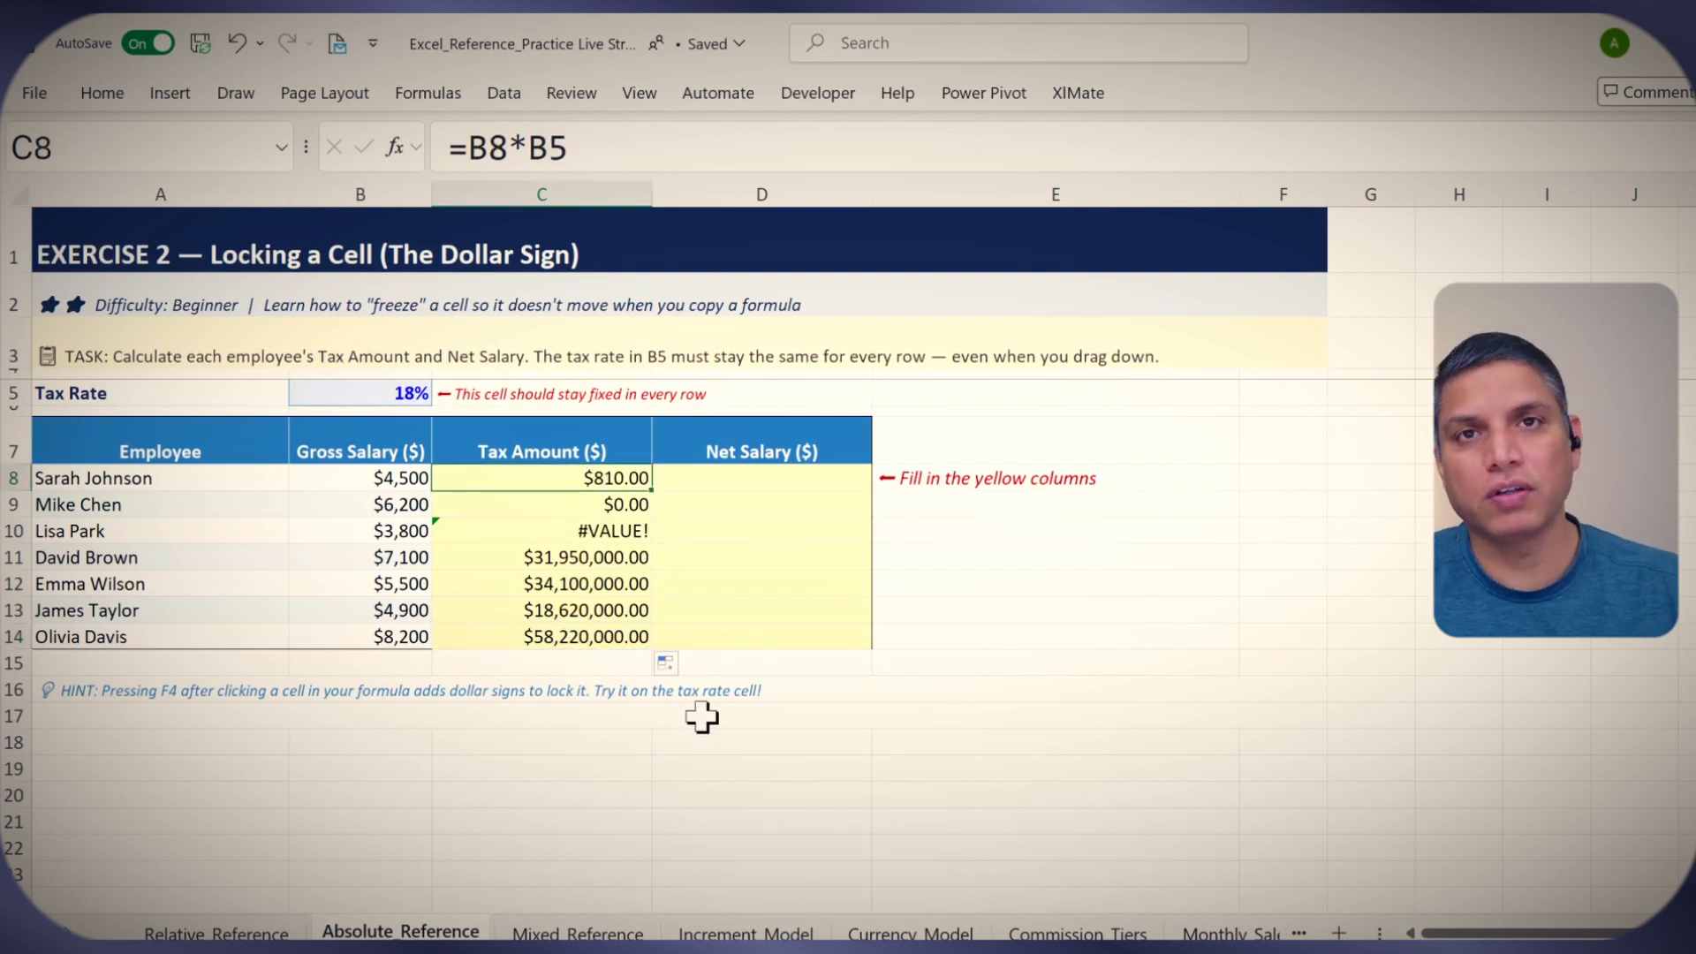
click(408, 479)
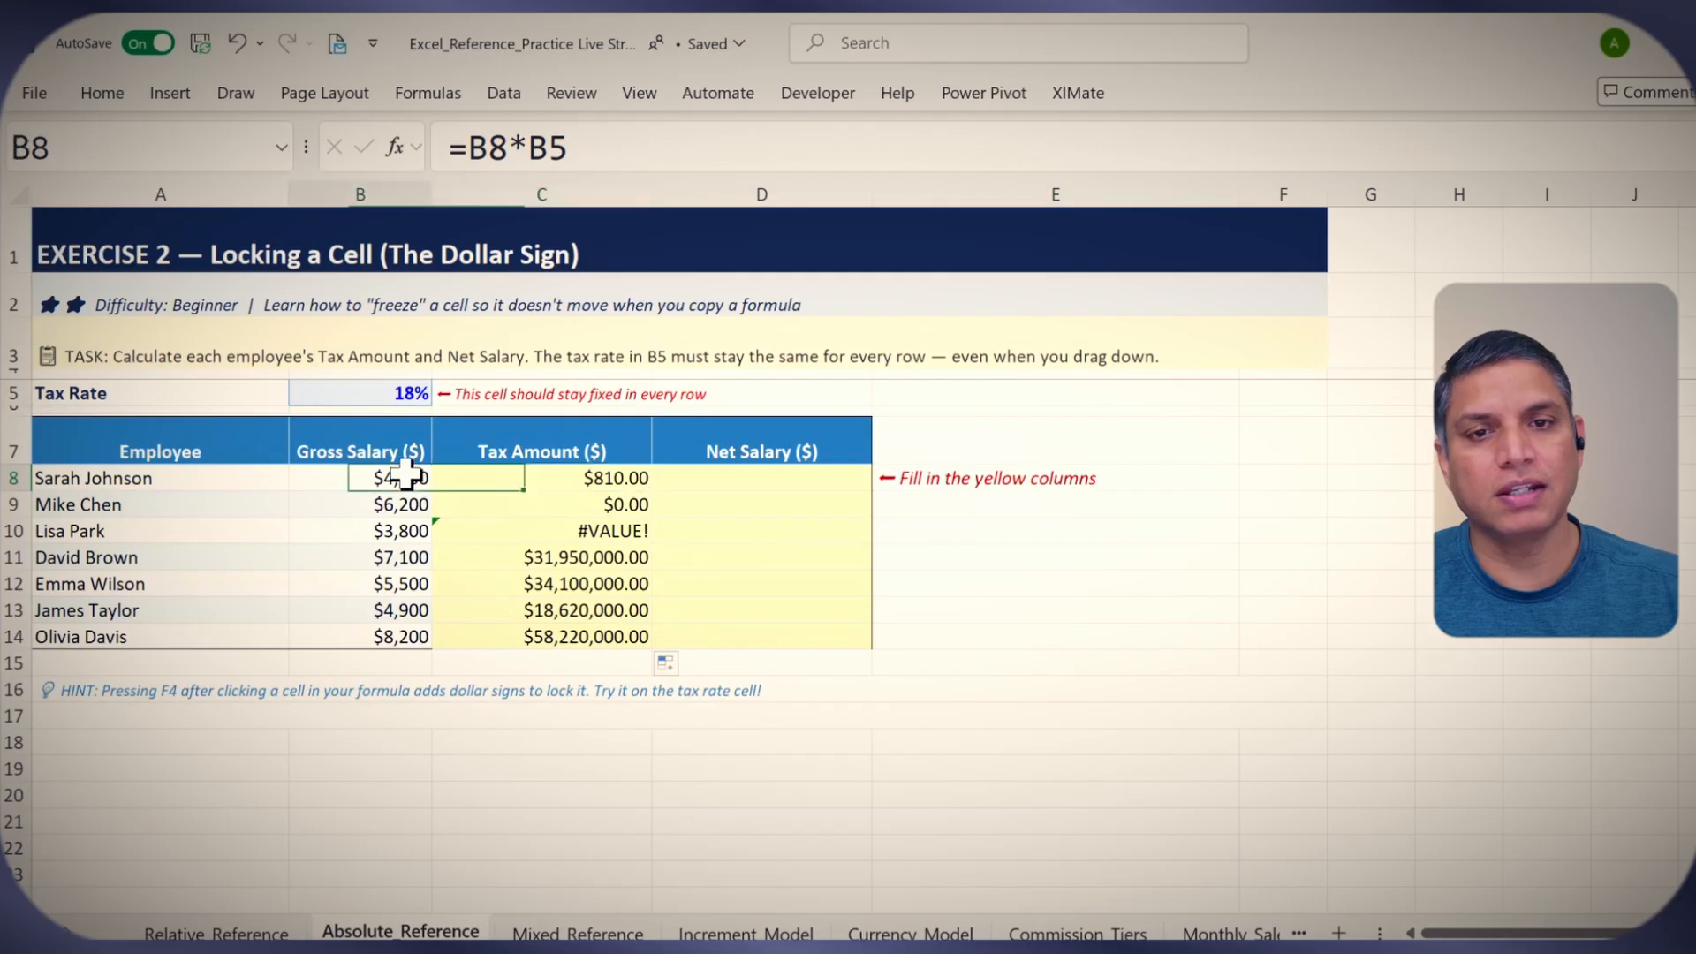
click(408, 397)
click(548, 475)
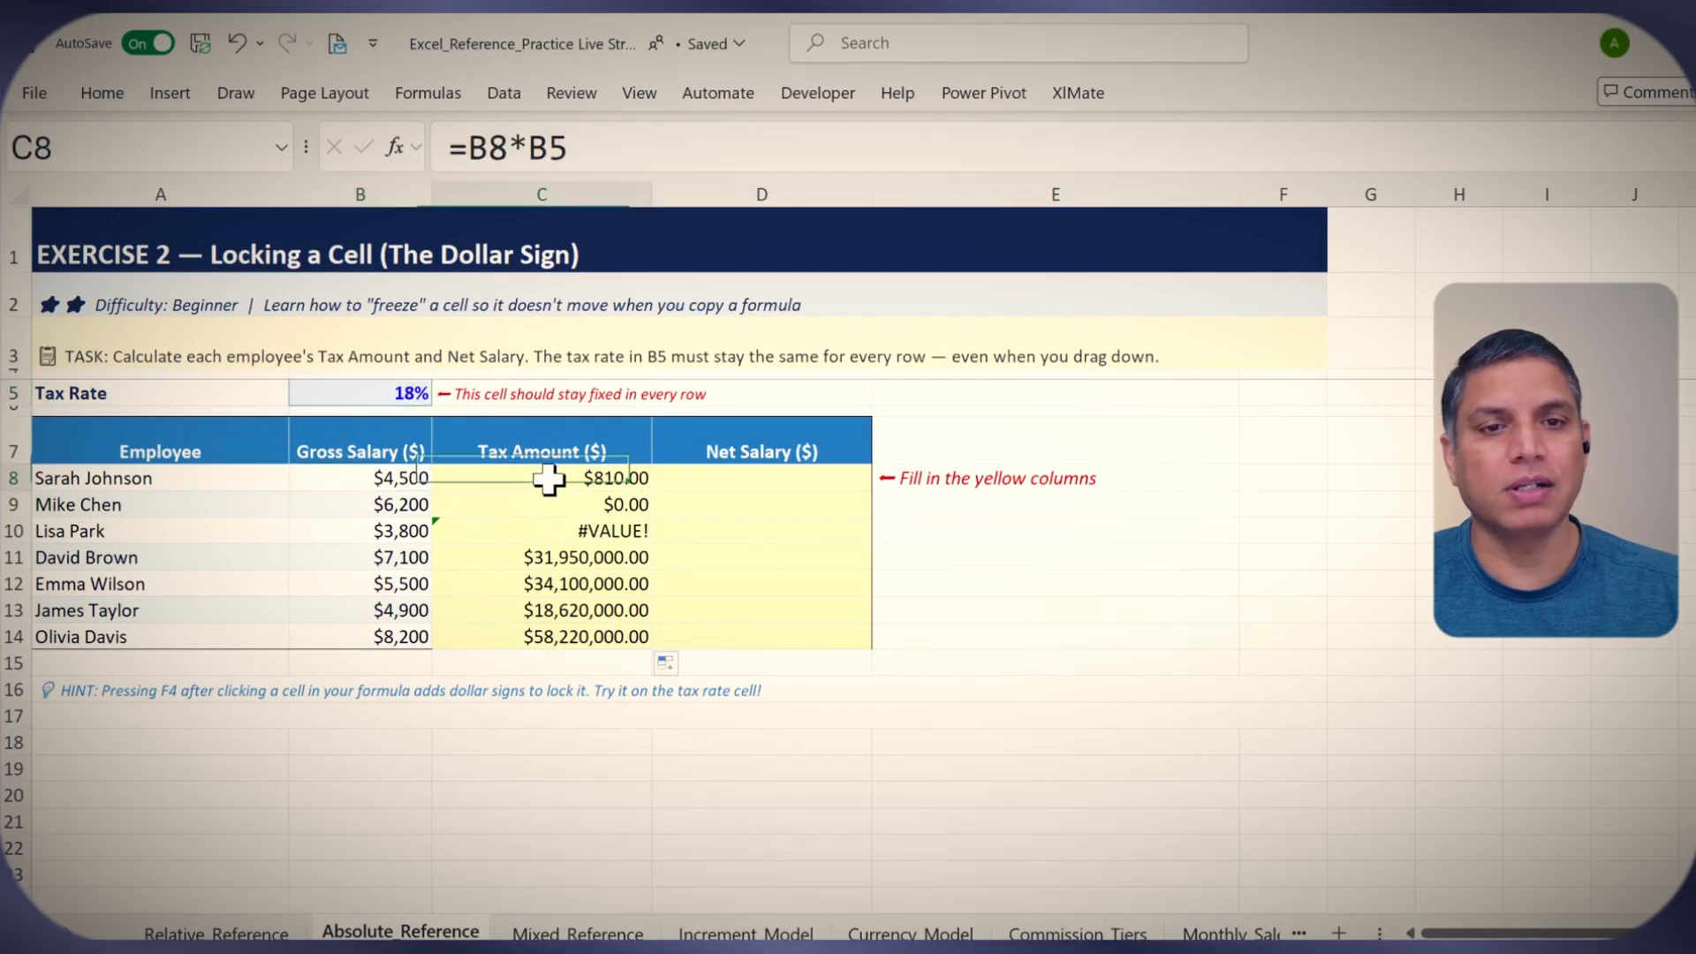
double_click(566, 481)
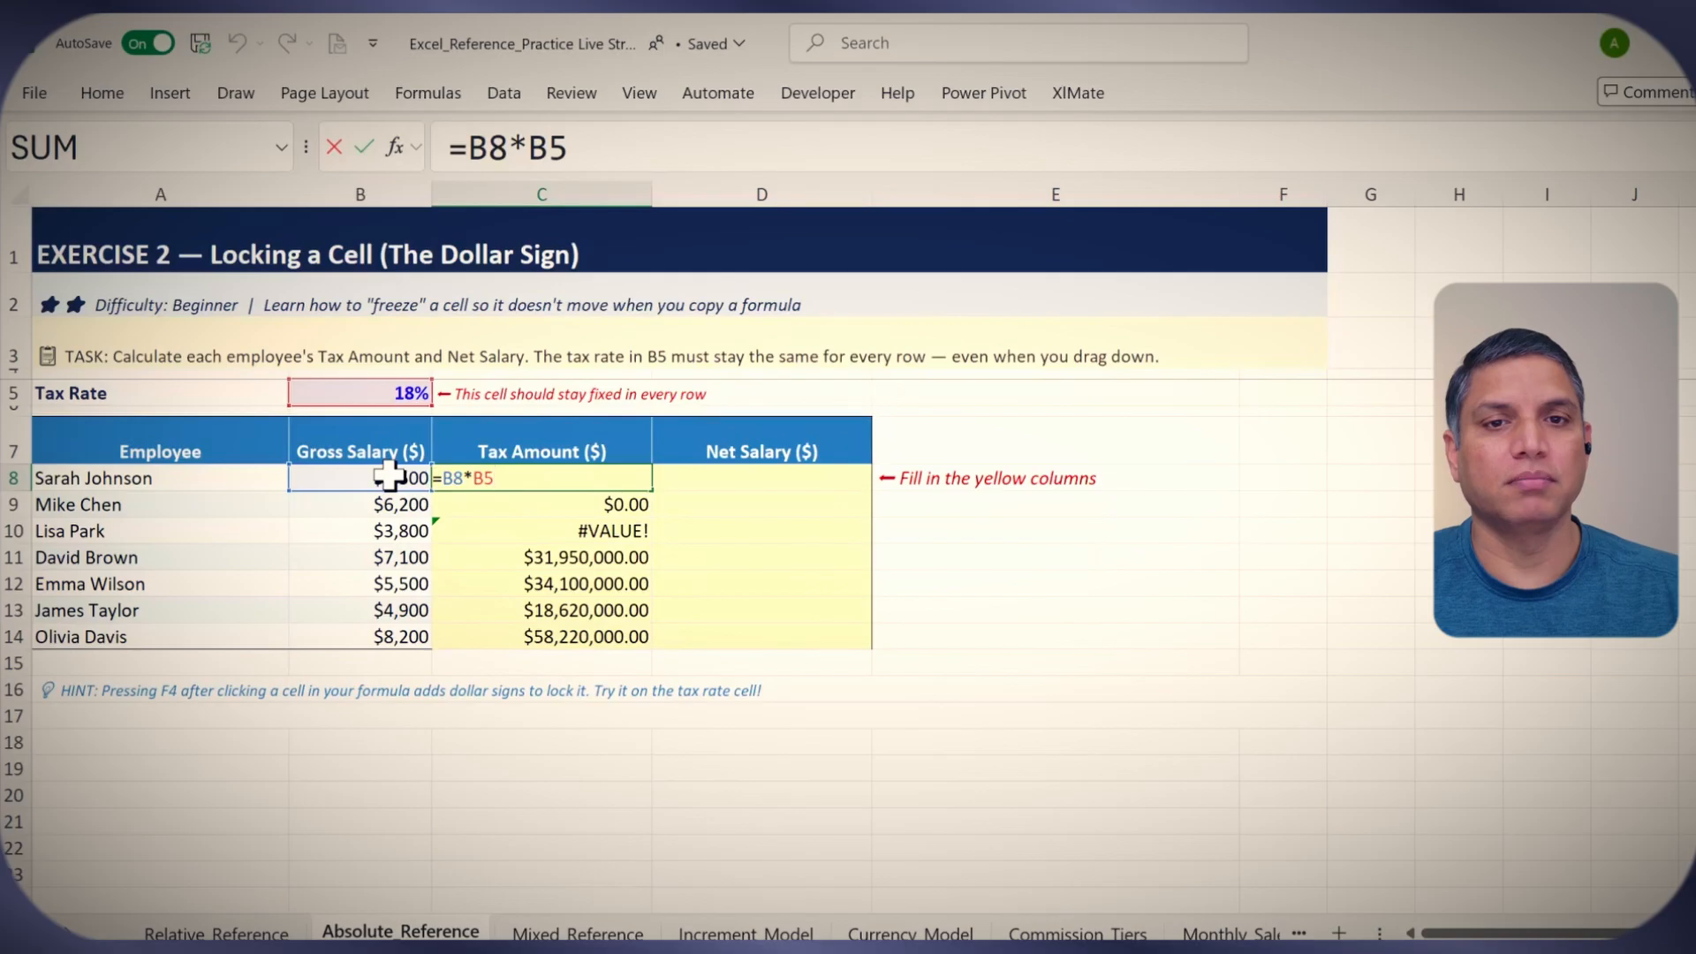
key(ctrl+Return)
Inspect which cells the copied tax formulas in C9, C10 and C14 refer to, leaving the formulas as they are.
click(545, 504)
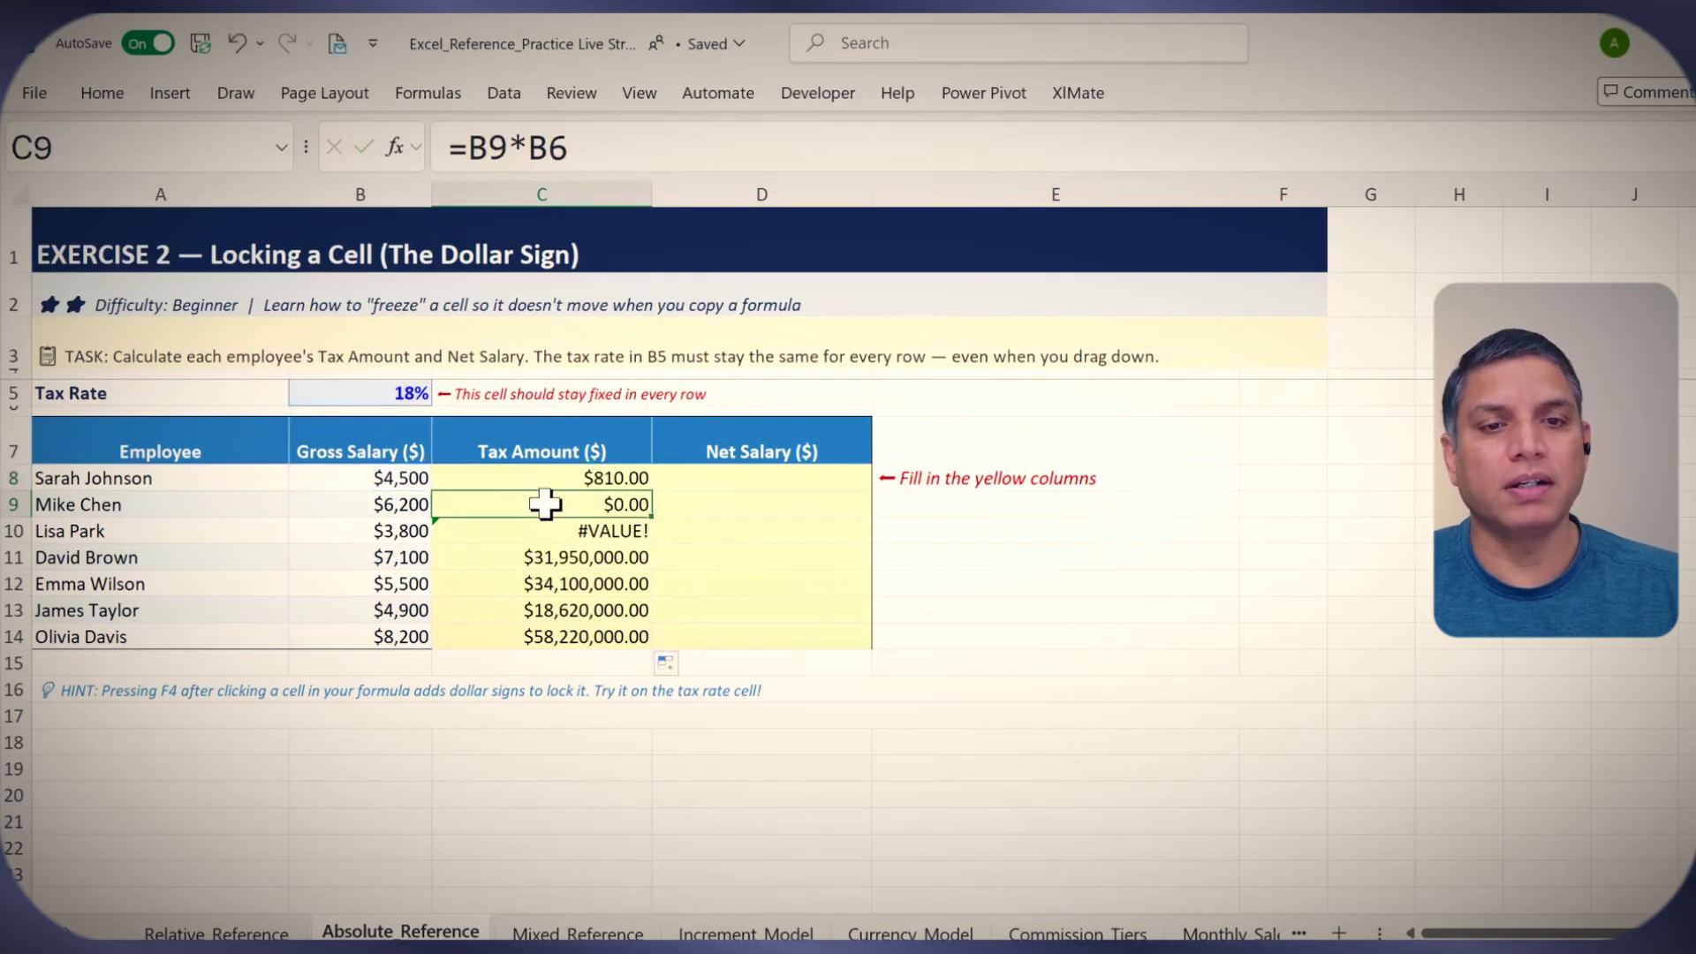
double_click(612, 504)
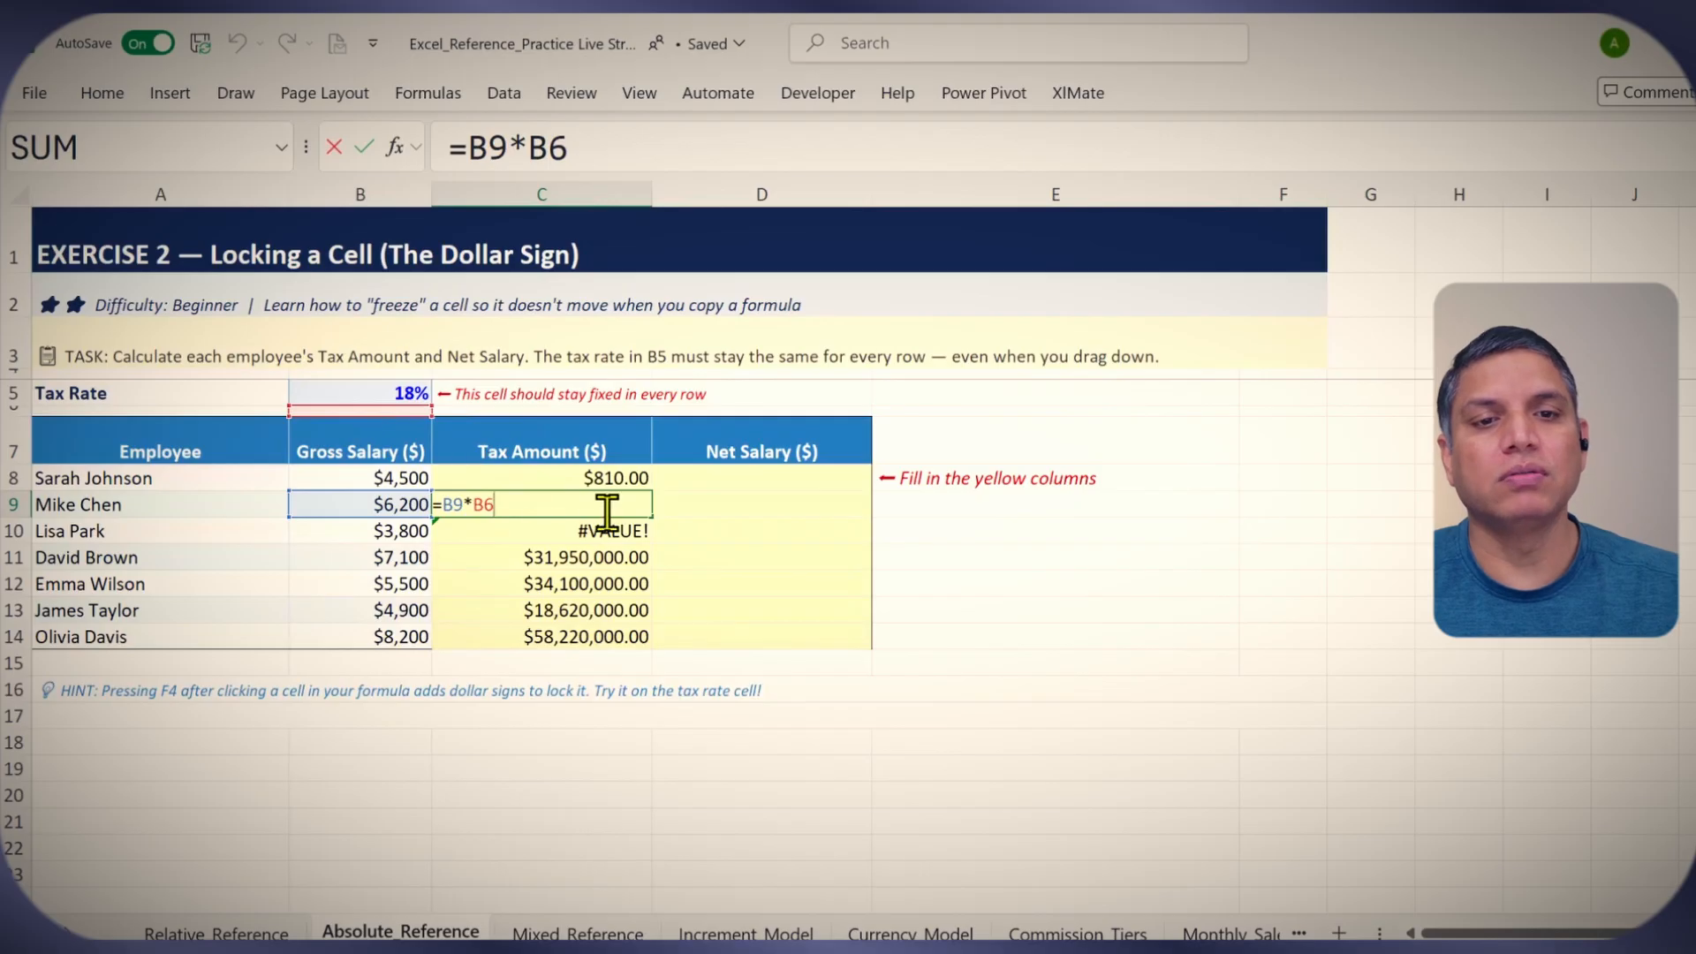
key(Escape)
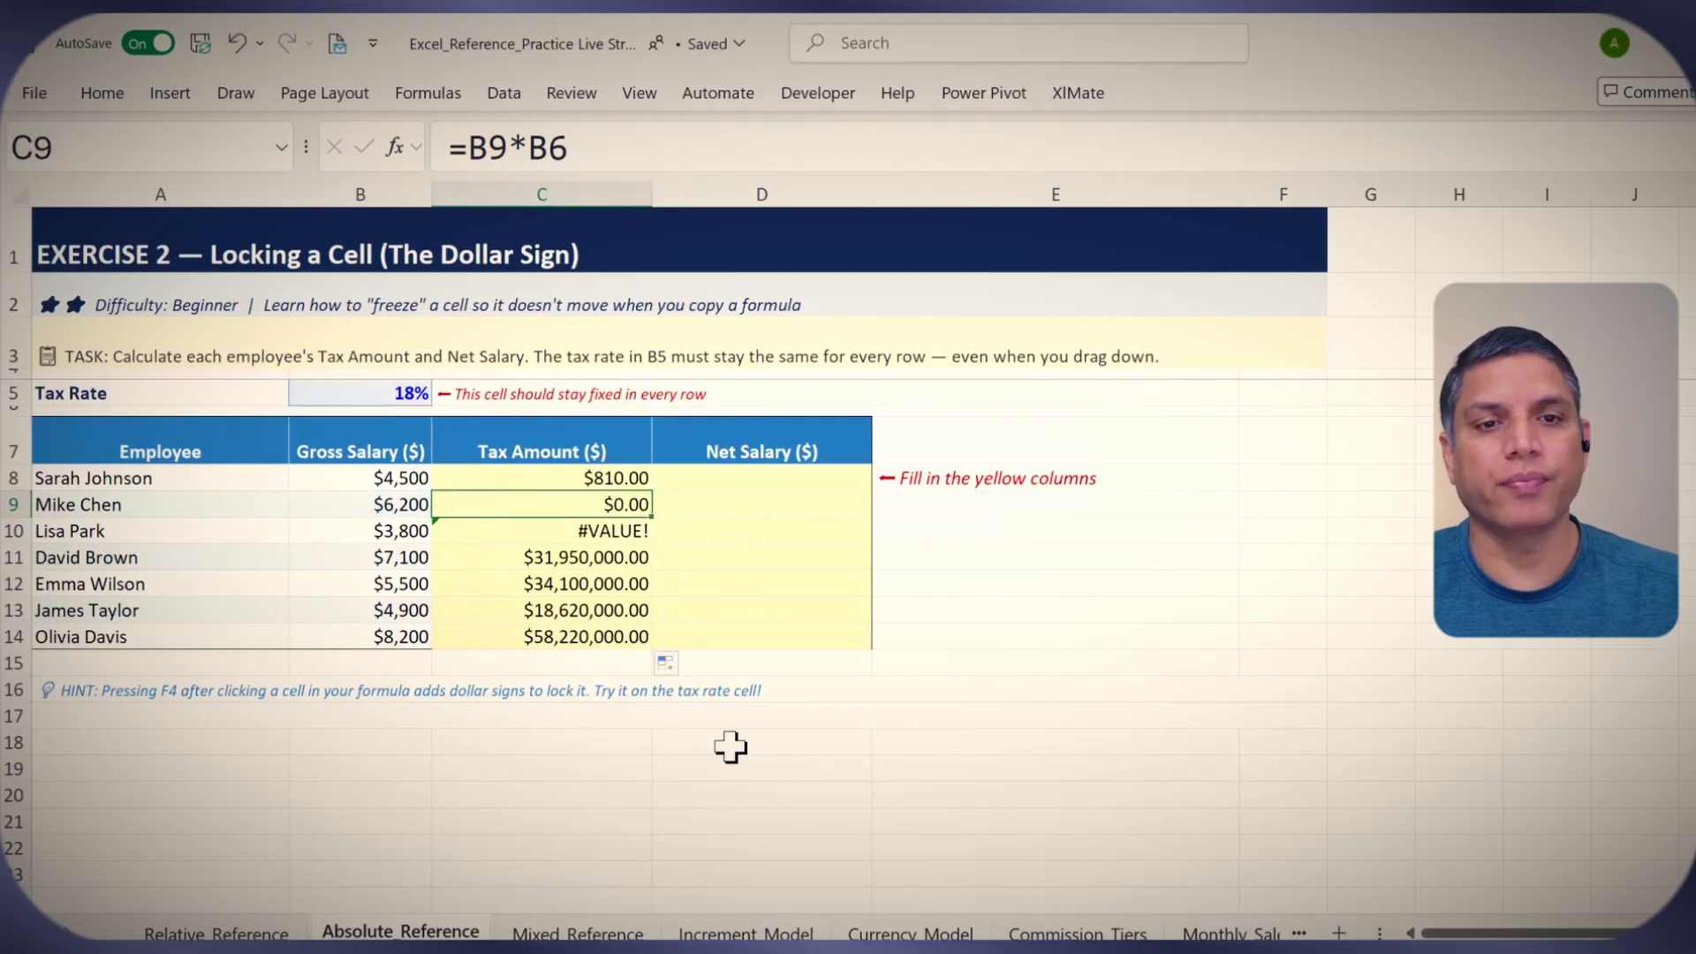
click(614, 530)
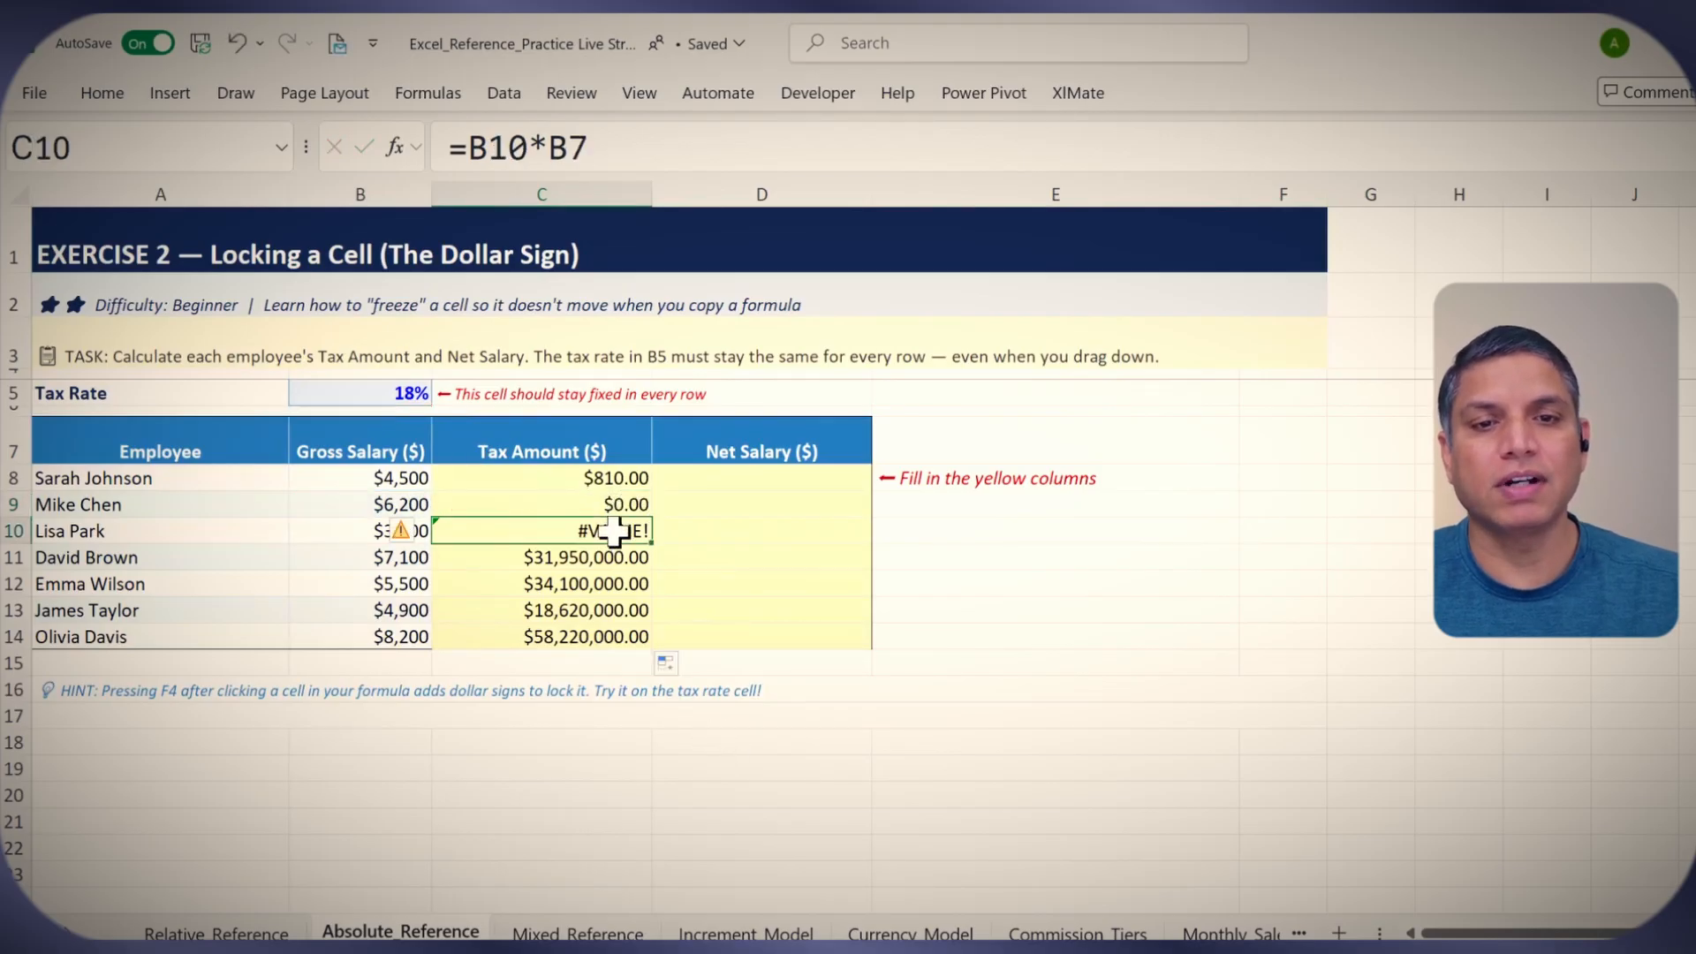
double_click(614, 530)
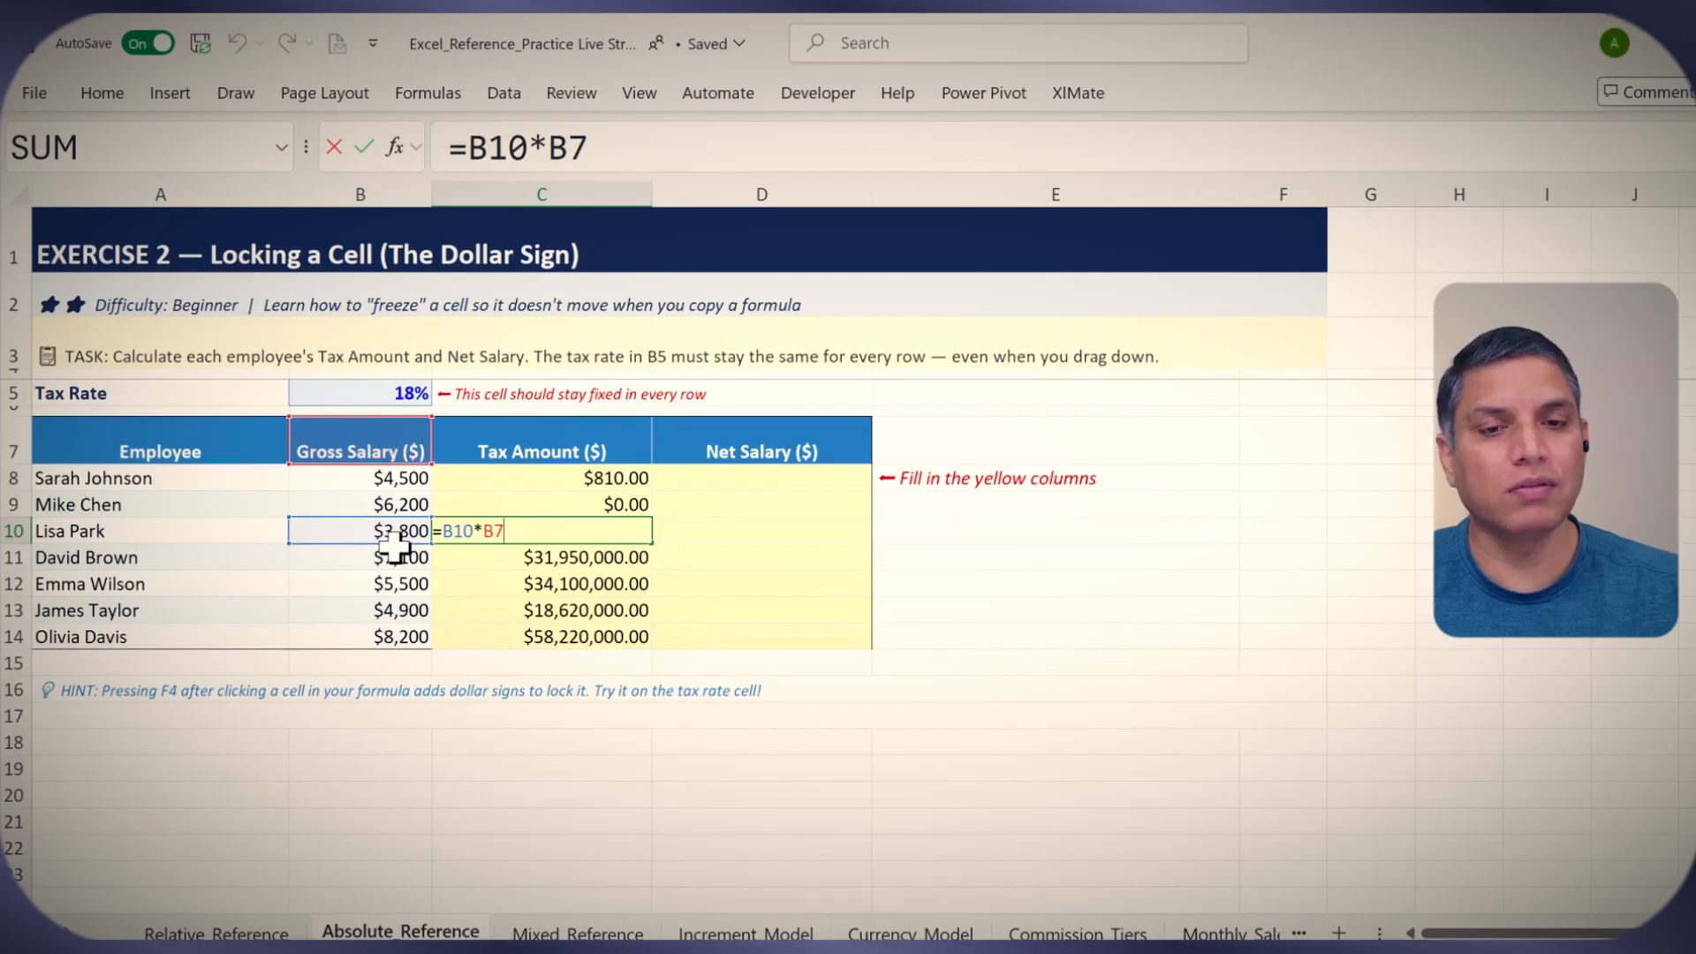
key(Return)
click(612, 530)
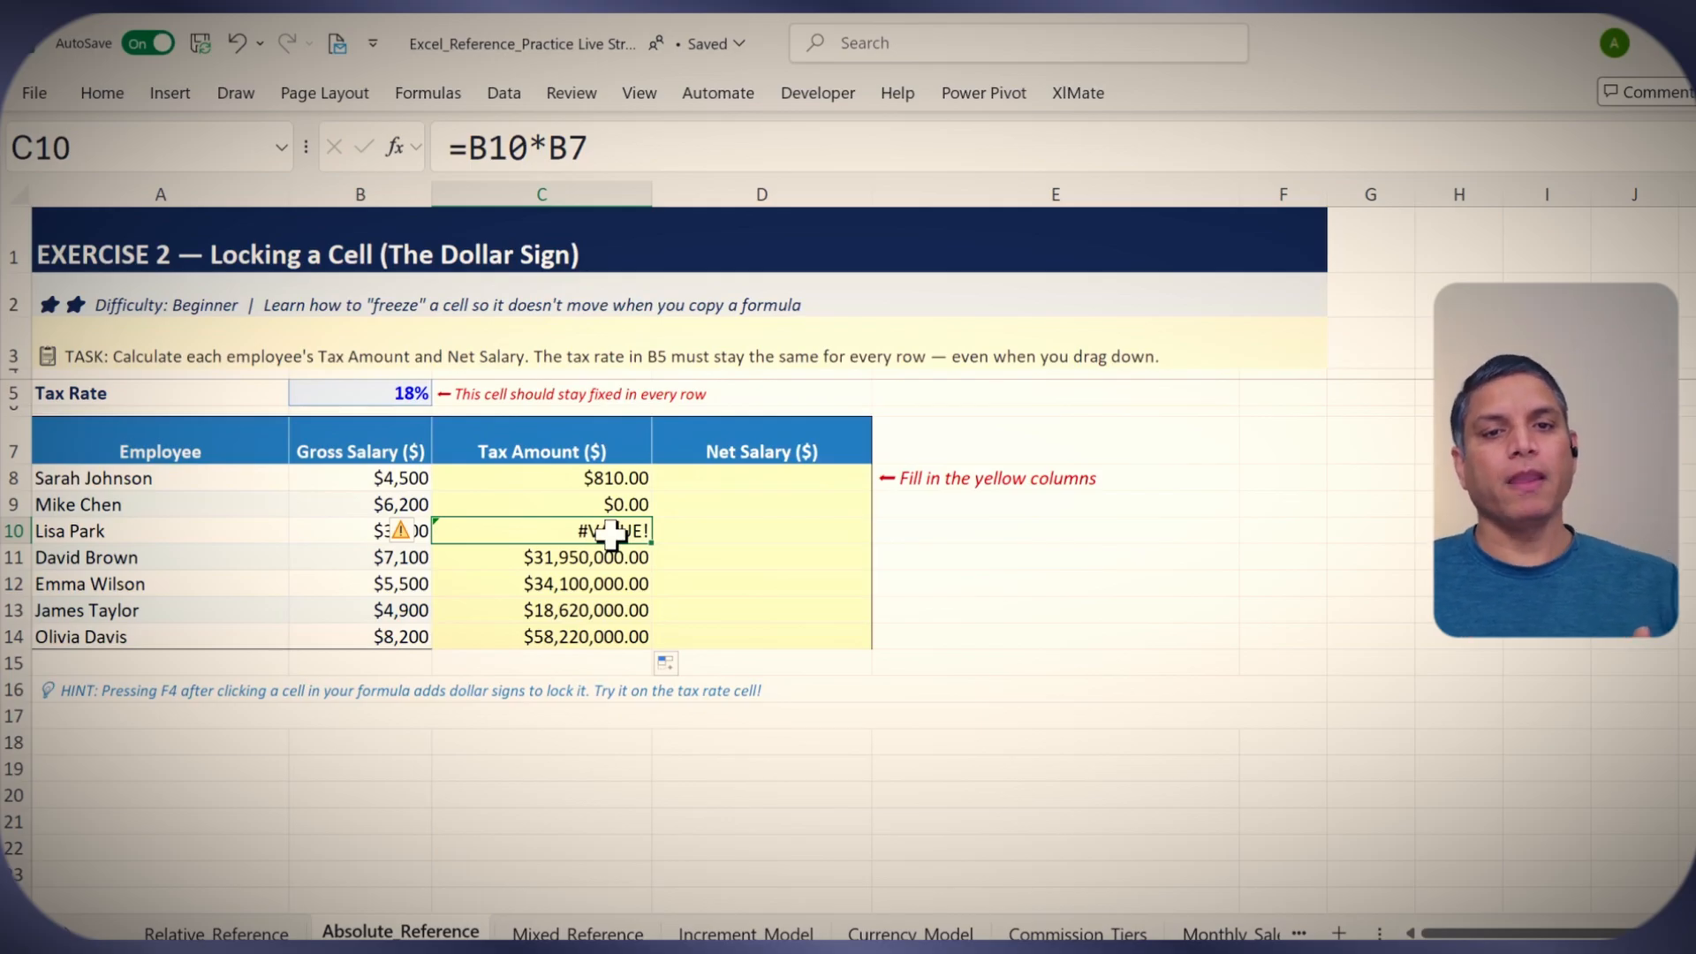
double_click(609, 637)
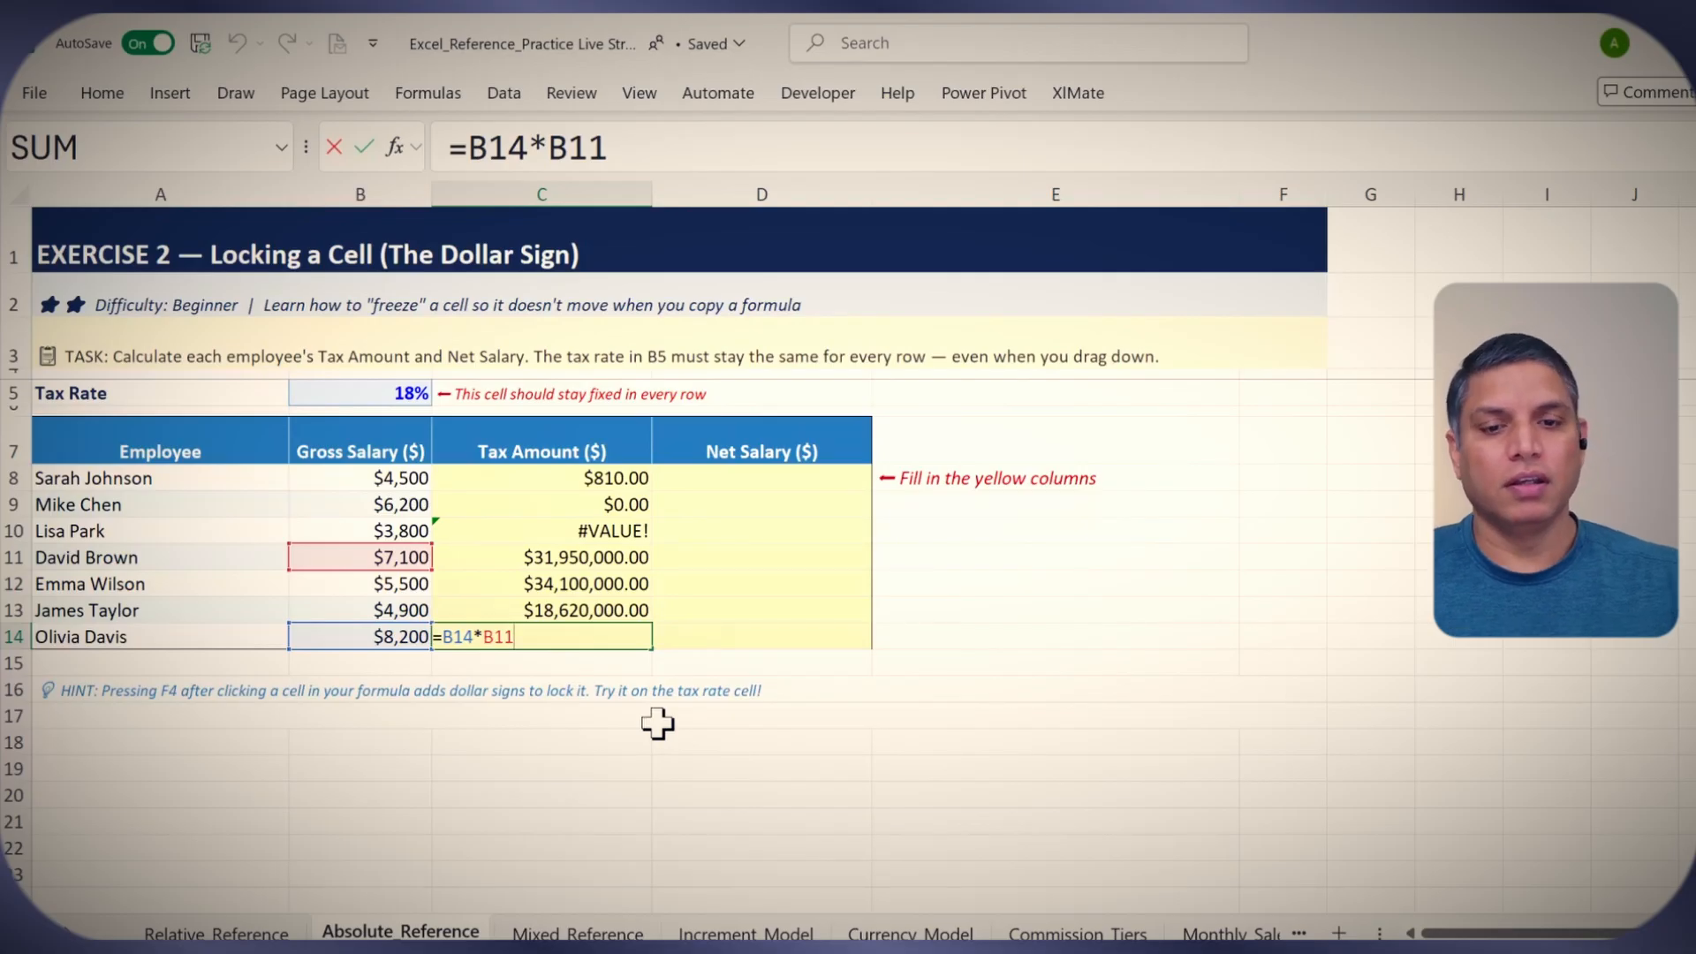
key(ctrl+Return)
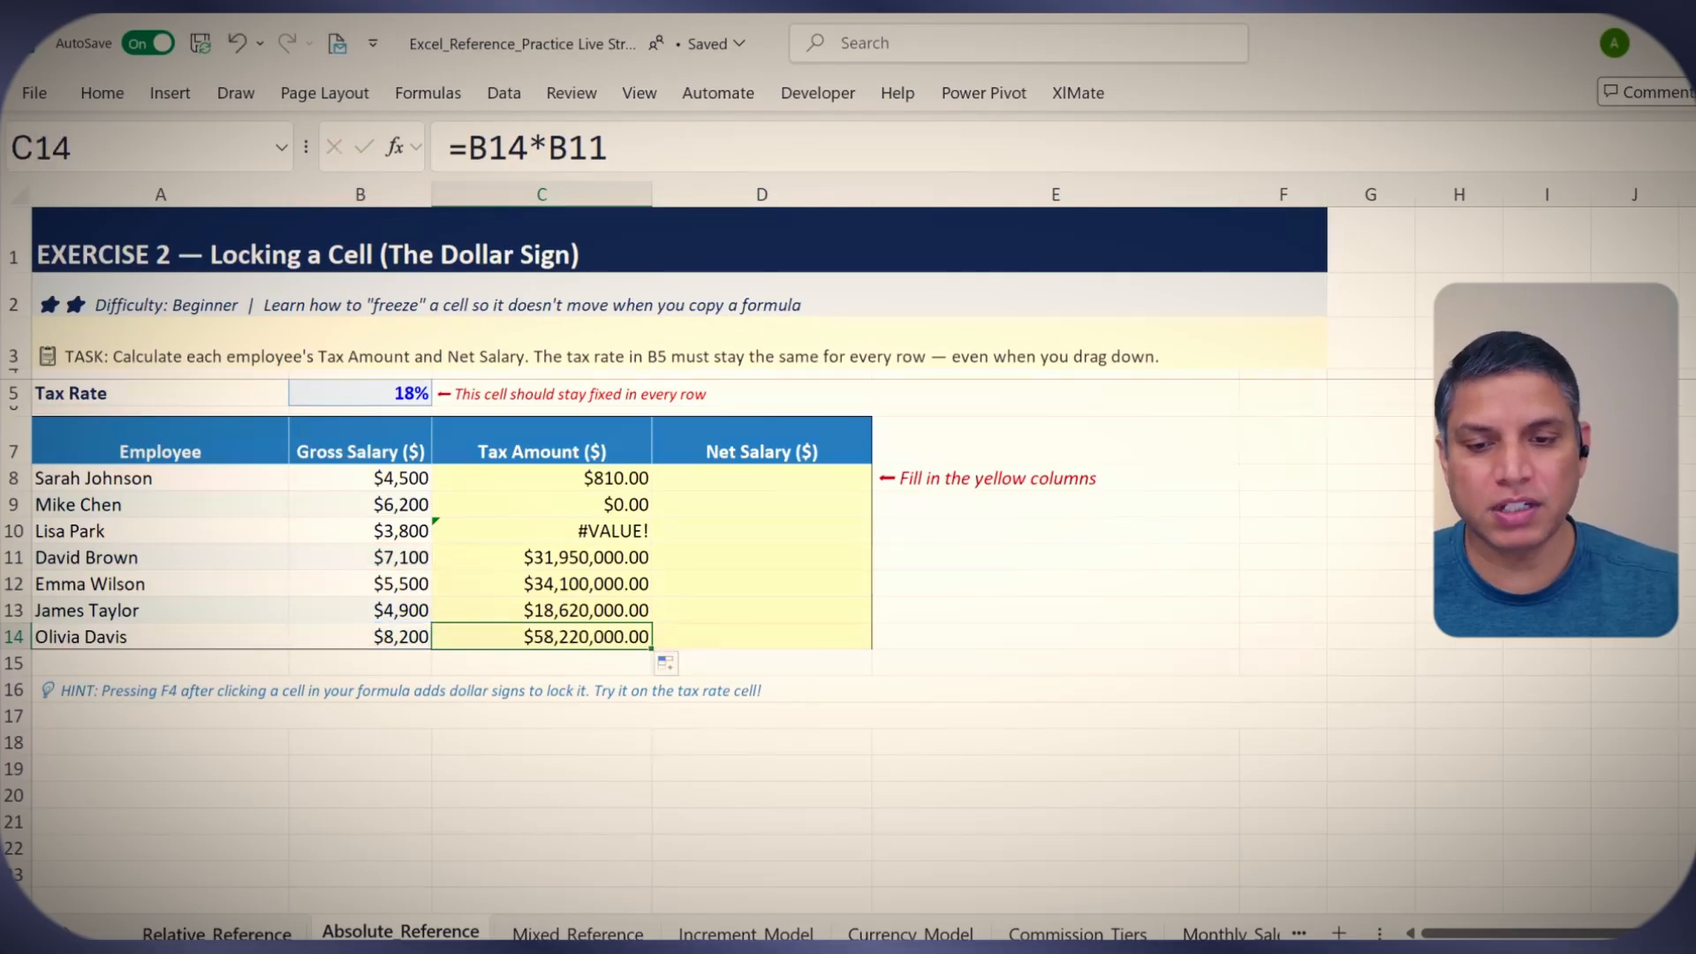
On the Relative_Reference sheet, examine the quantity and unit price references in the Total formulas in D6 and D7.
key(ctrl+Page_Up)
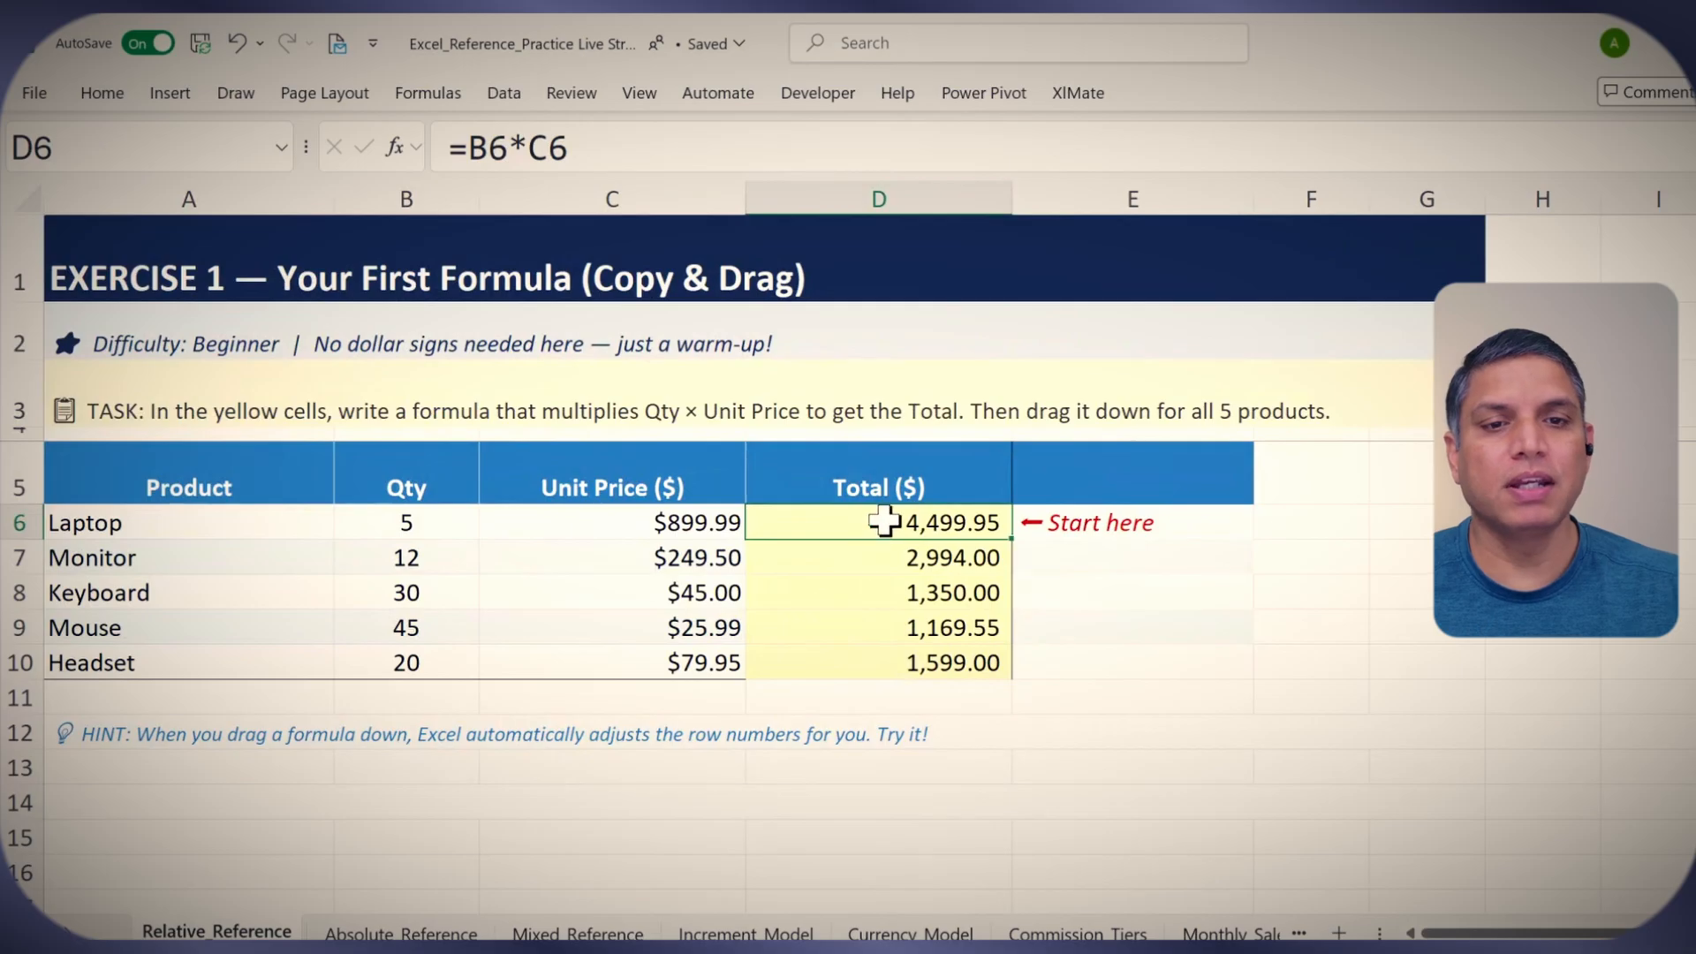
click(427, 522)
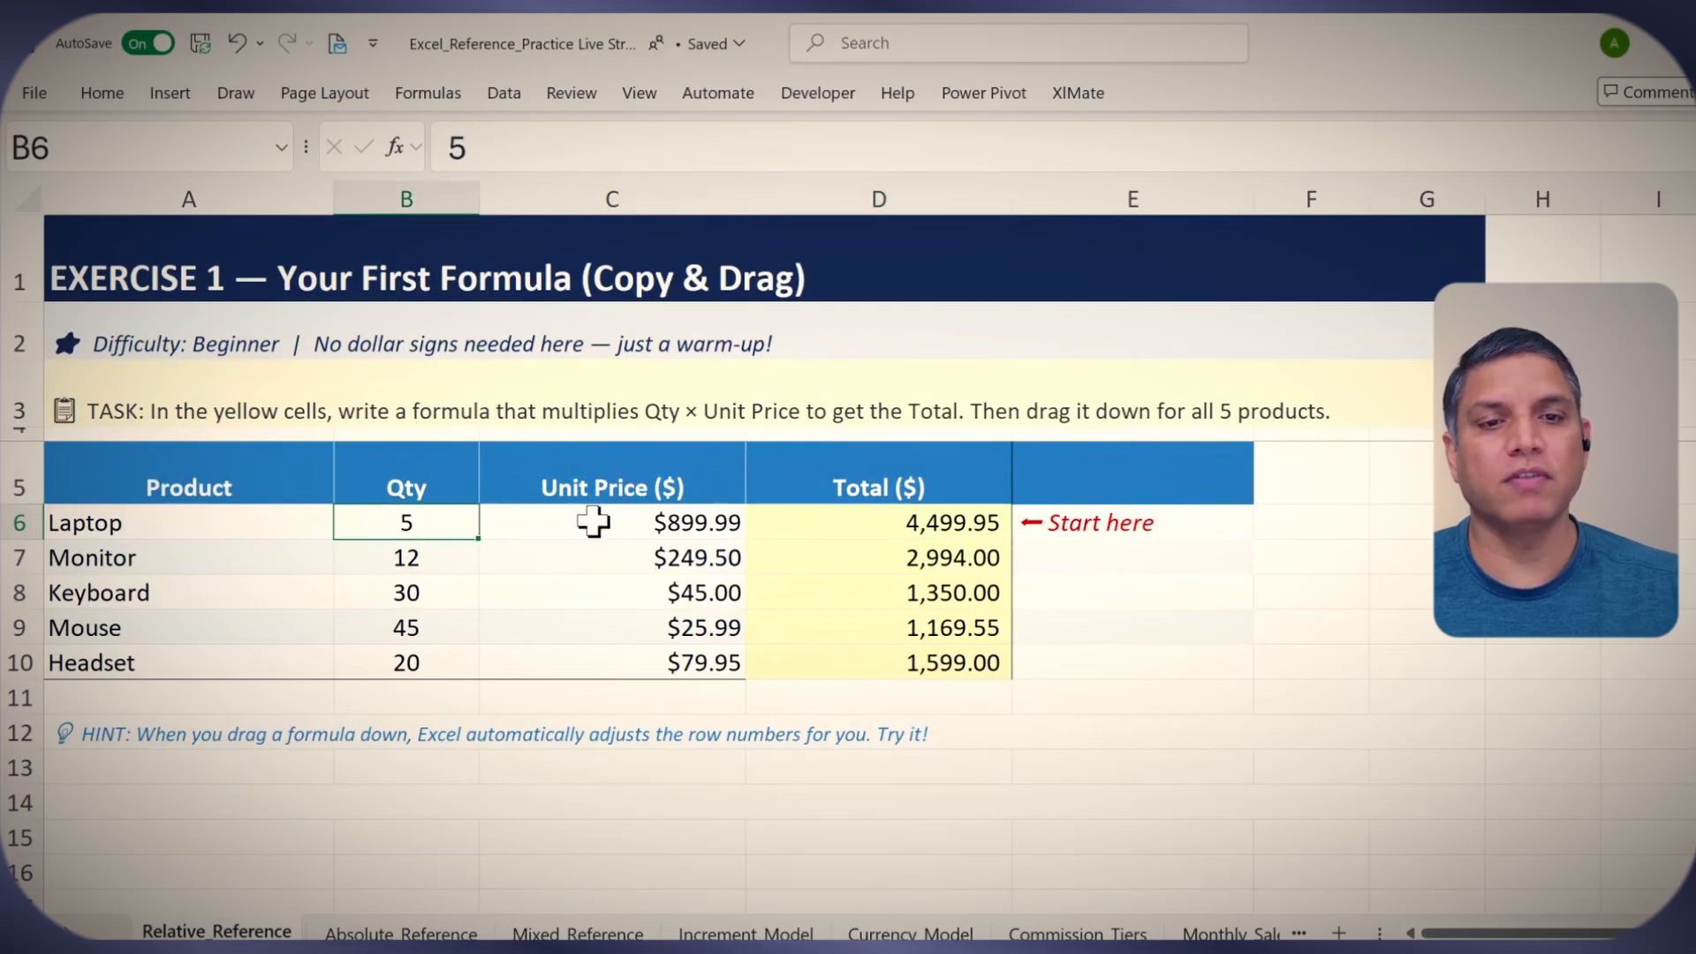
click(610, 523)
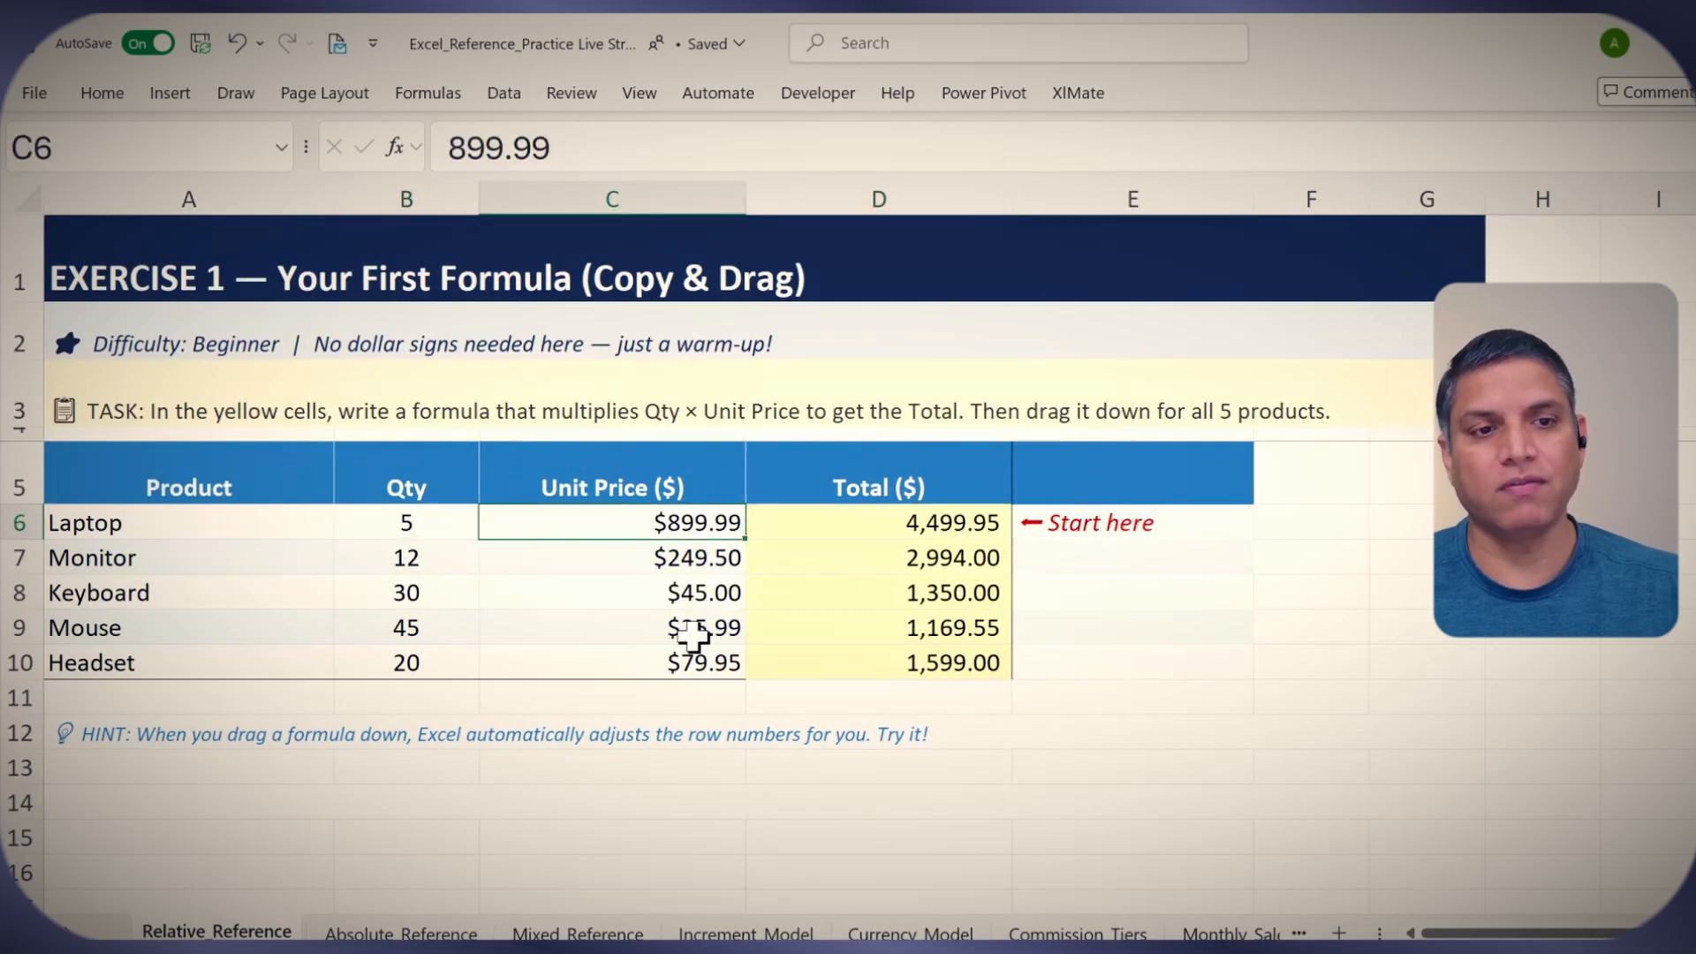
double_click(946, 523)
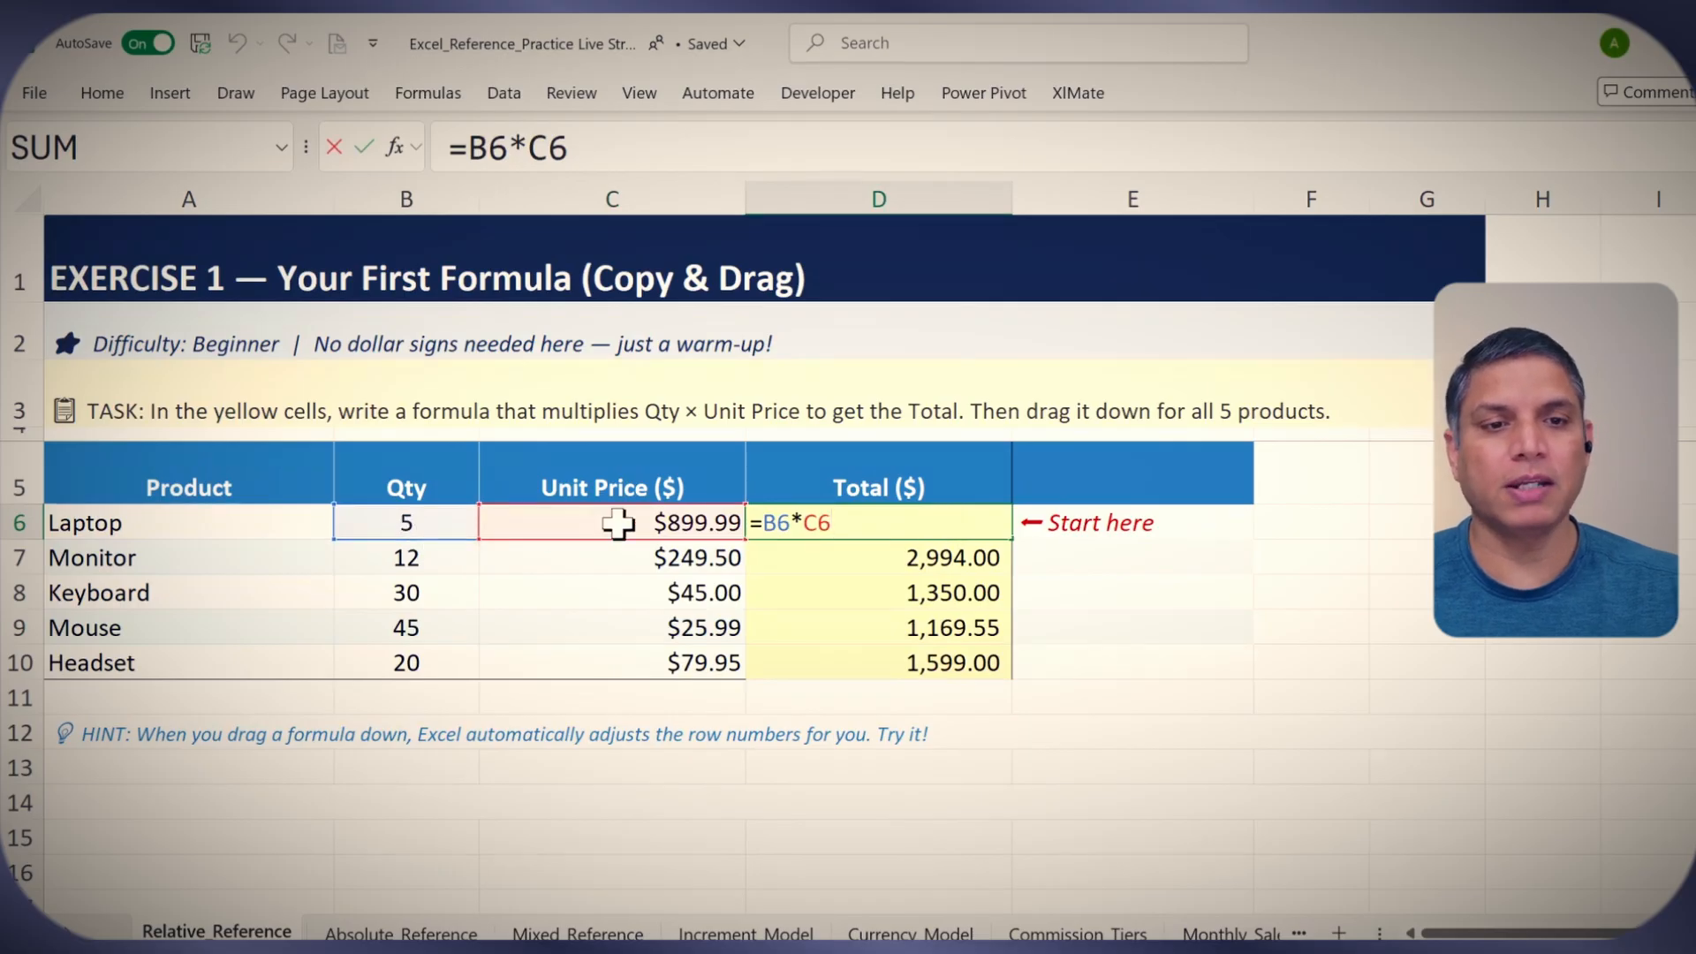
key(Return)
double_click(913, 557)
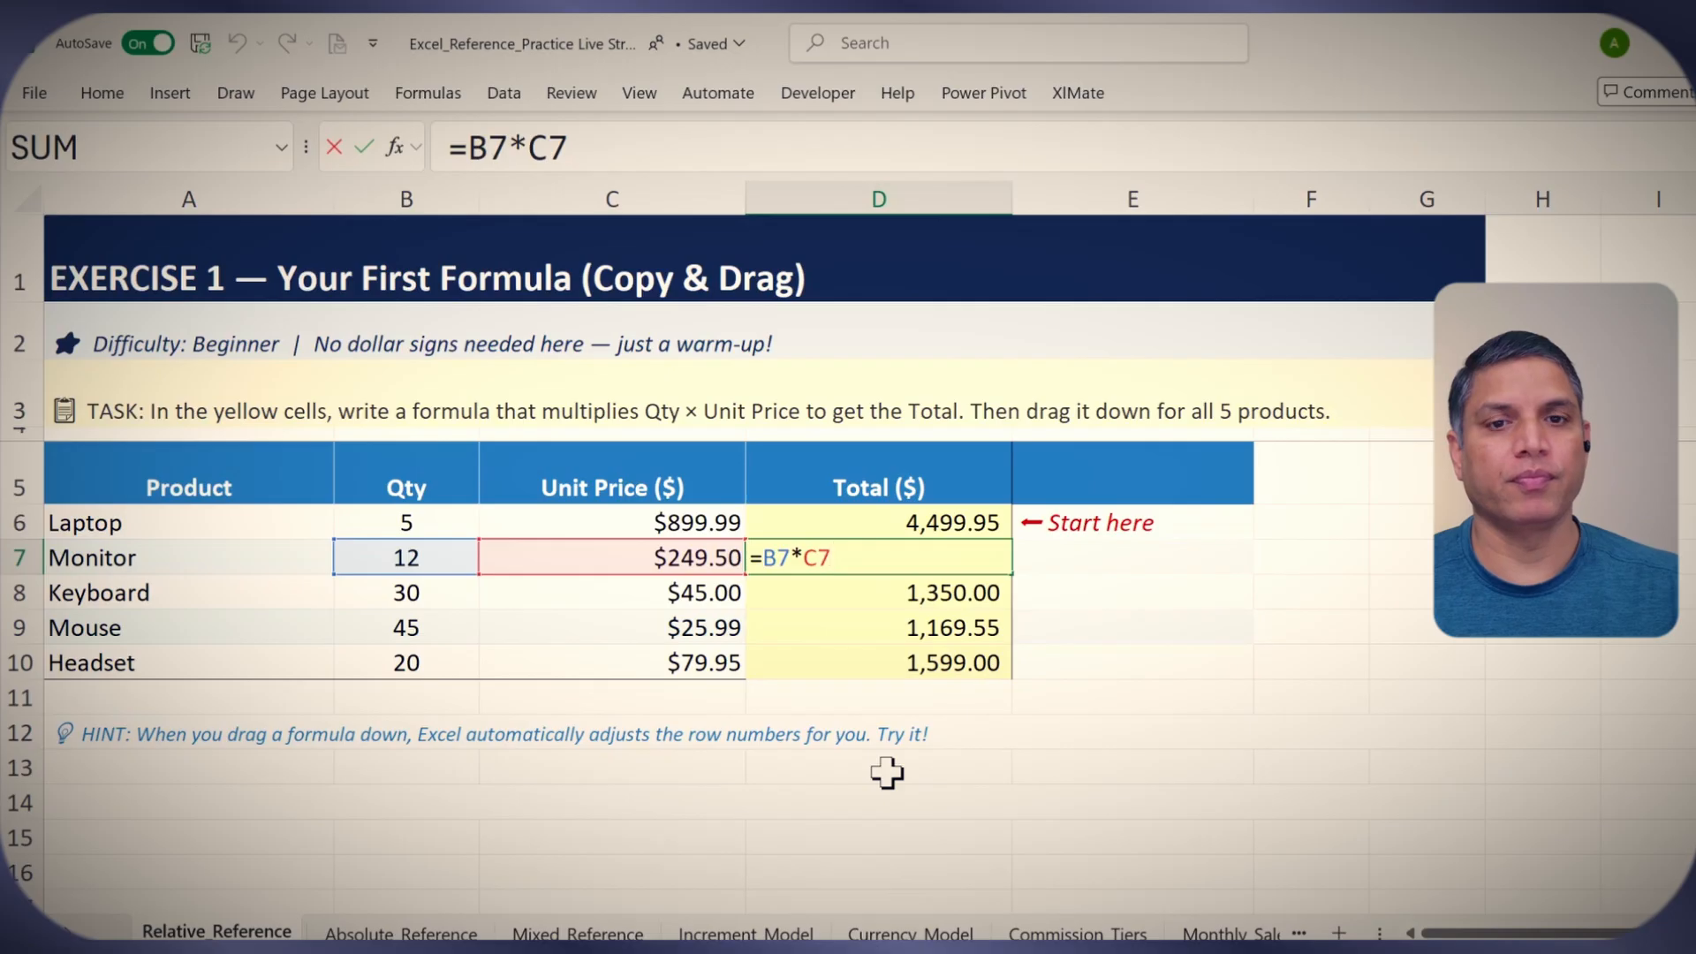
key(ctrl+Return)
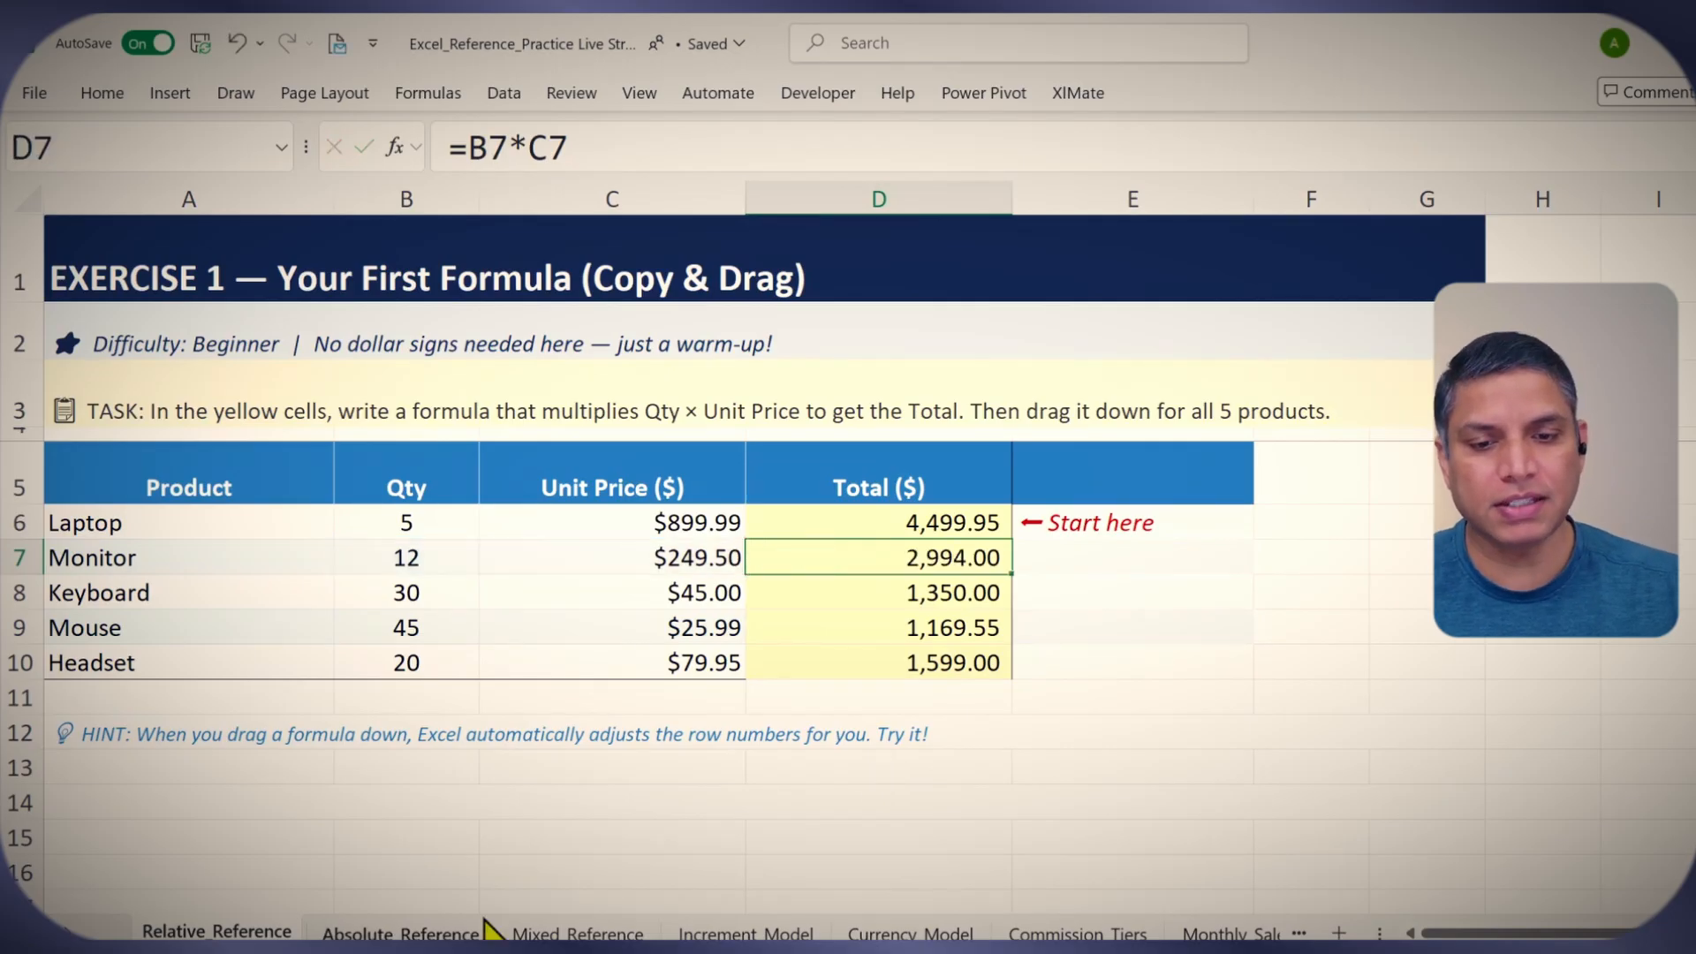
Return to the Absolute_Reference sheet and select the gross salaries in B8:B14.
click(401, 932)
drag(402, 484, 386, 634)
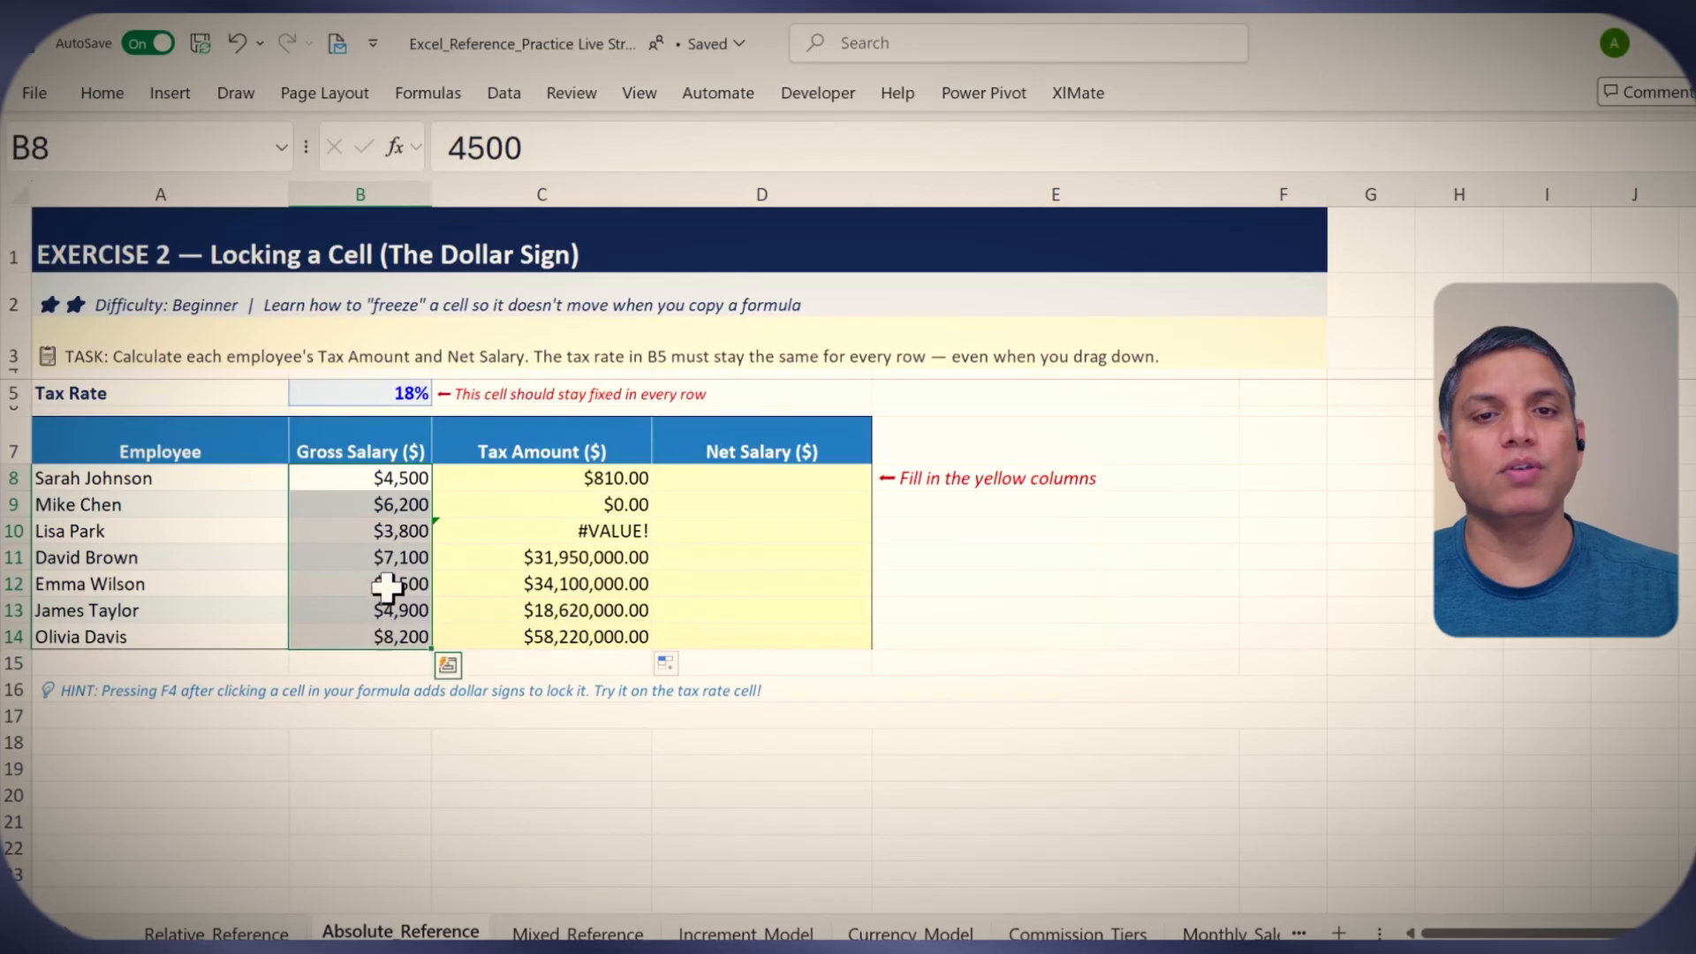
Edit the tax formula in C8 to lock the tax rate reference with dollar signs, entering =B8*$B$5.
click(401, 391)
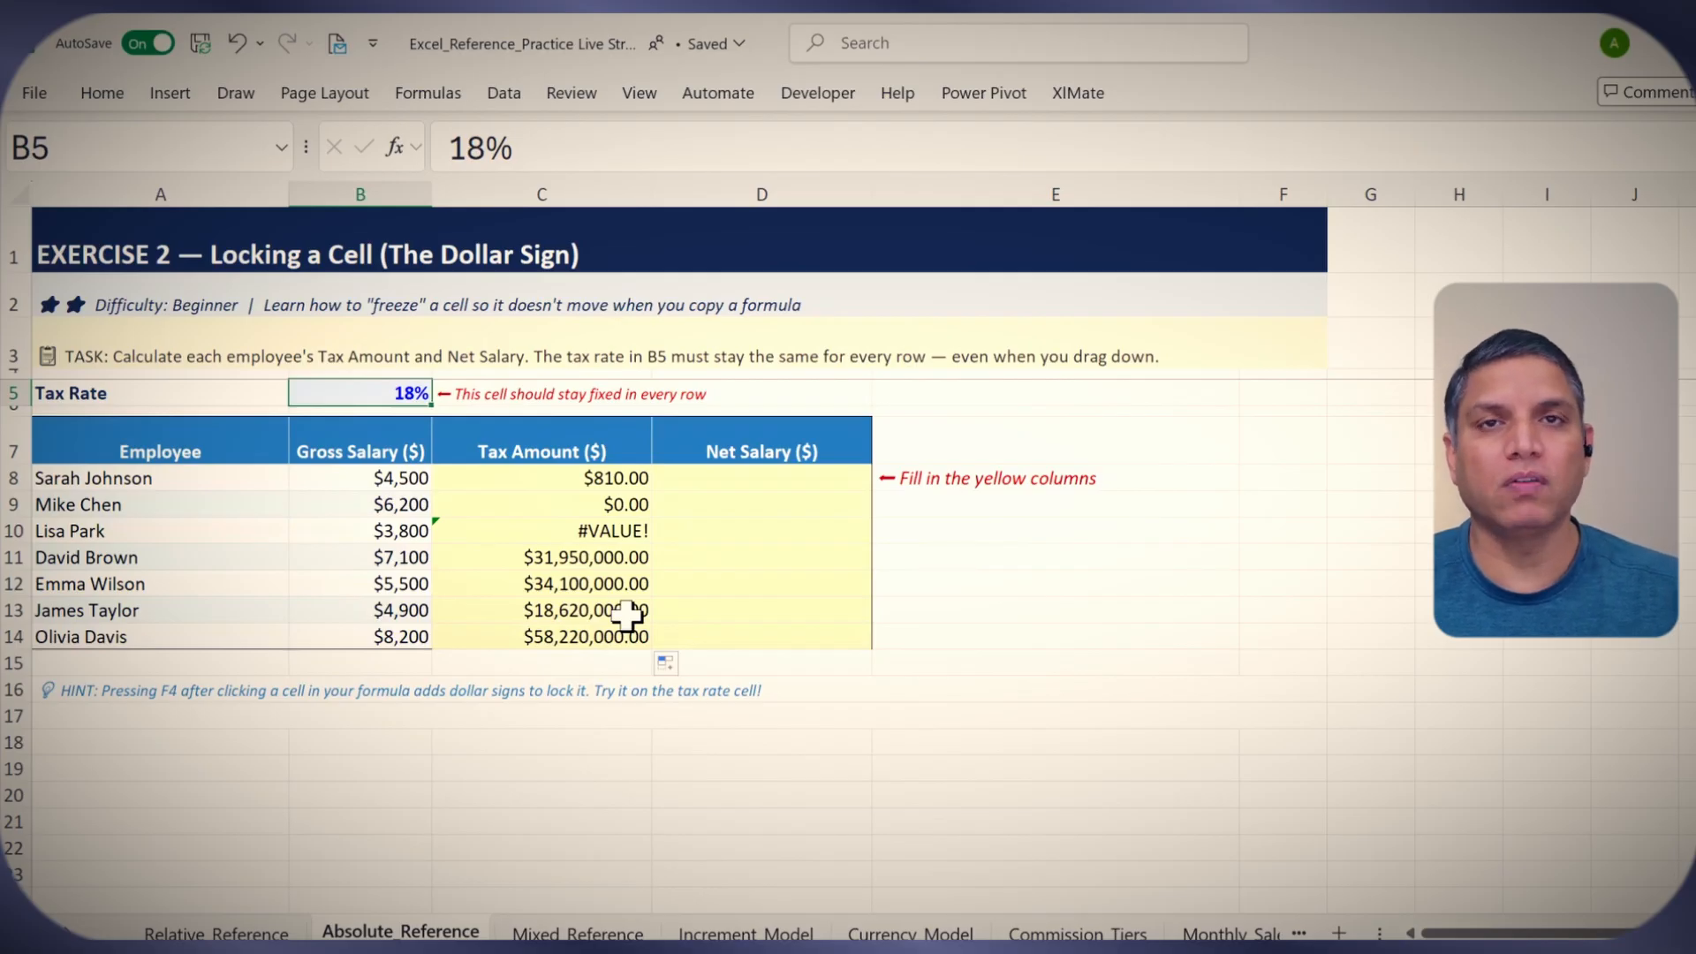
double_click(601, 477)
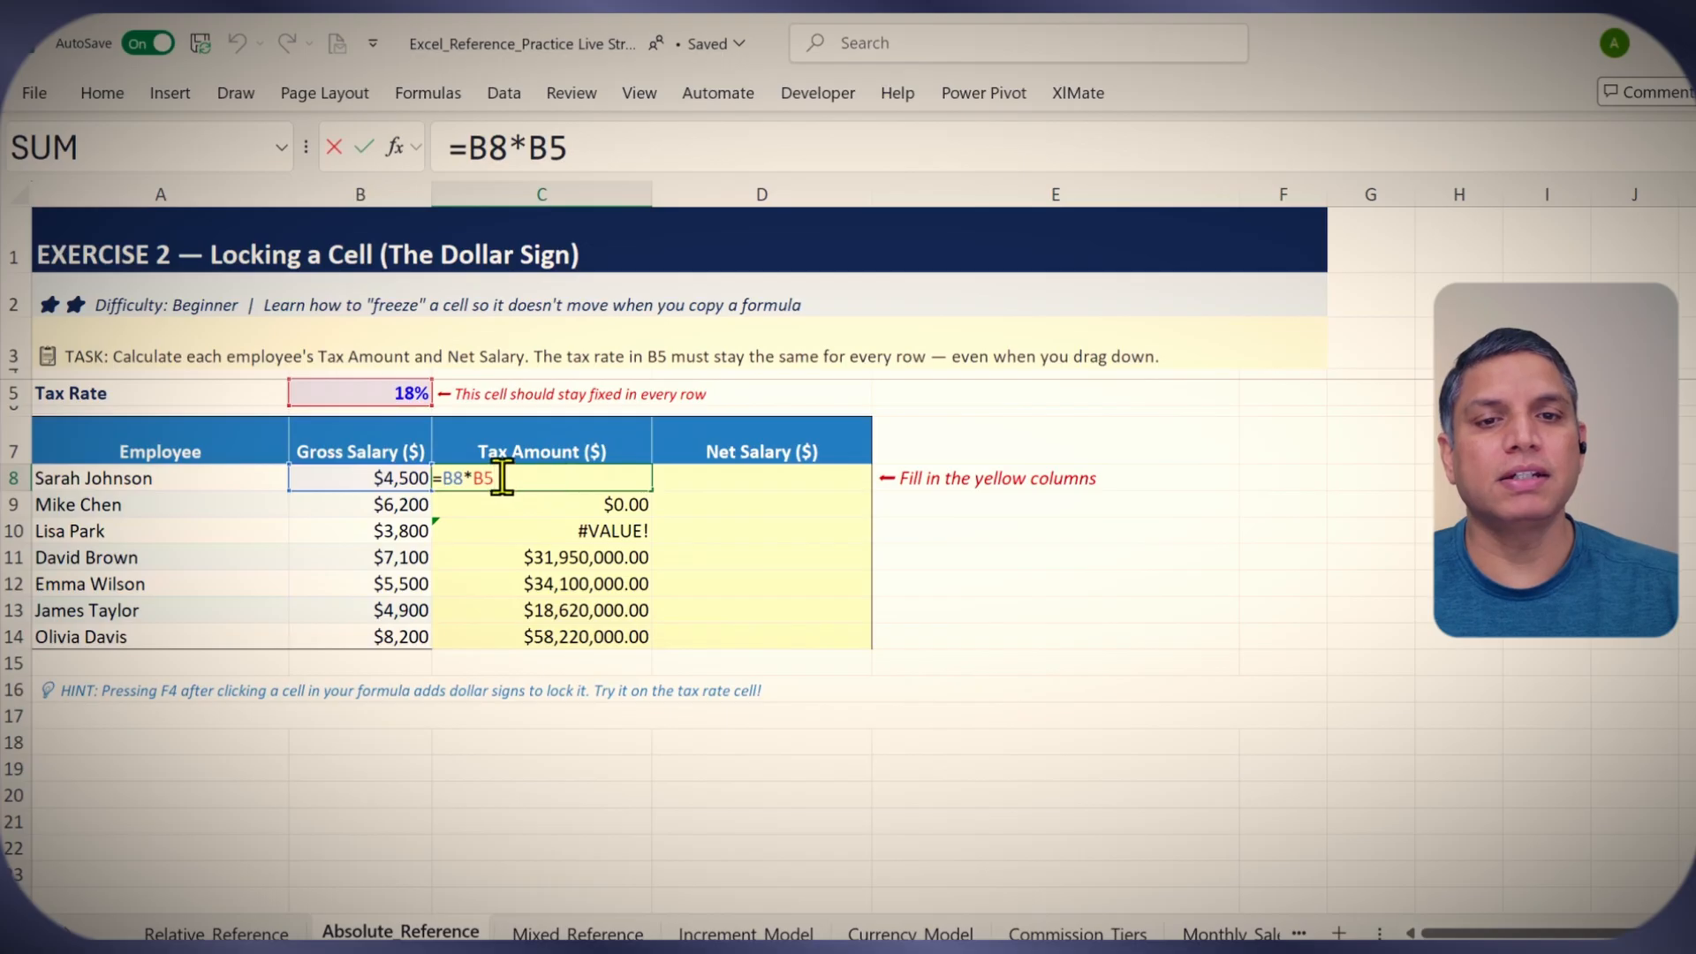
double_click(481, 478)
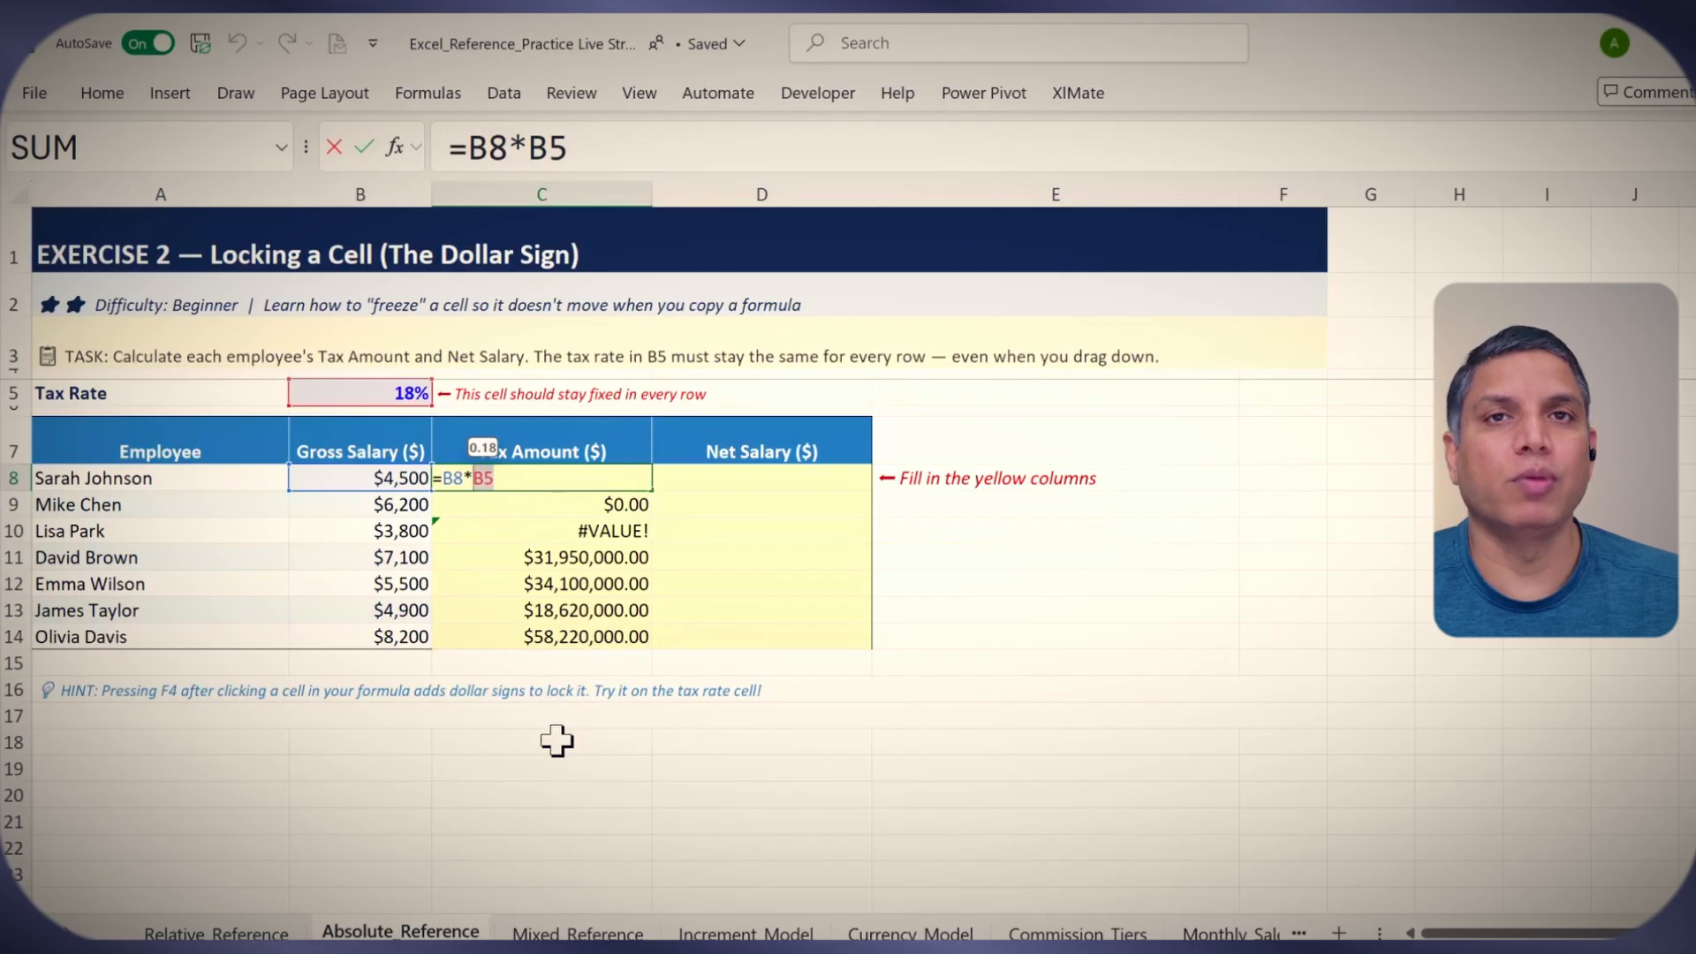
click(586, 147)
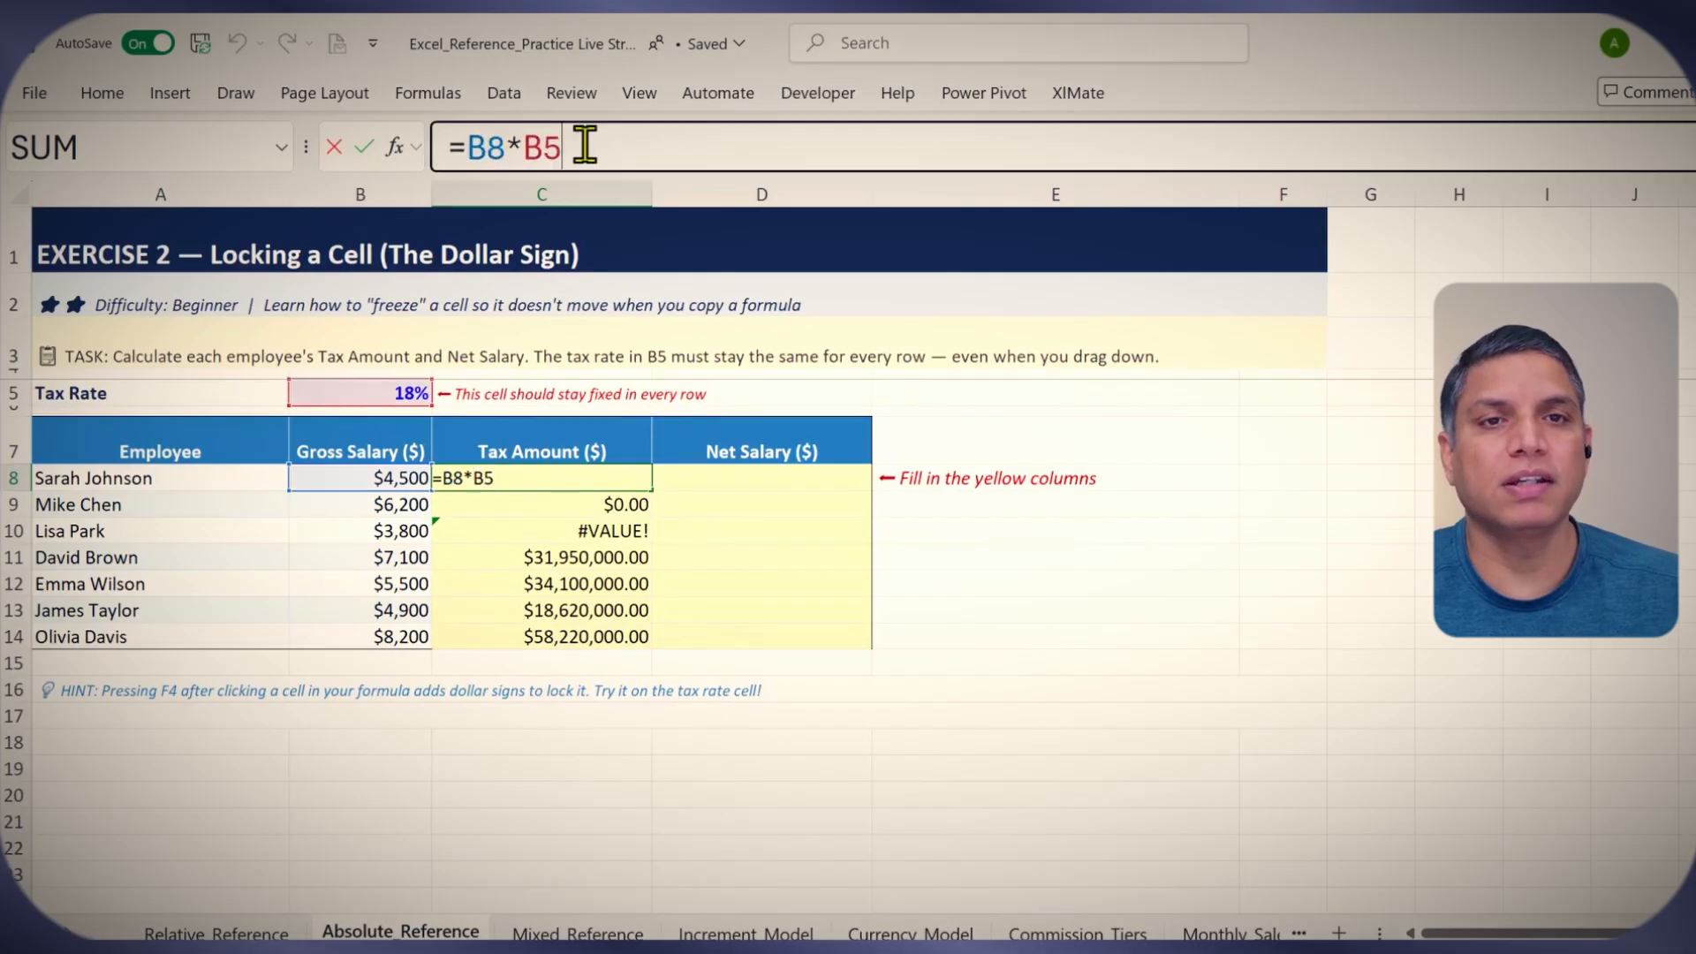
drag(587, 147, 522, 147)
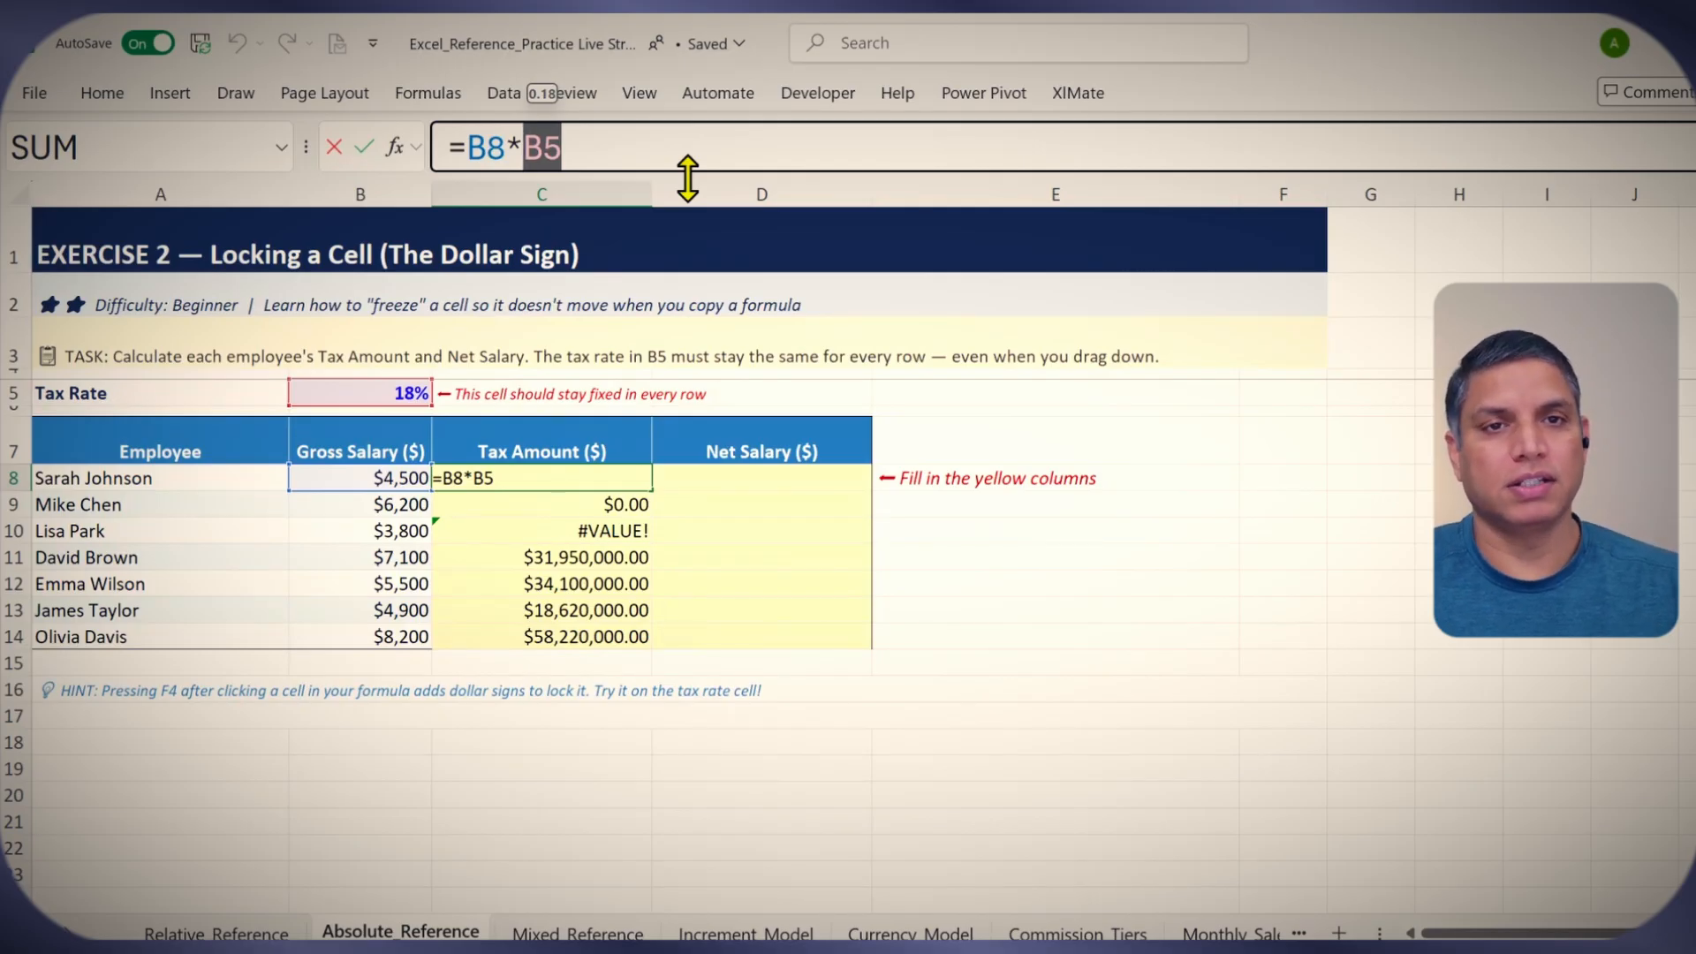
click(528, 145)
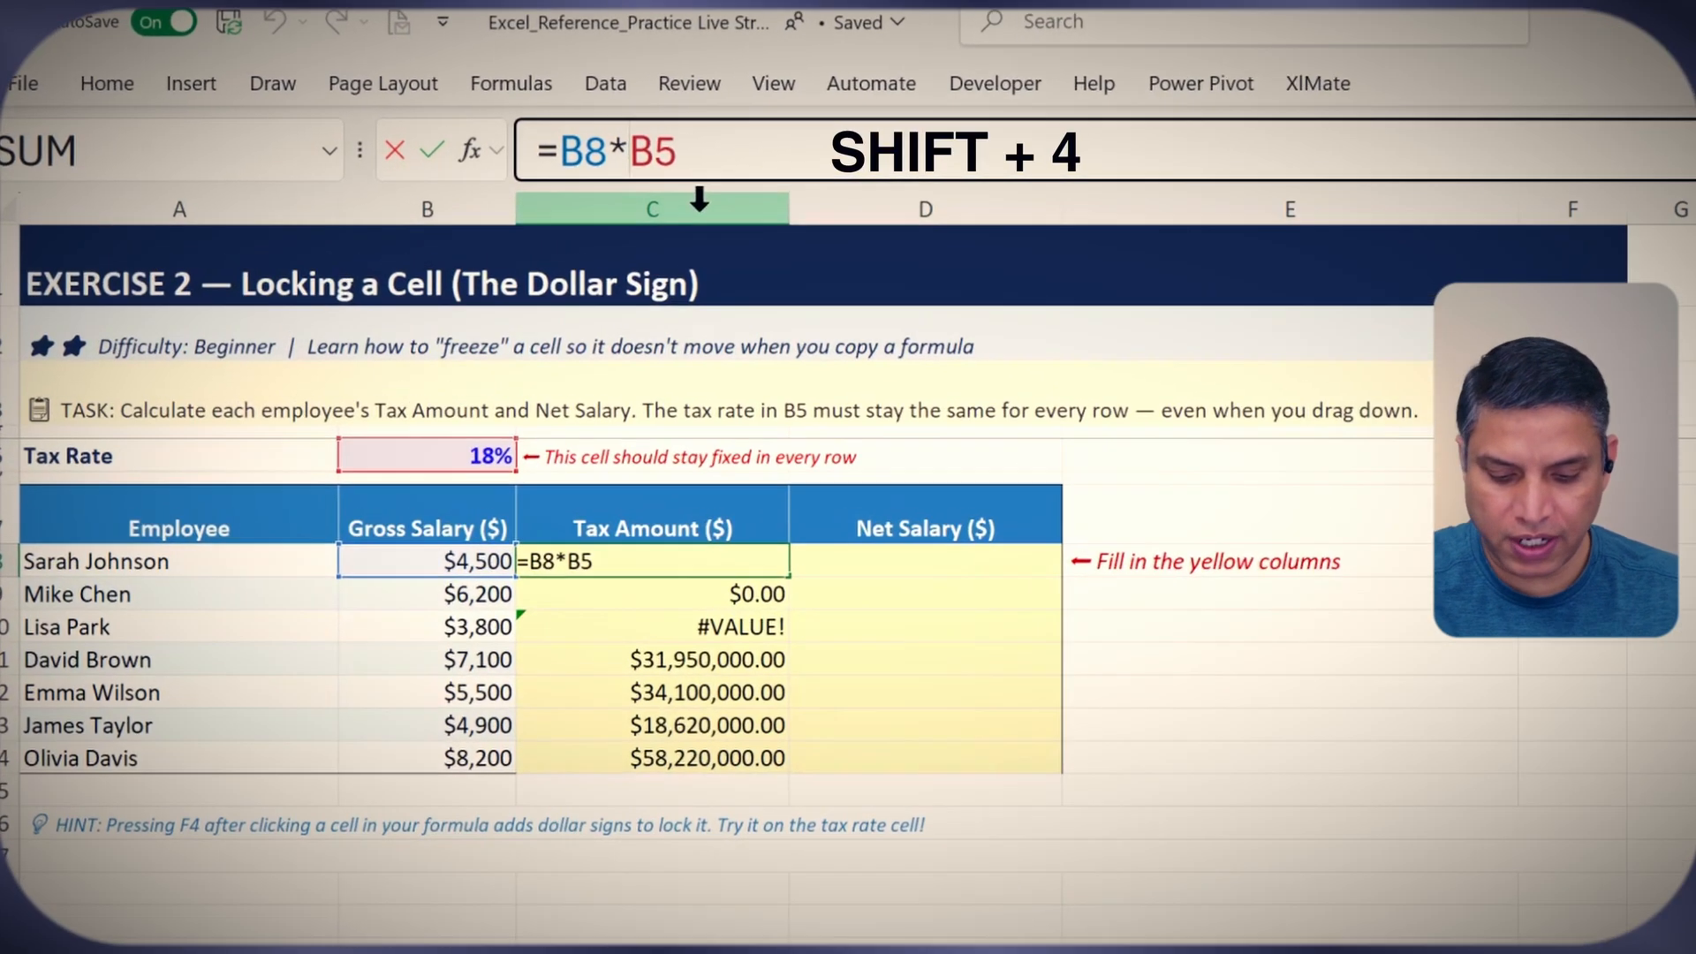
text($)
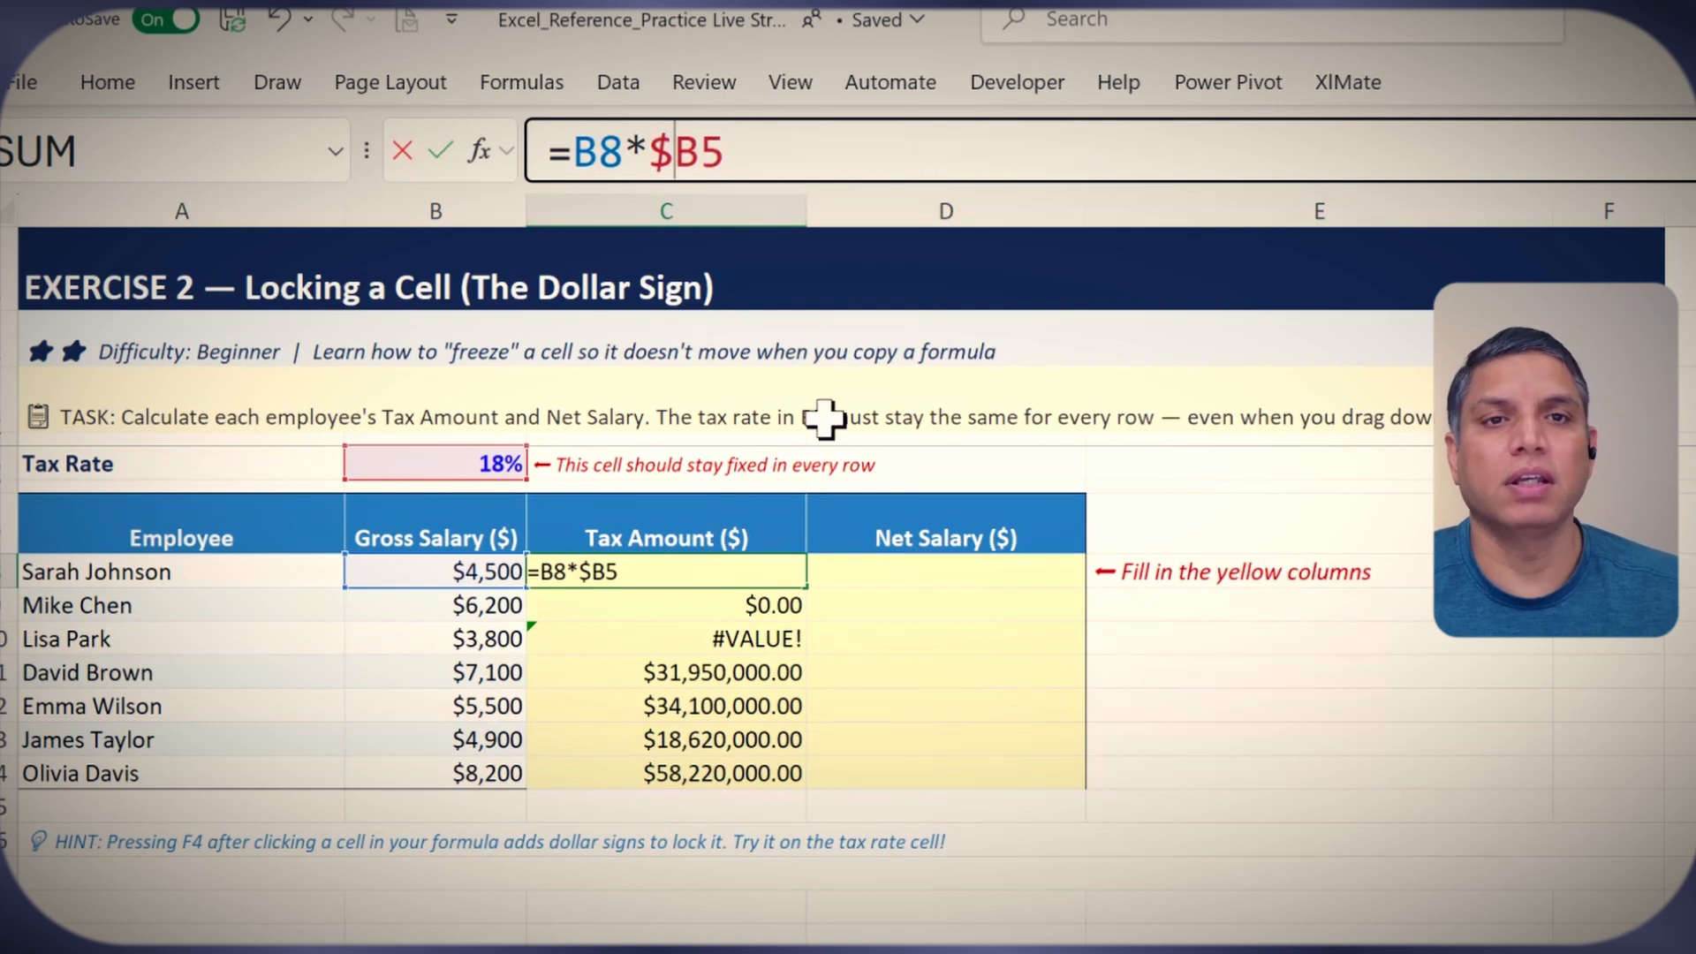
click(701, 151)
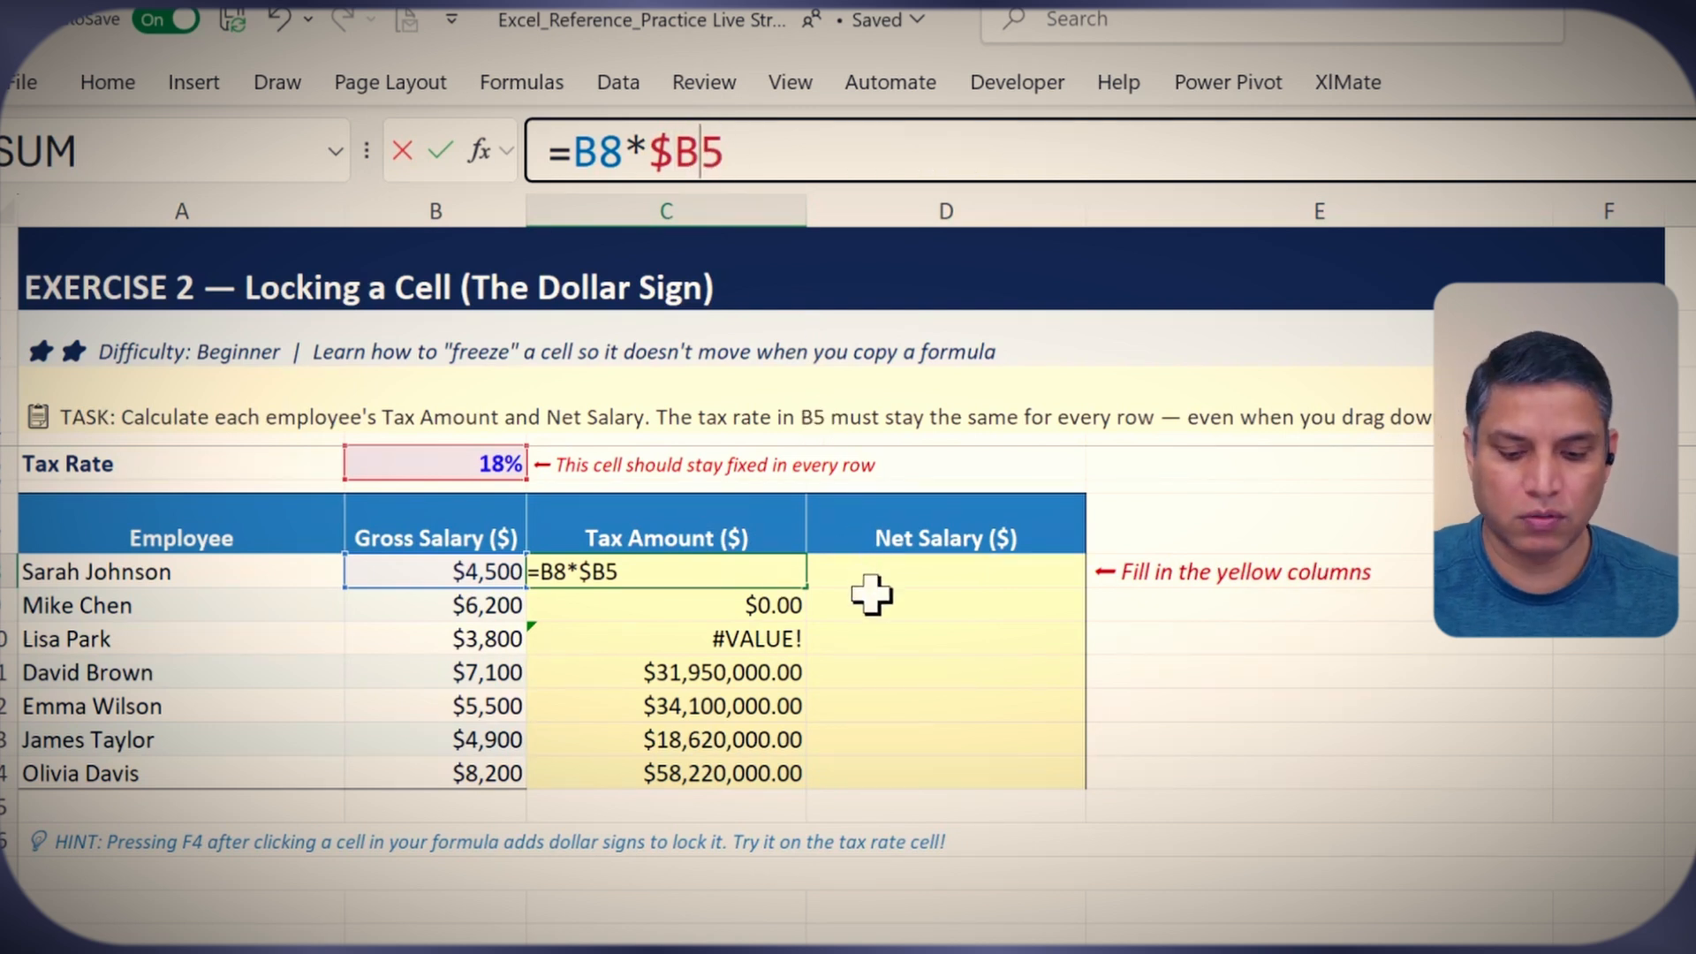
text($)
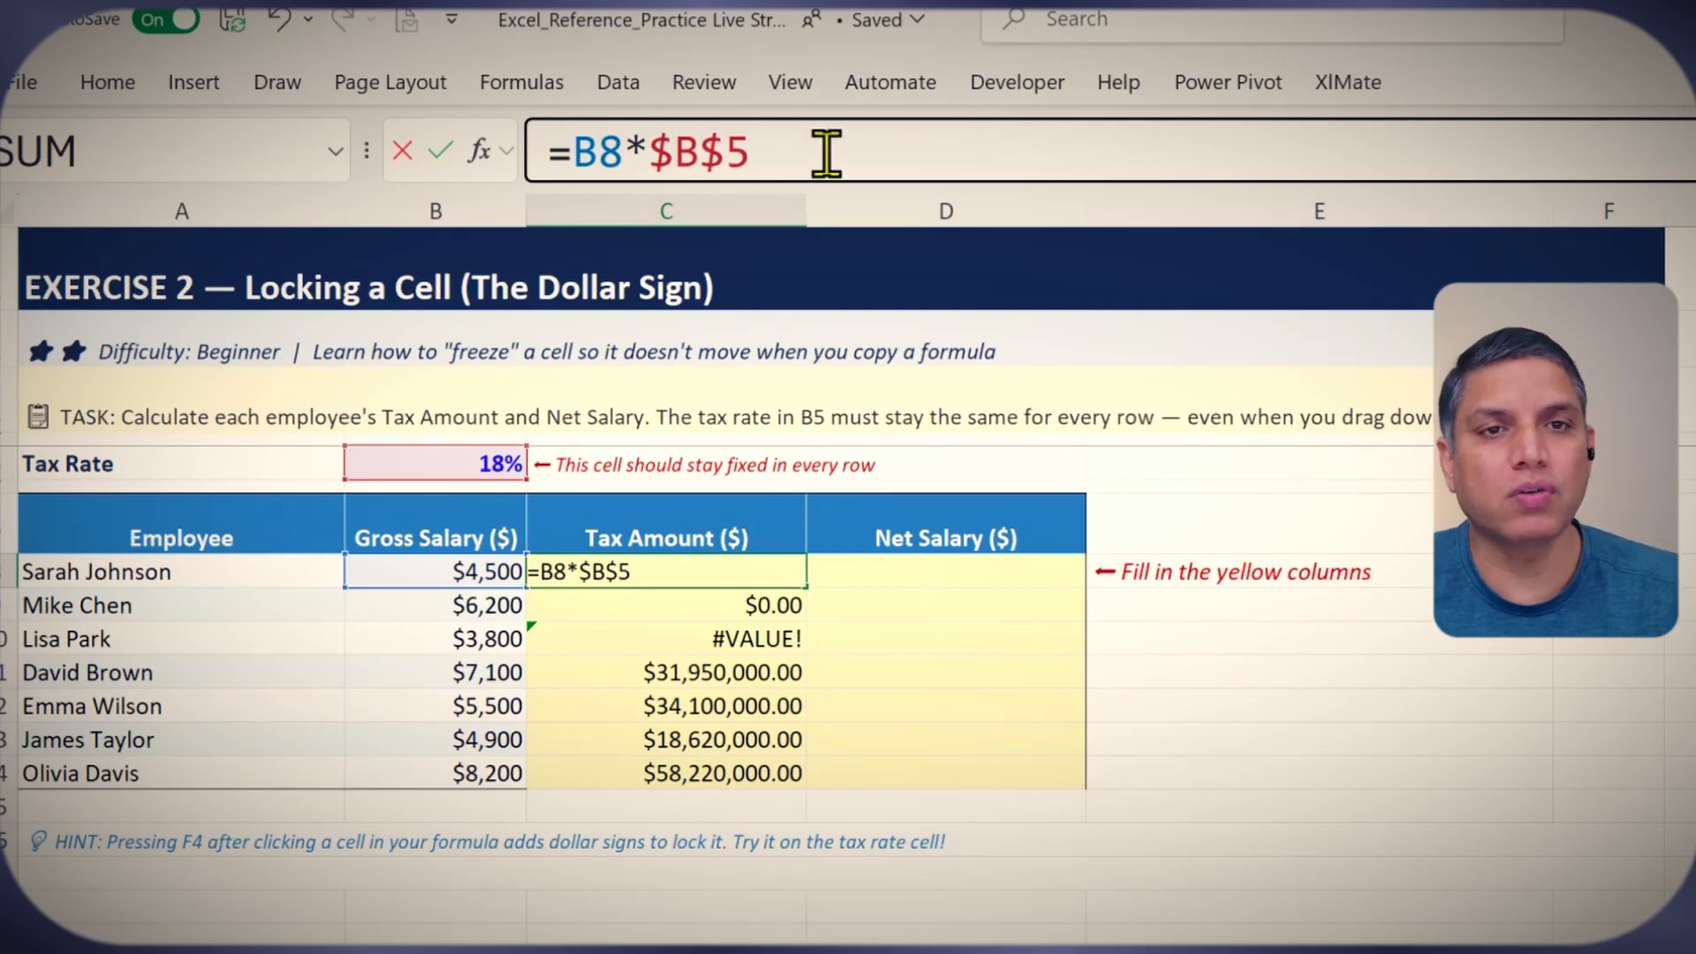
drag(764, 151, 658, 146)
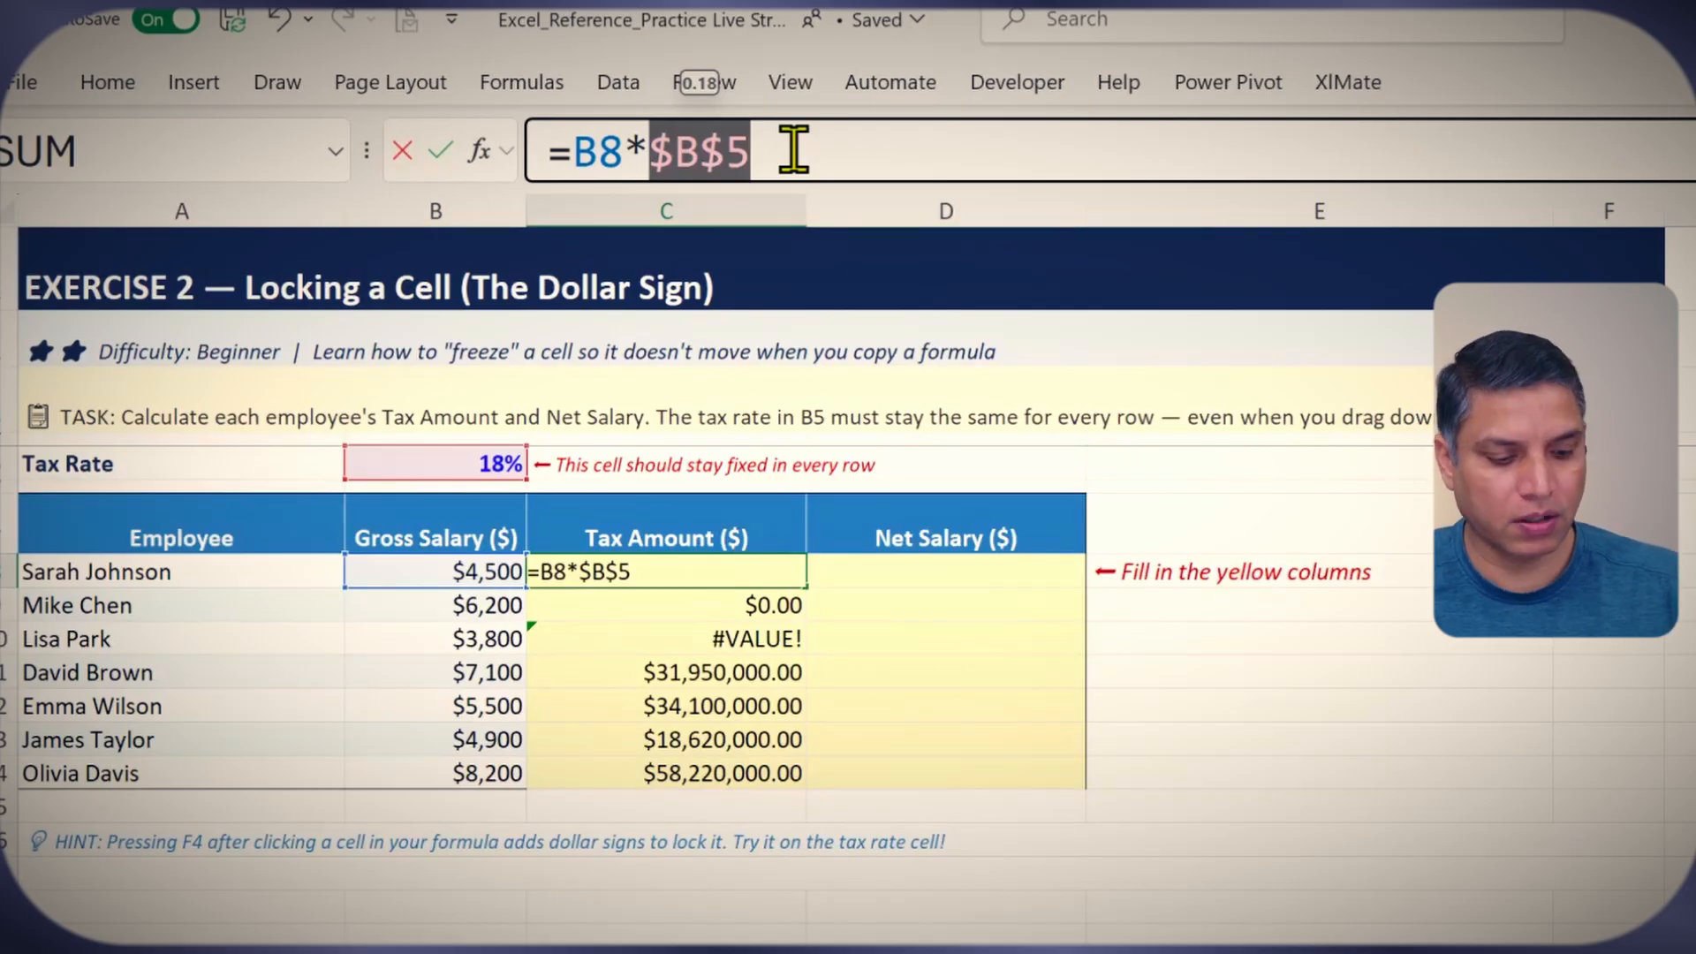
key(Return)
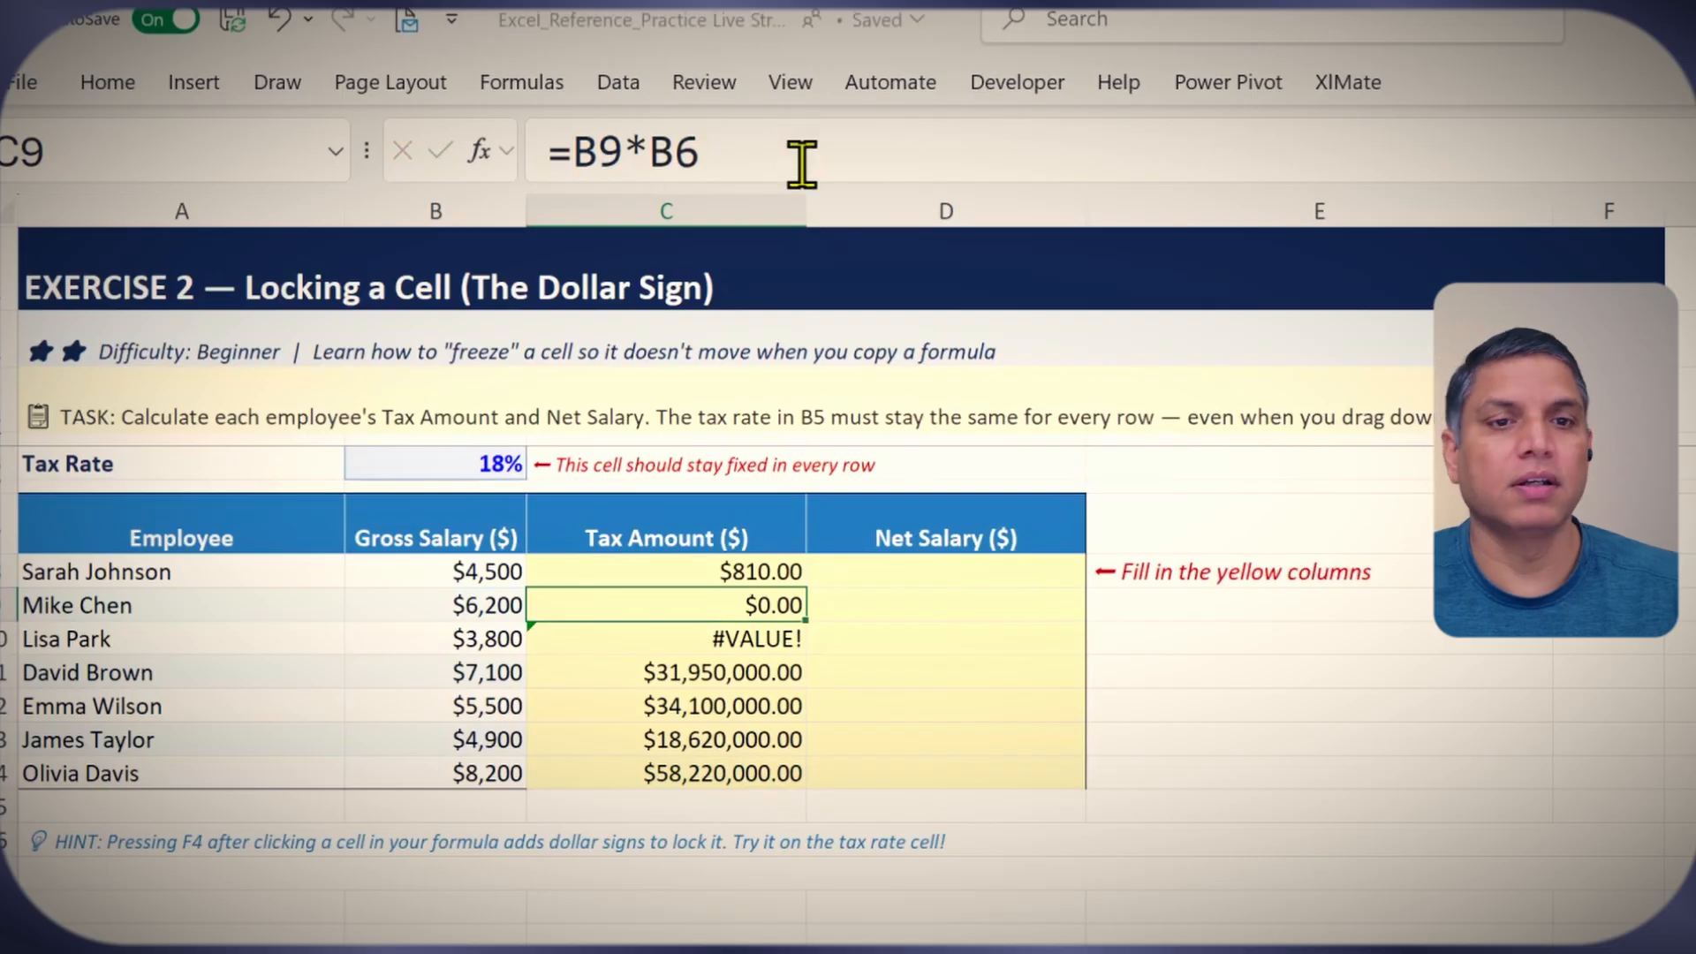
Fill the tax formula from C8 down through C14 and select the copied amounts in C9:C14.
click(775, 572)
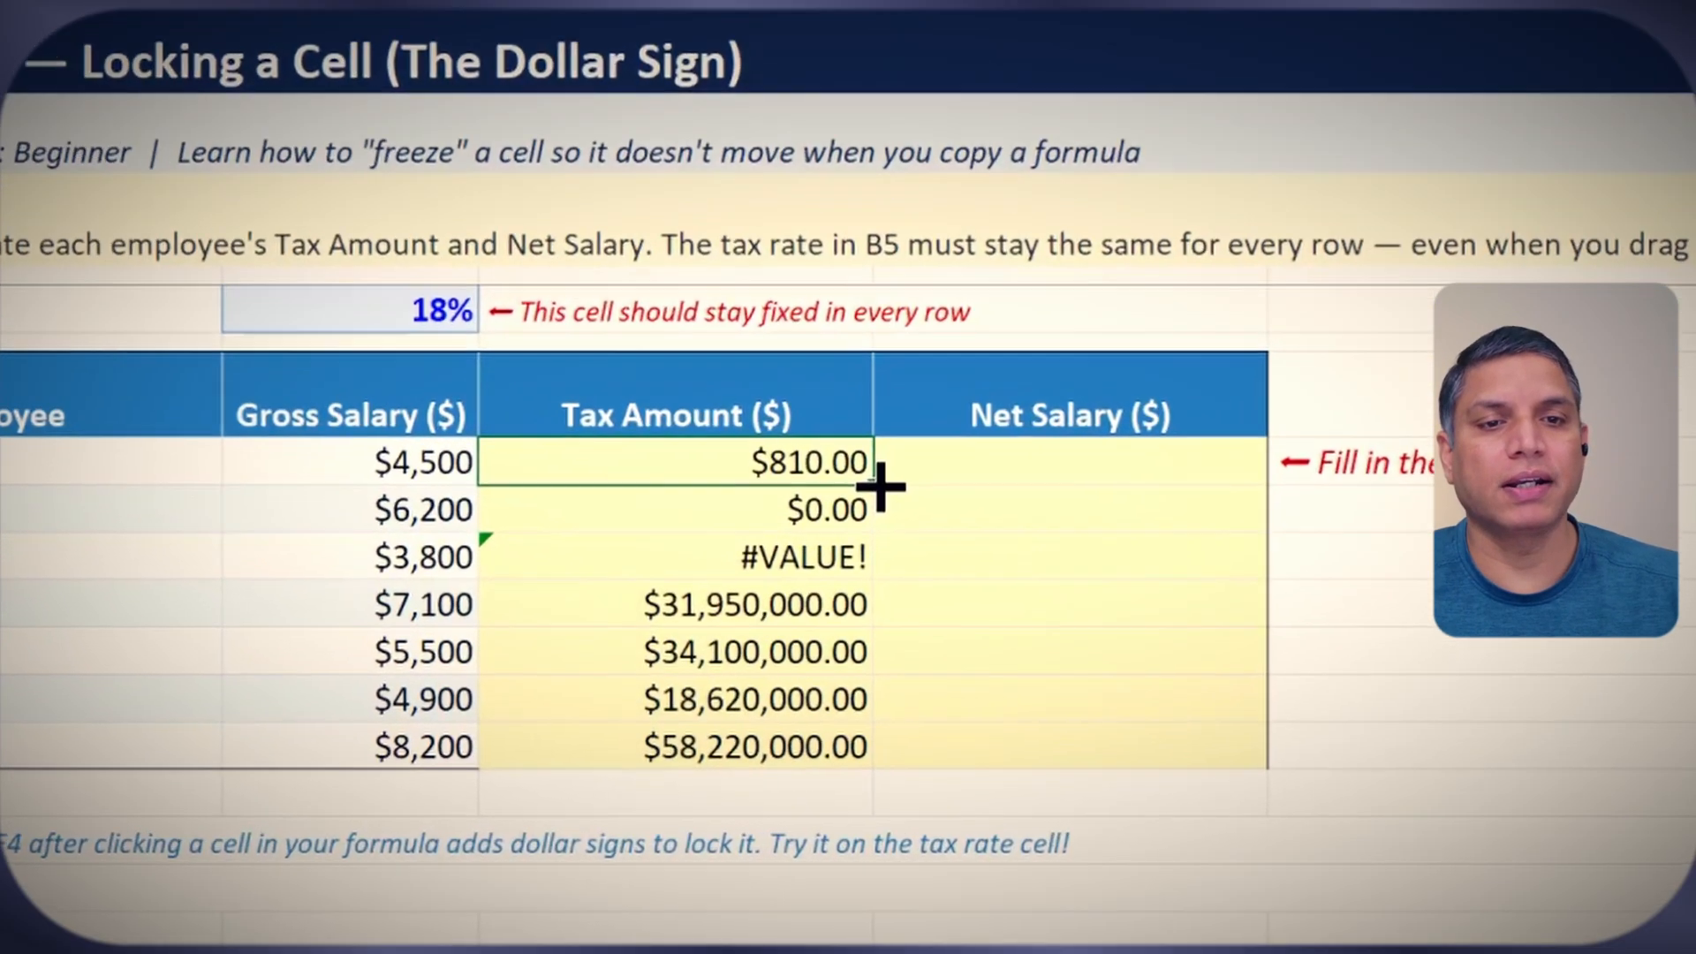
drag(805, 588, 811, 630)
drag(896, 525, 893, 766)
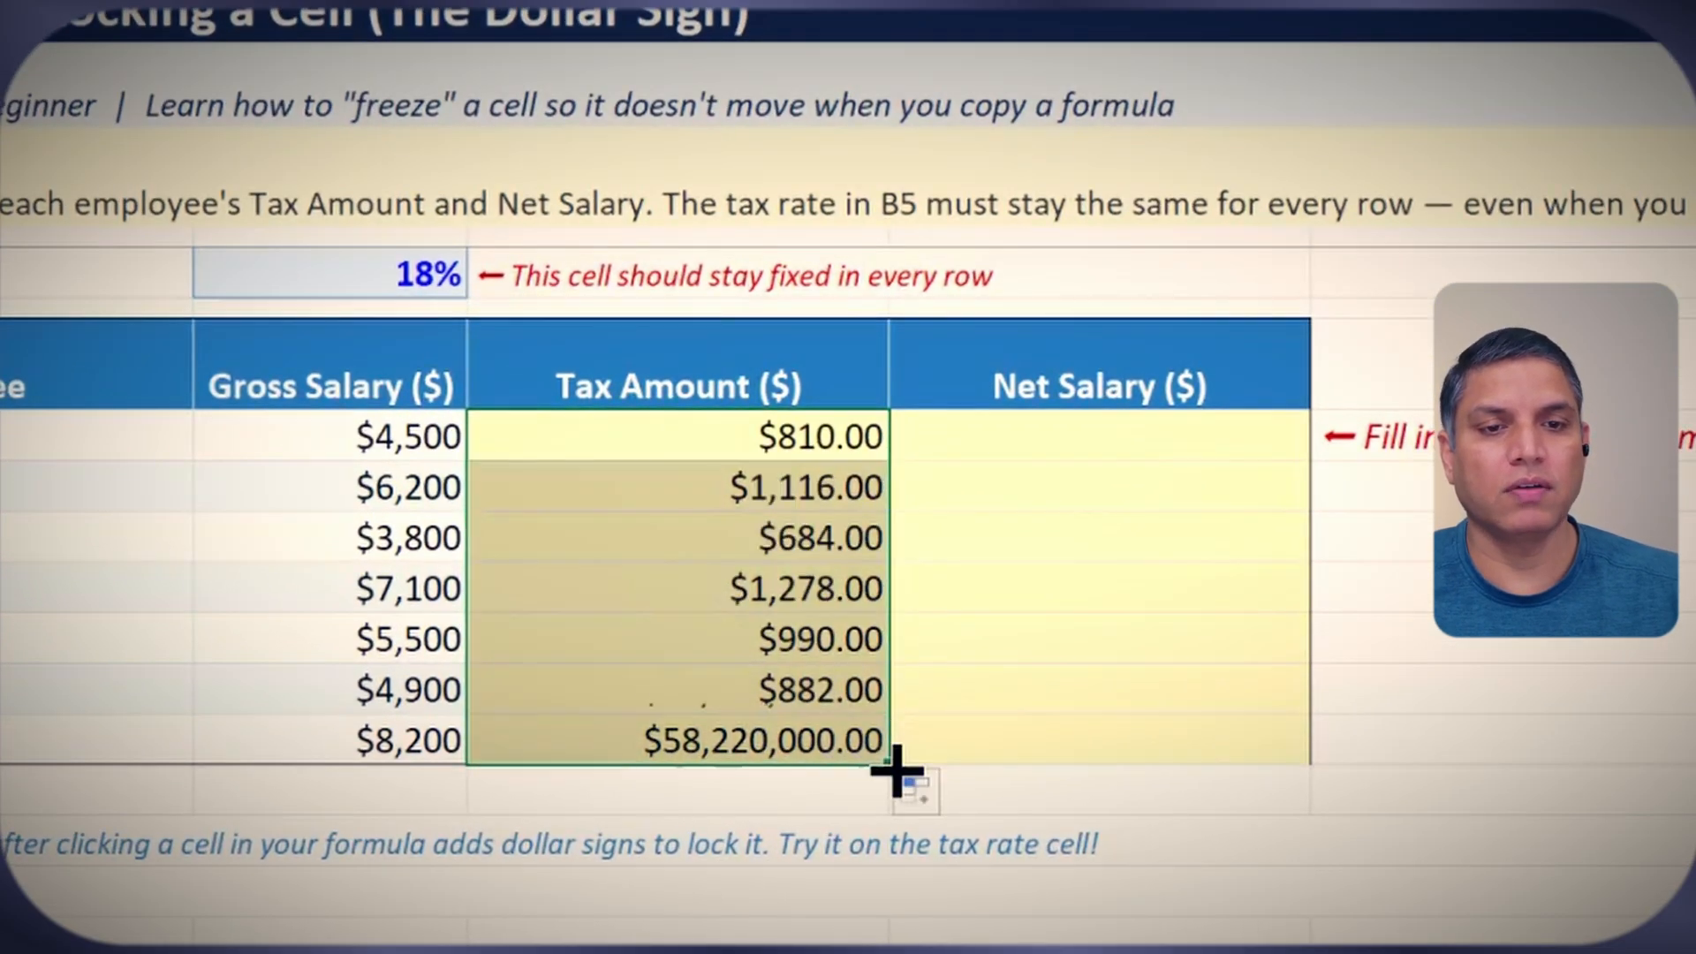
drag(814, 469, 806, 733)
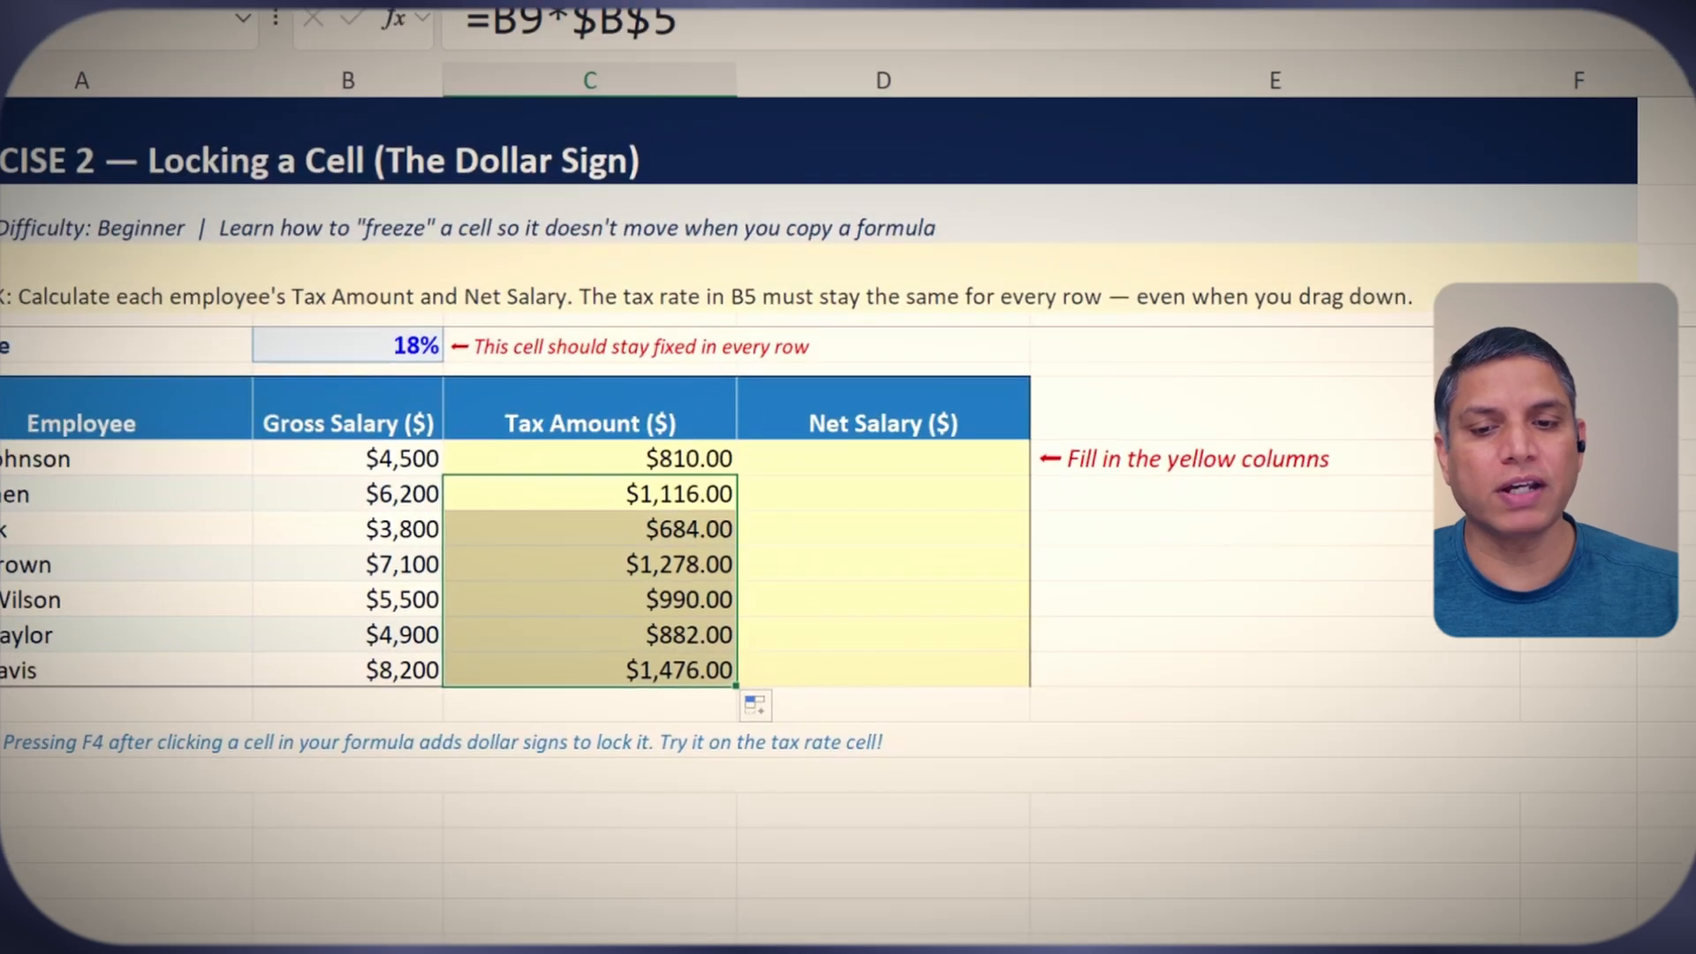
On the Relative_Reference sheet, examine the row references in the Total formulas in D7 and D8, leaving the formulas as they are.
click(217, 922)
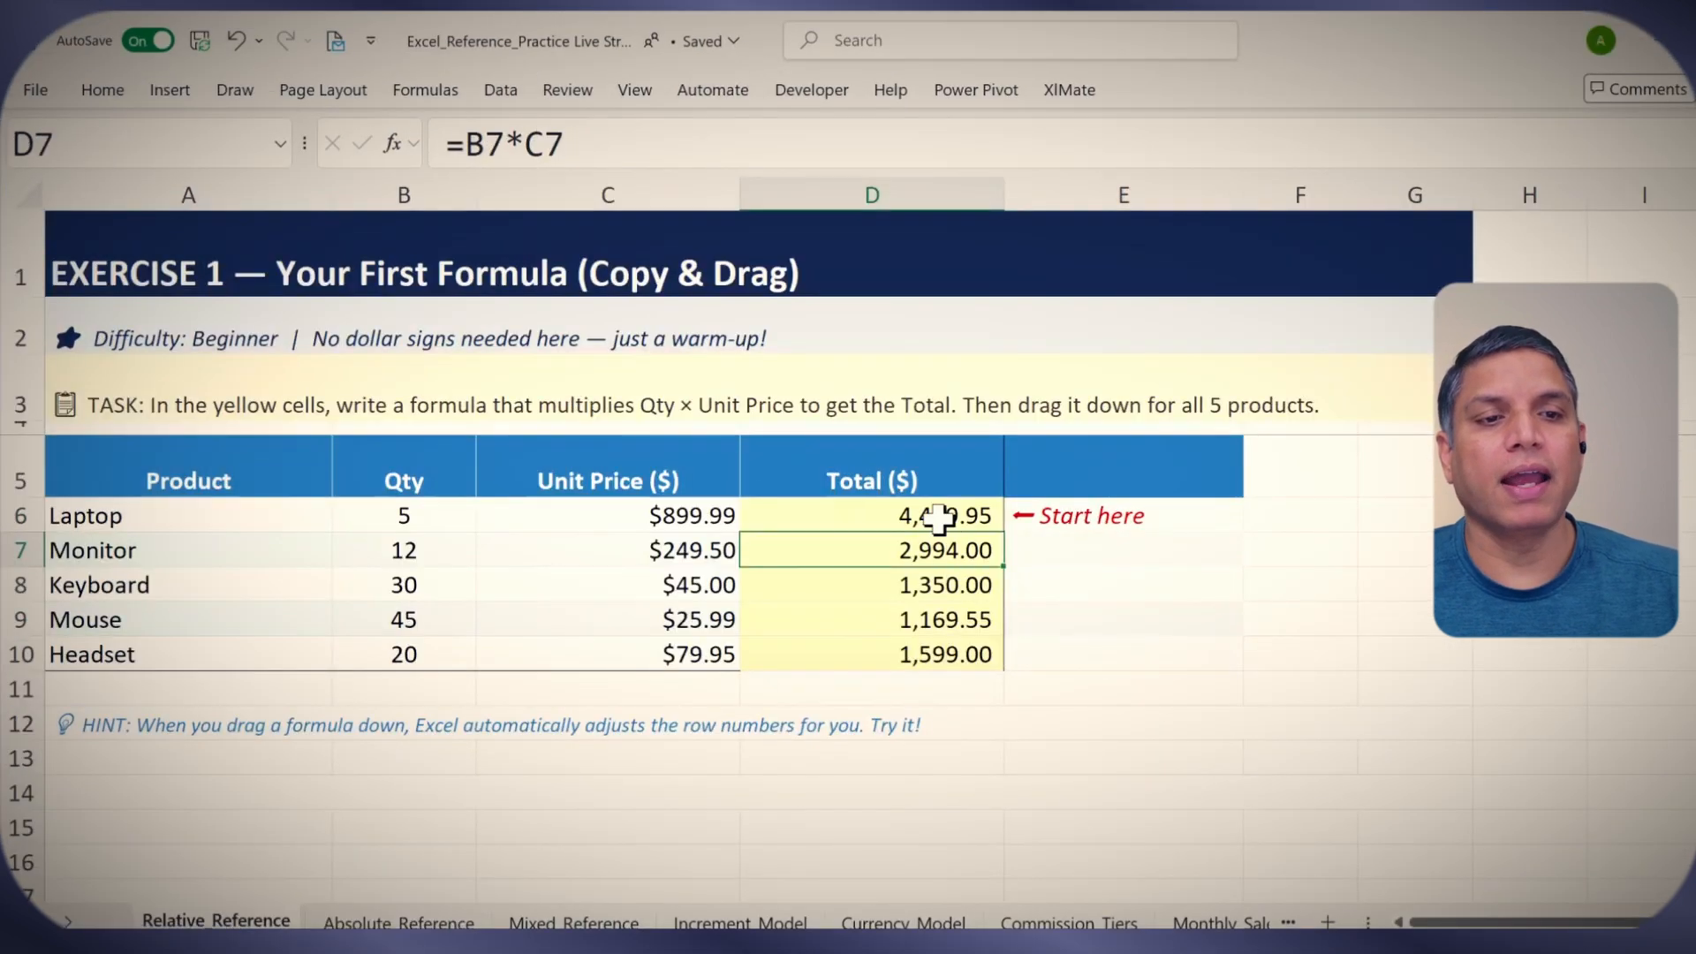
double_click(933, 549)
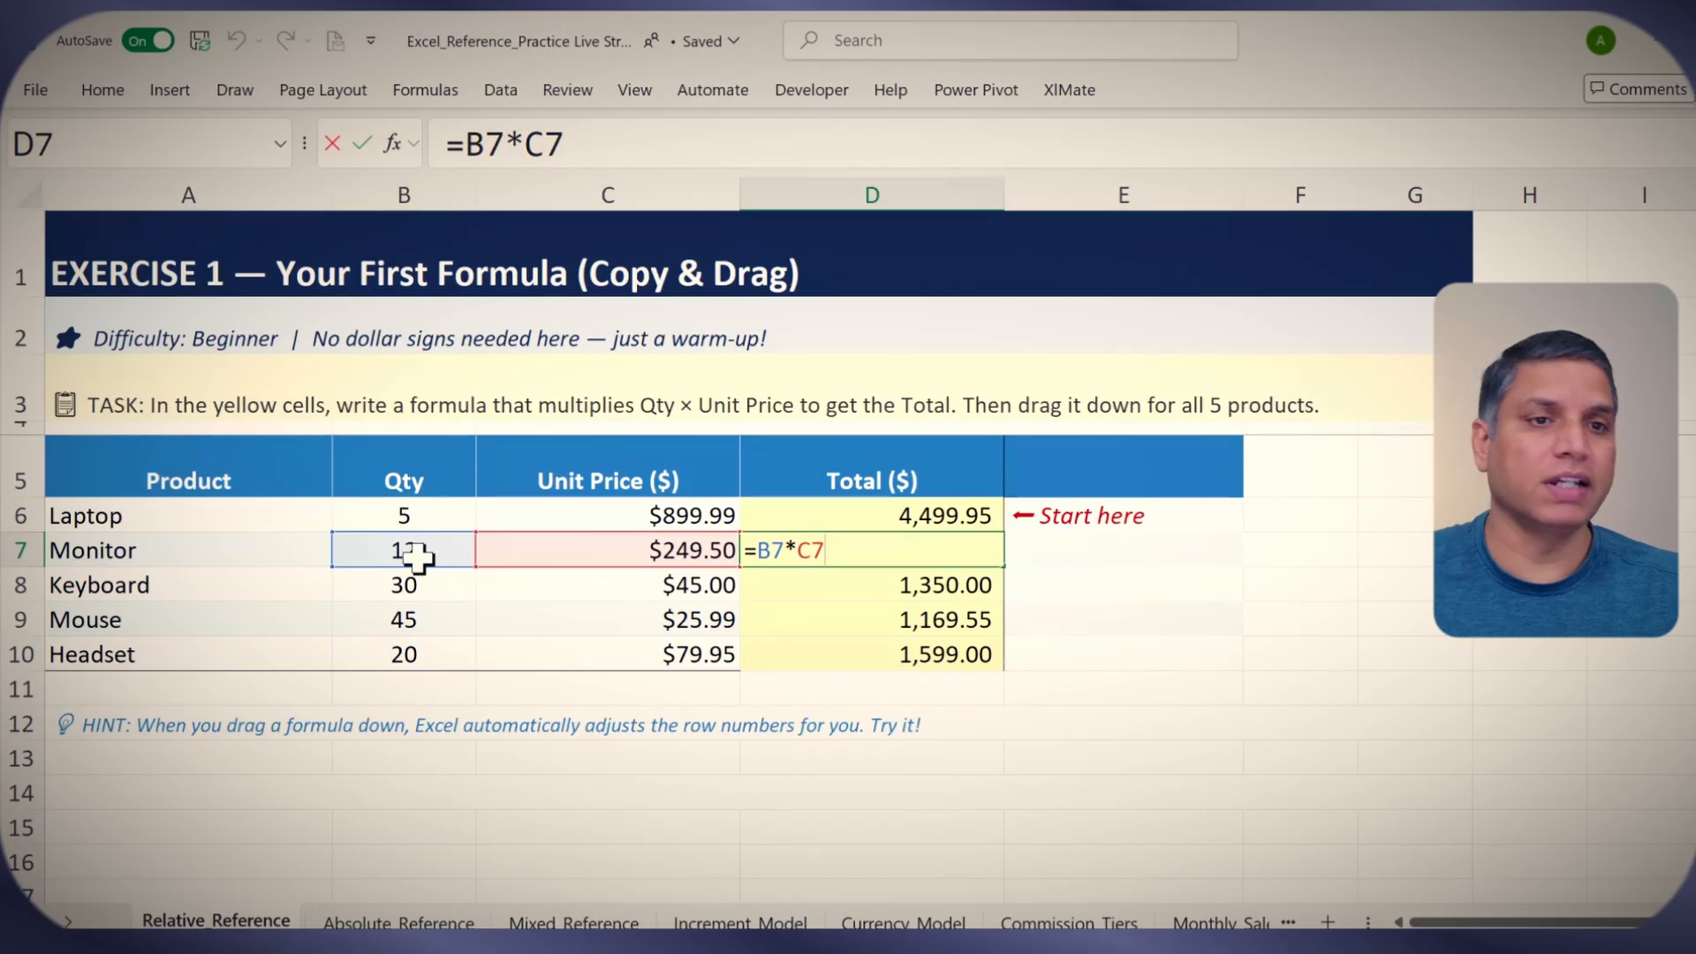
text(`)
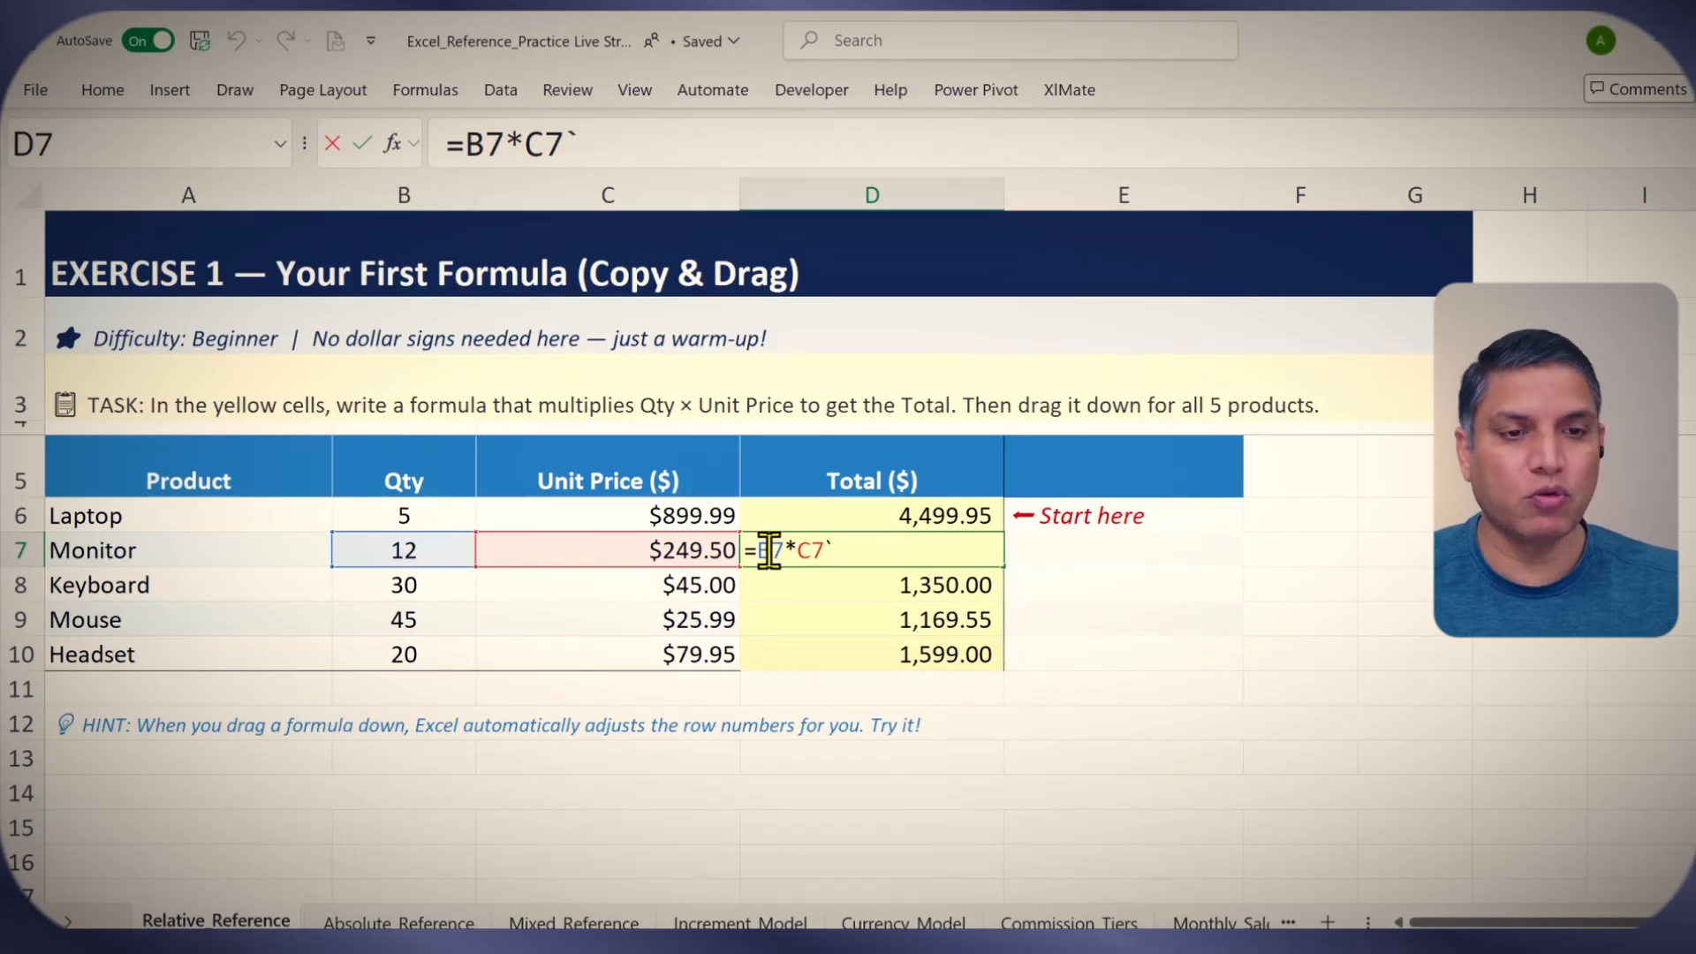
key(BackSpace)
key(ctrl+Return)
double_click(954, 583)
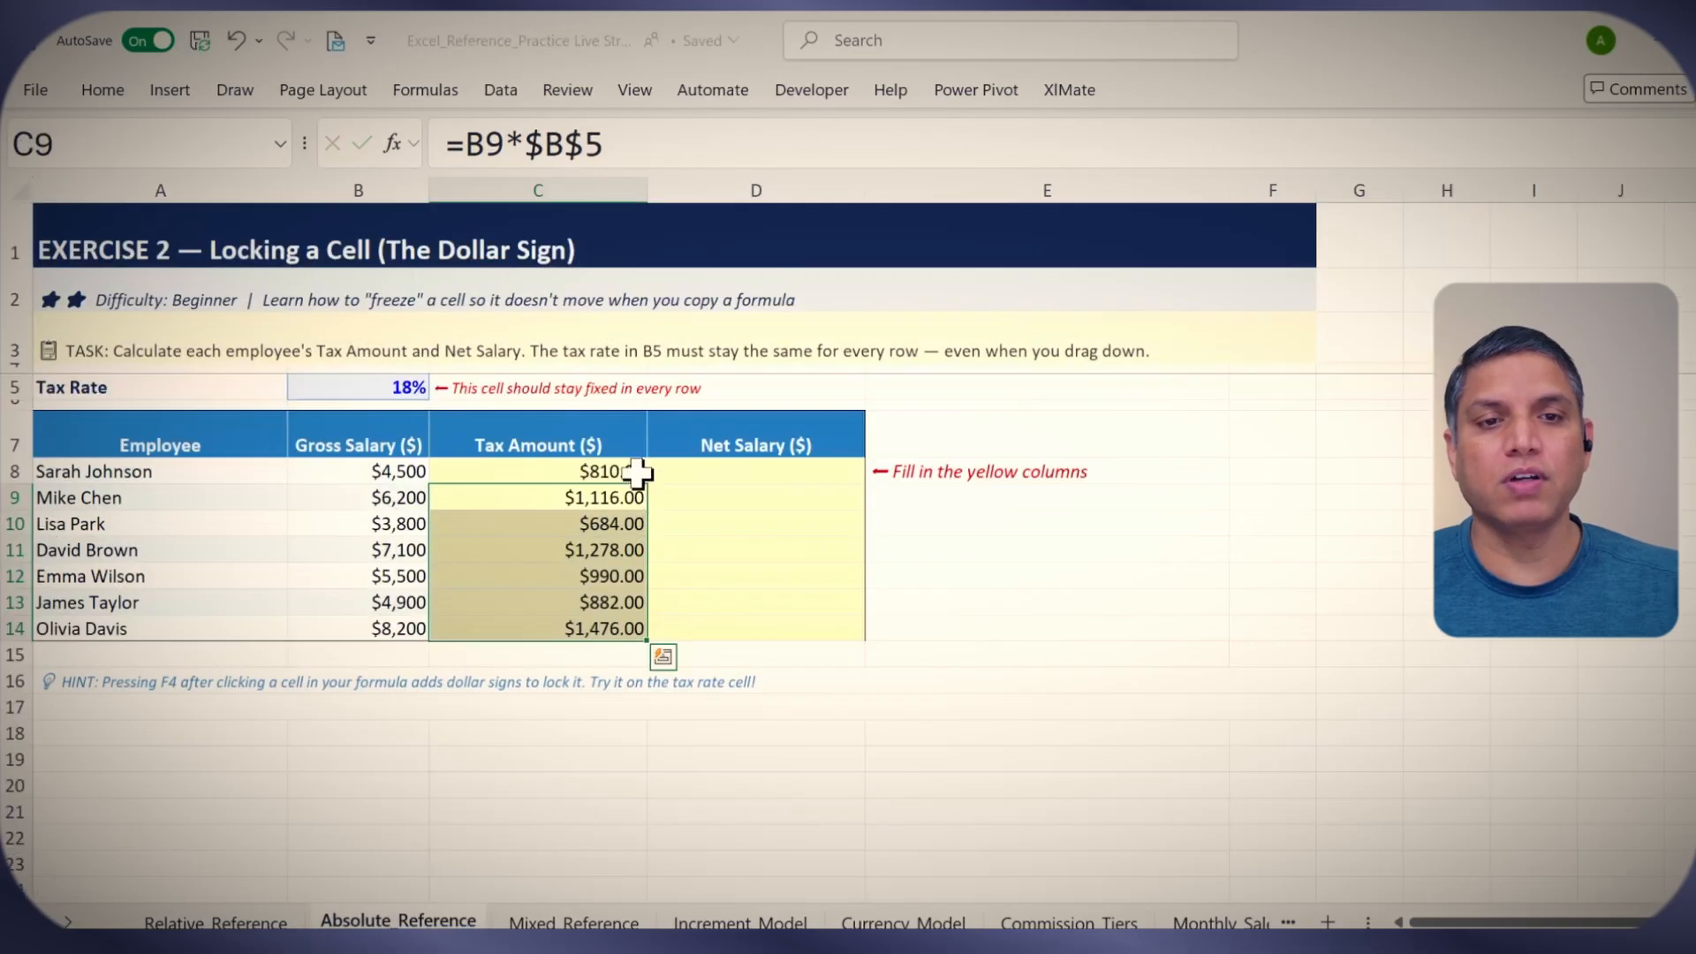
On the Absolute_Reference sheet, remove the dollar signs from the tax formula in C8, making it =B8*B5.
click(609, 468)
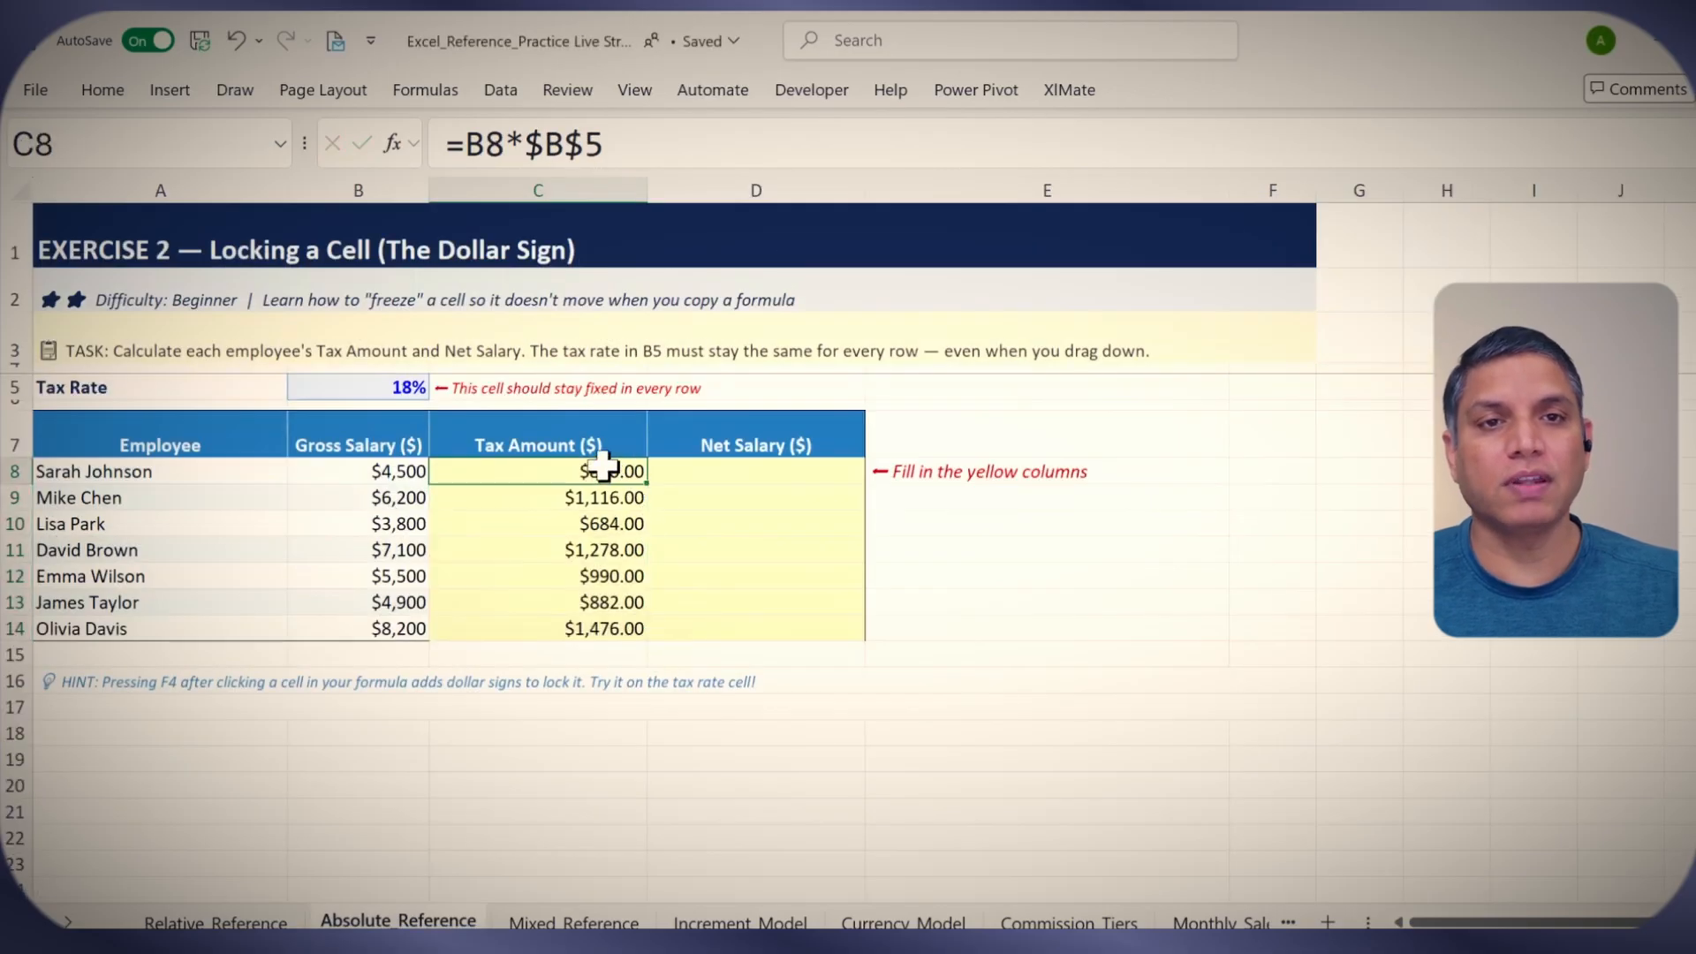
click(531, 142)
drag(531, 141, 544, 143)
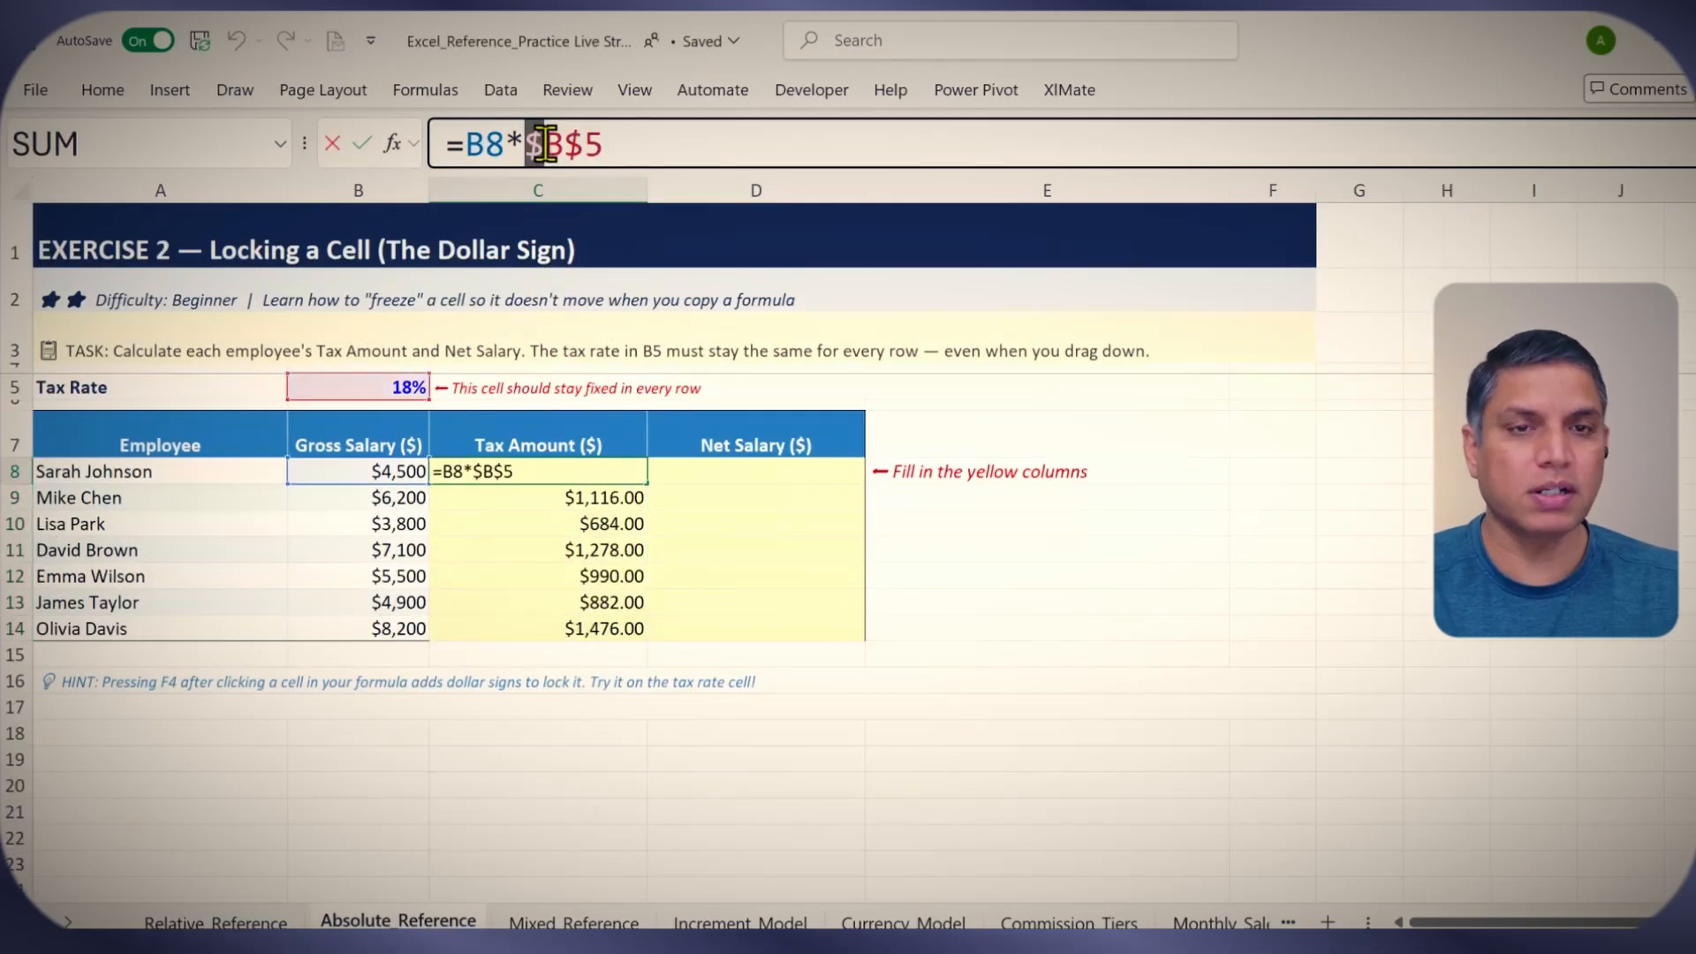
key(Delete)
key(Delete)
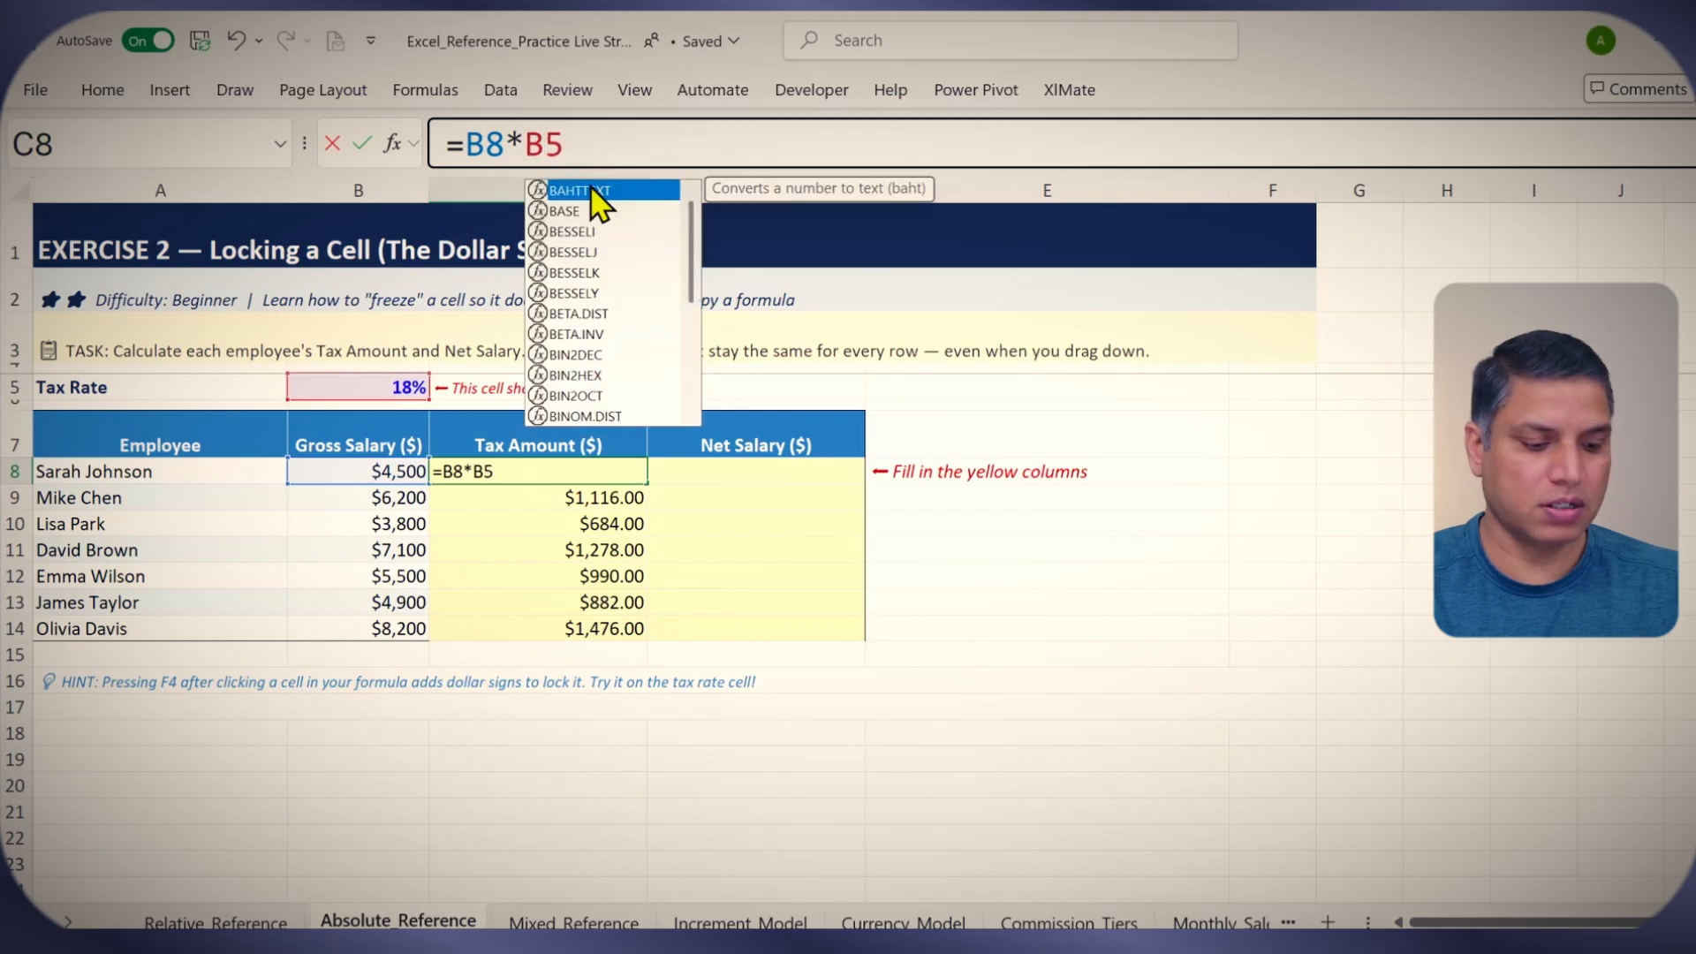
key(Return)
Copy the unlocked tax formula from C8 down to C10, inspecting the cells referenced in C8 and C10.
click(623, 469)
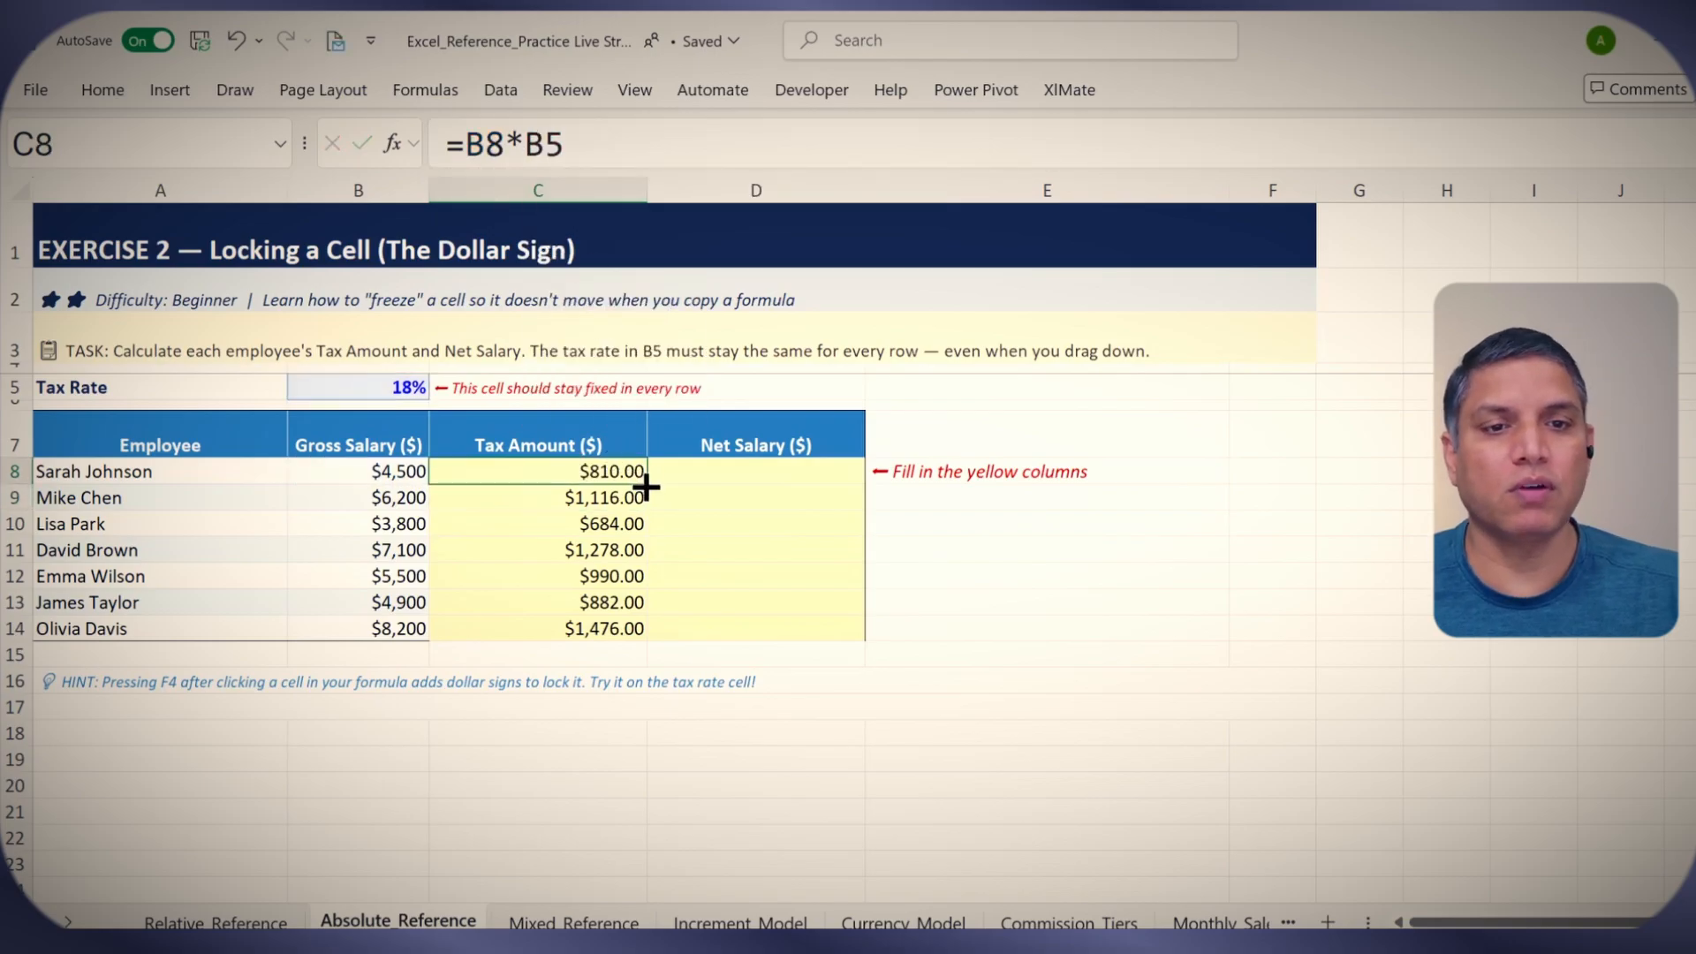
drag(647, 484, 652, 503)
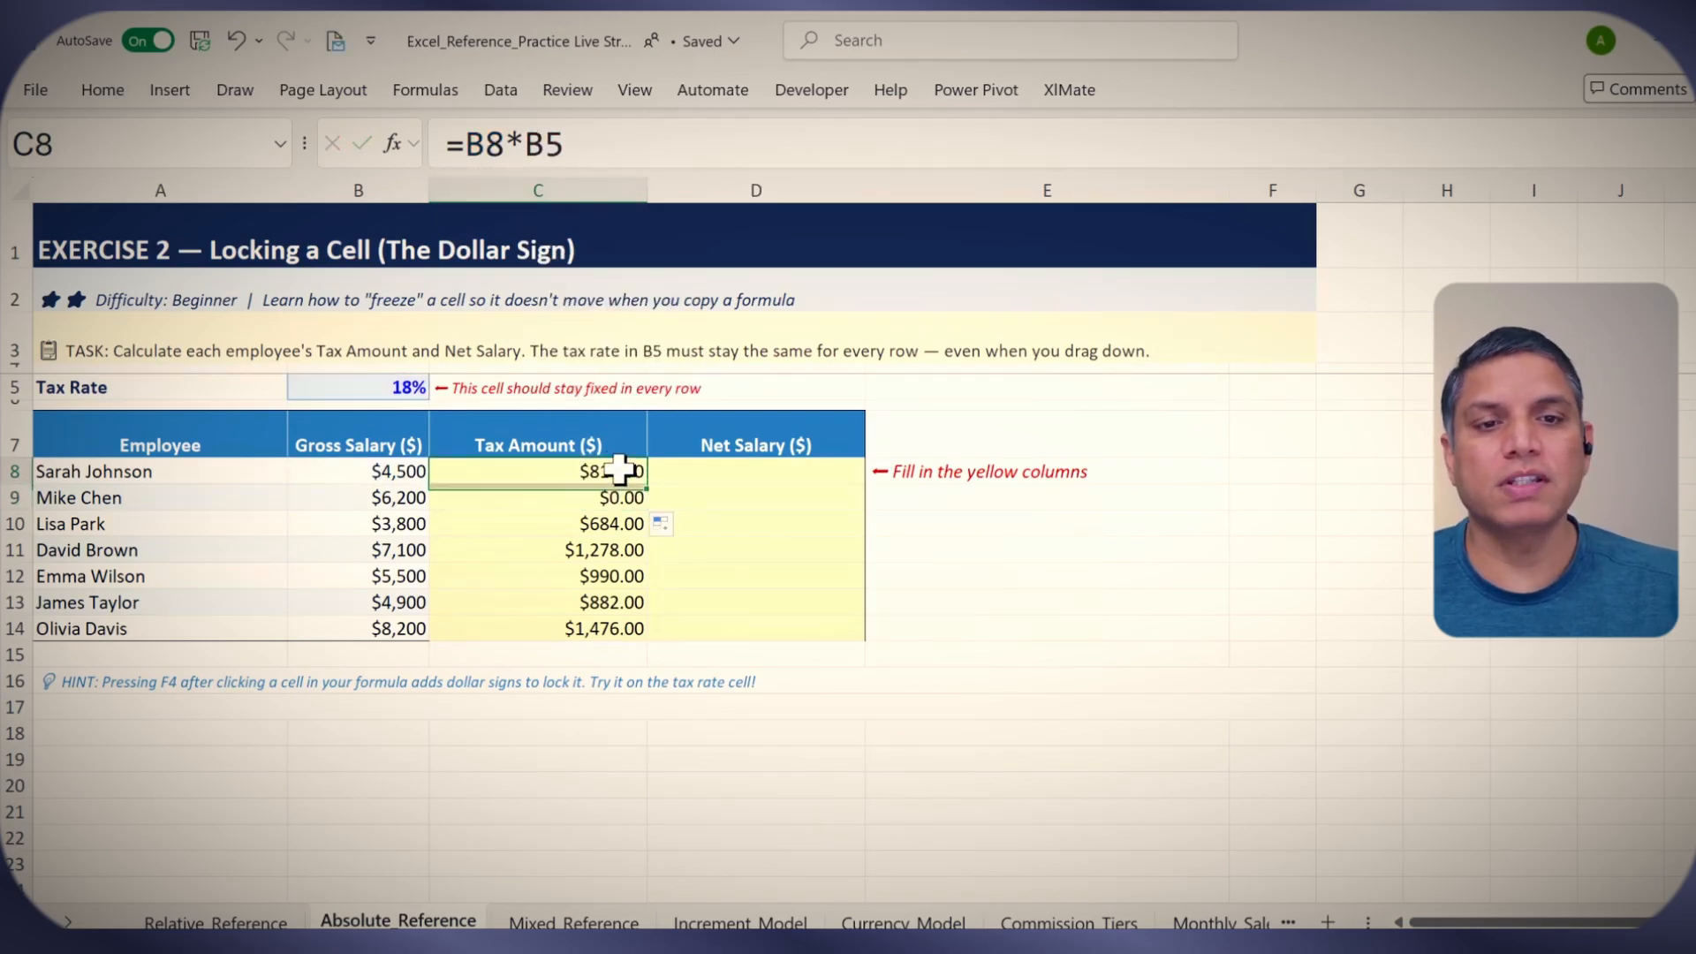
double_click(621, 469)
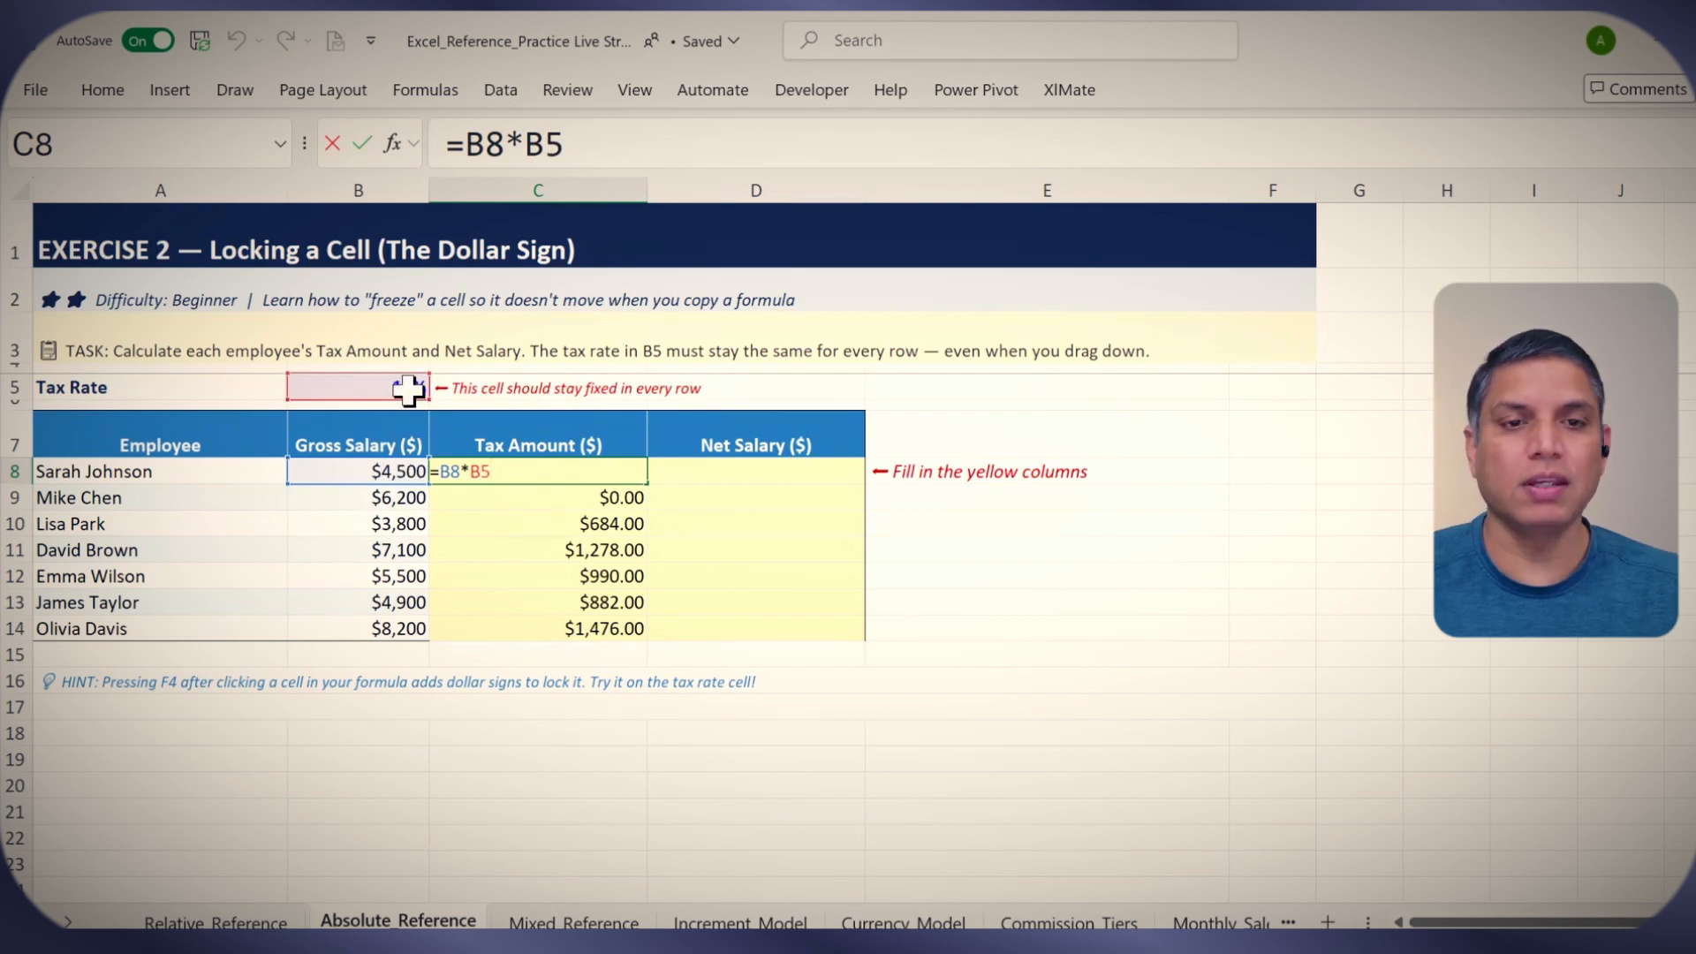
key(ctrl+Return)
drag(647, 488, 650, 530)
double_click(618, 523)
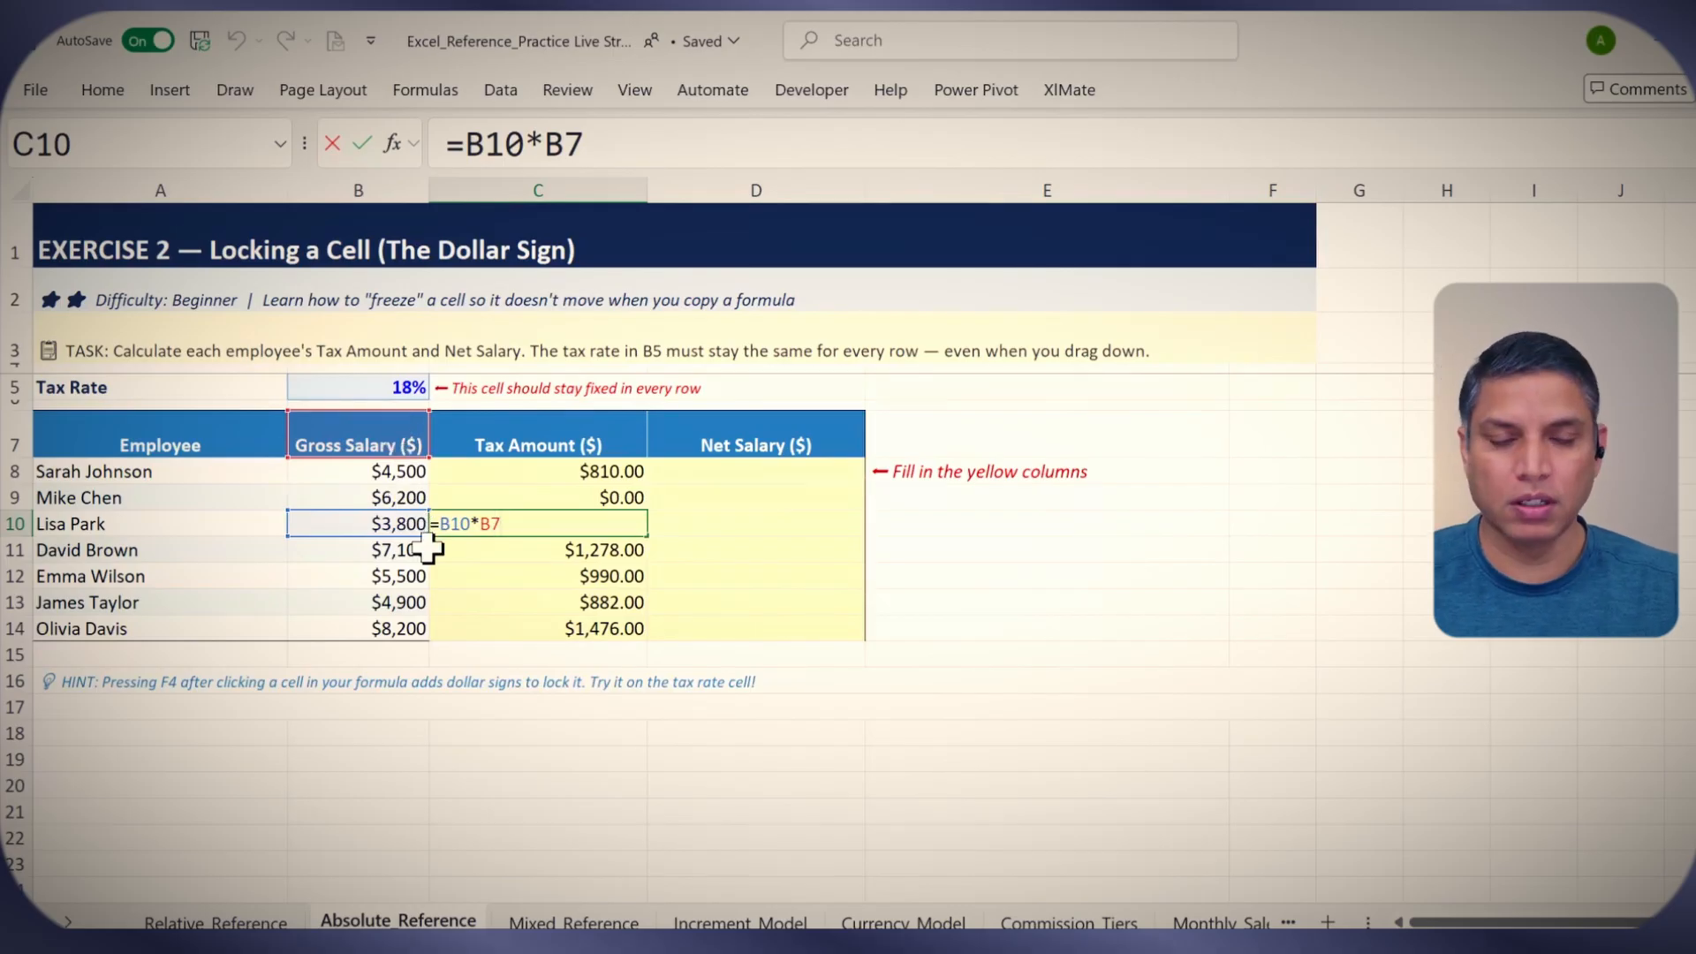
key(ctrl+Return)
Convert the tax rate reference B5 in C8 back to an absolute reference, making the formula =B8*$B$5.
click(568, 475)
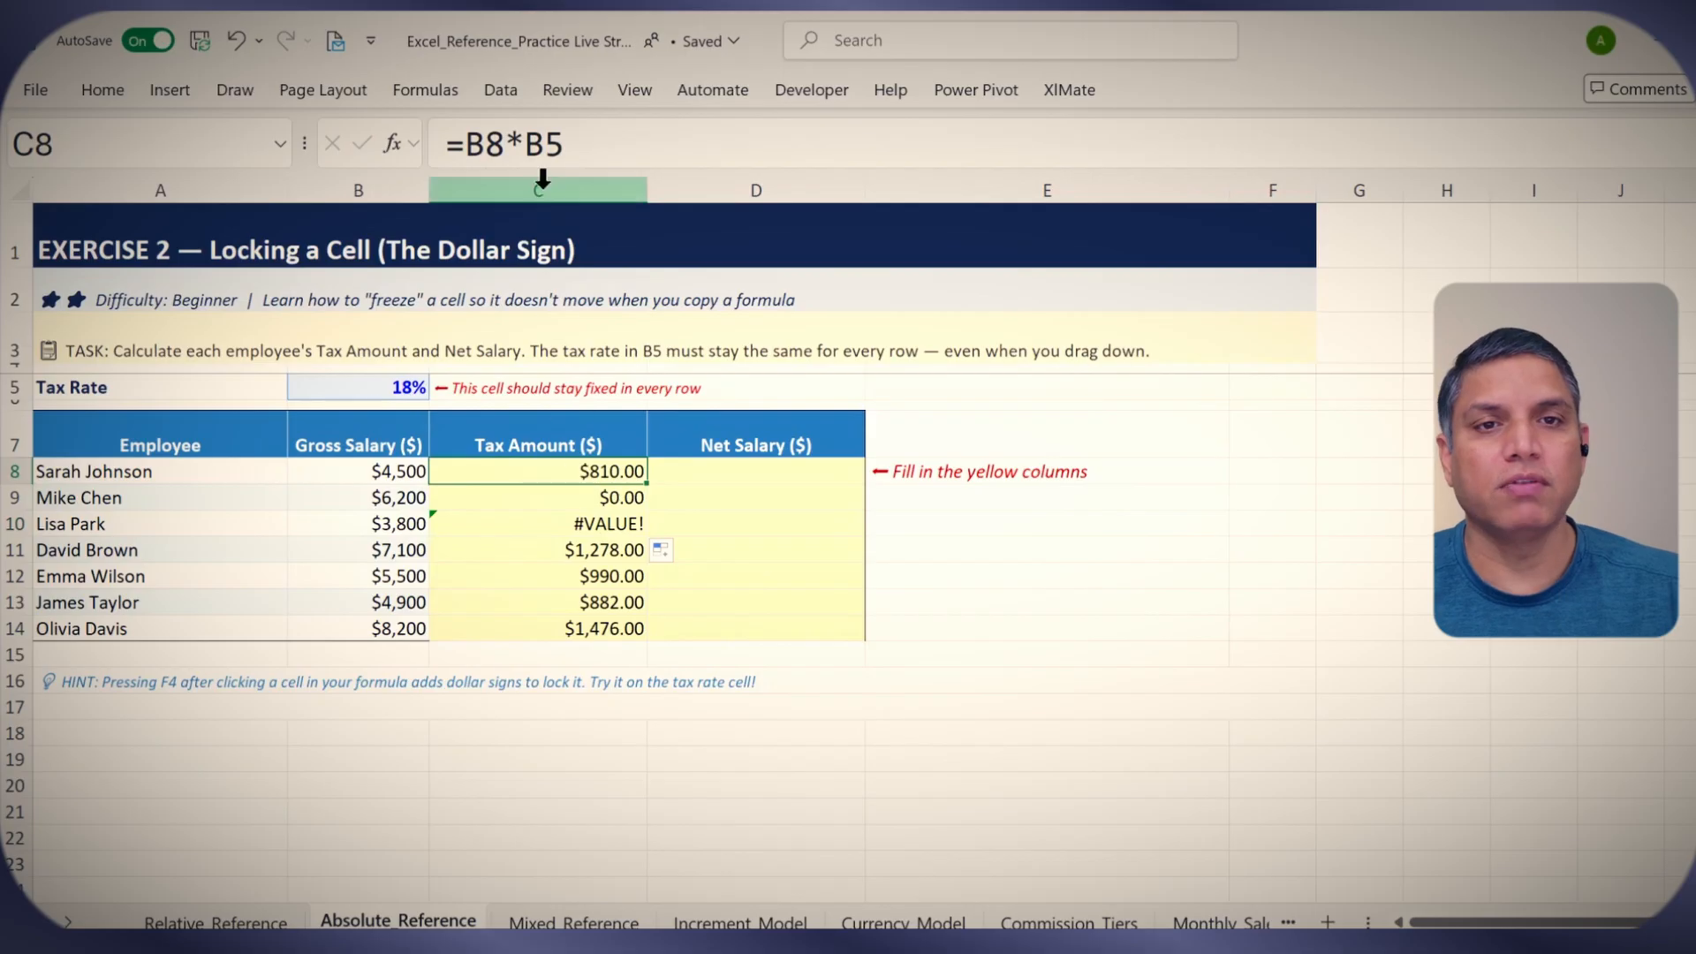
double_click(543, 144)
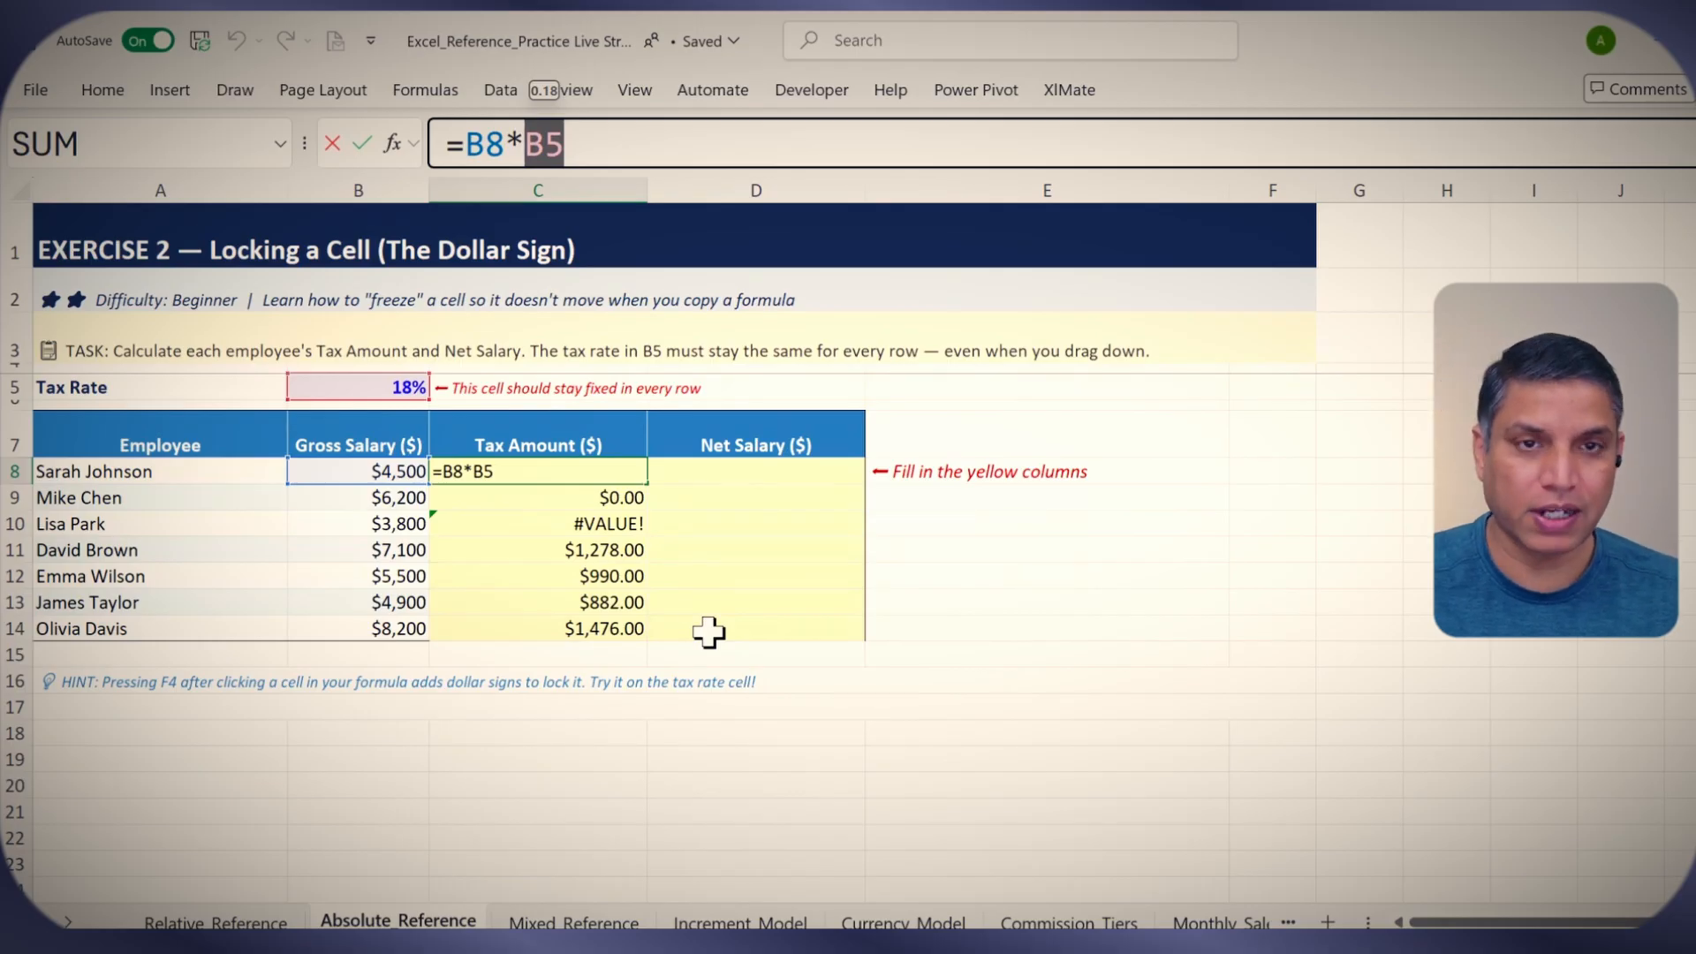
key(F4)
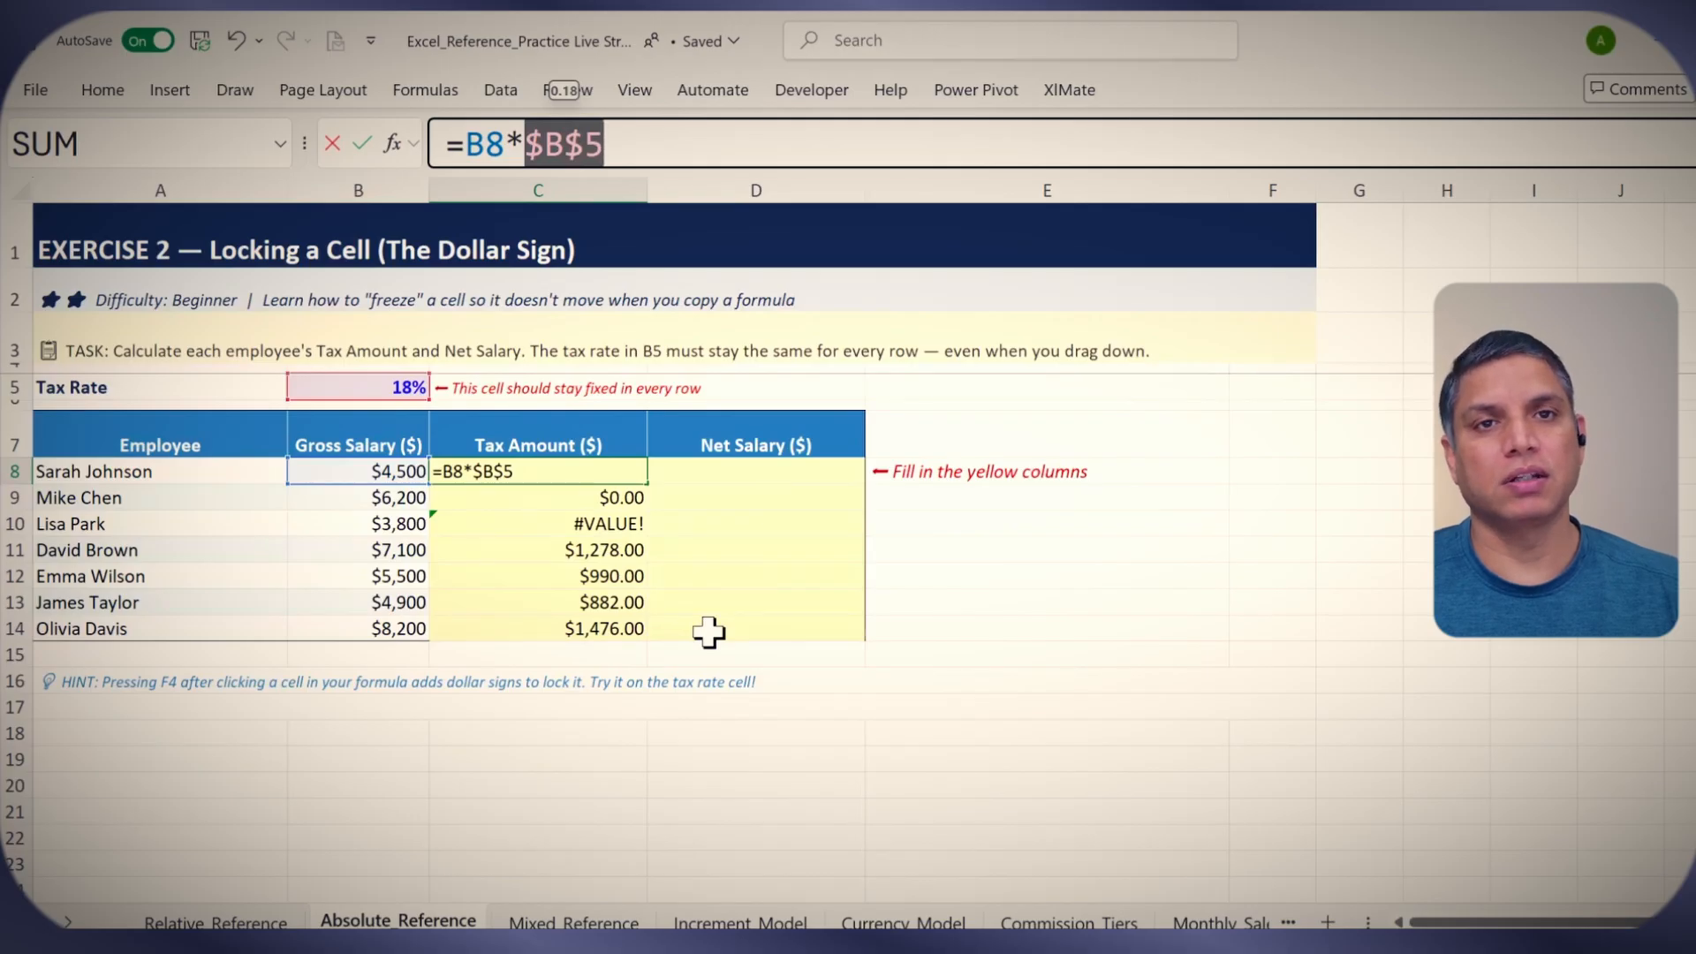
key(Return)
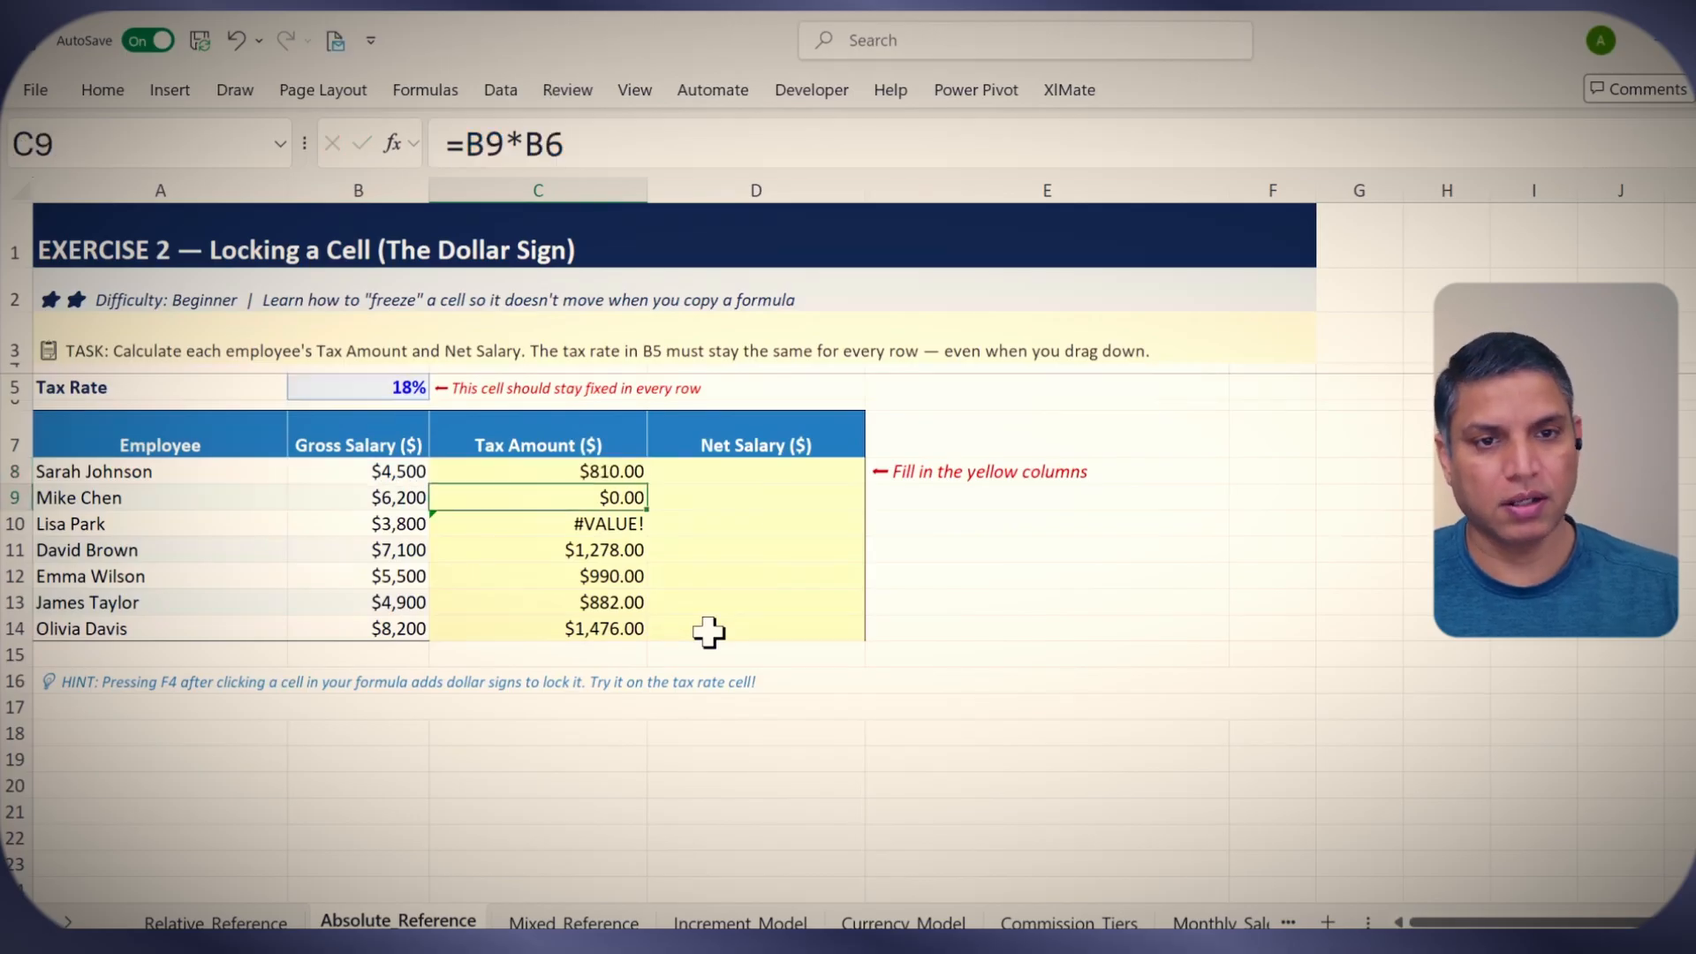
Fill the locked tax formula from C8 down to the last employee in C14.
click(609, 468)
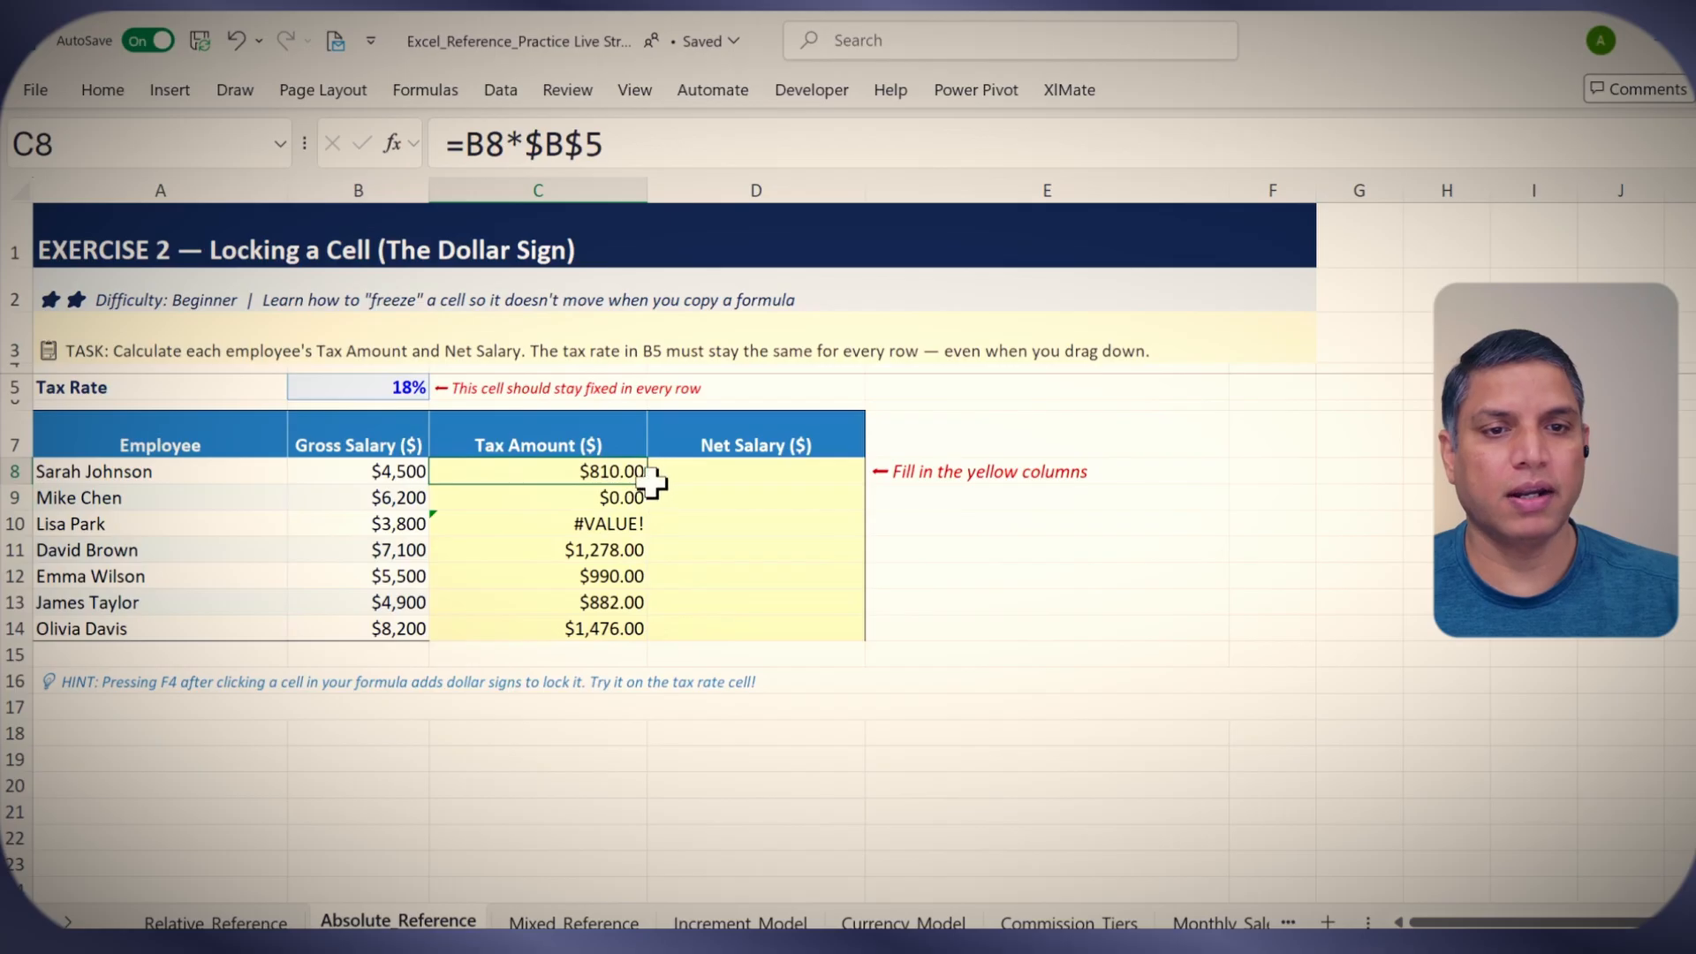
double_click(653, 483)
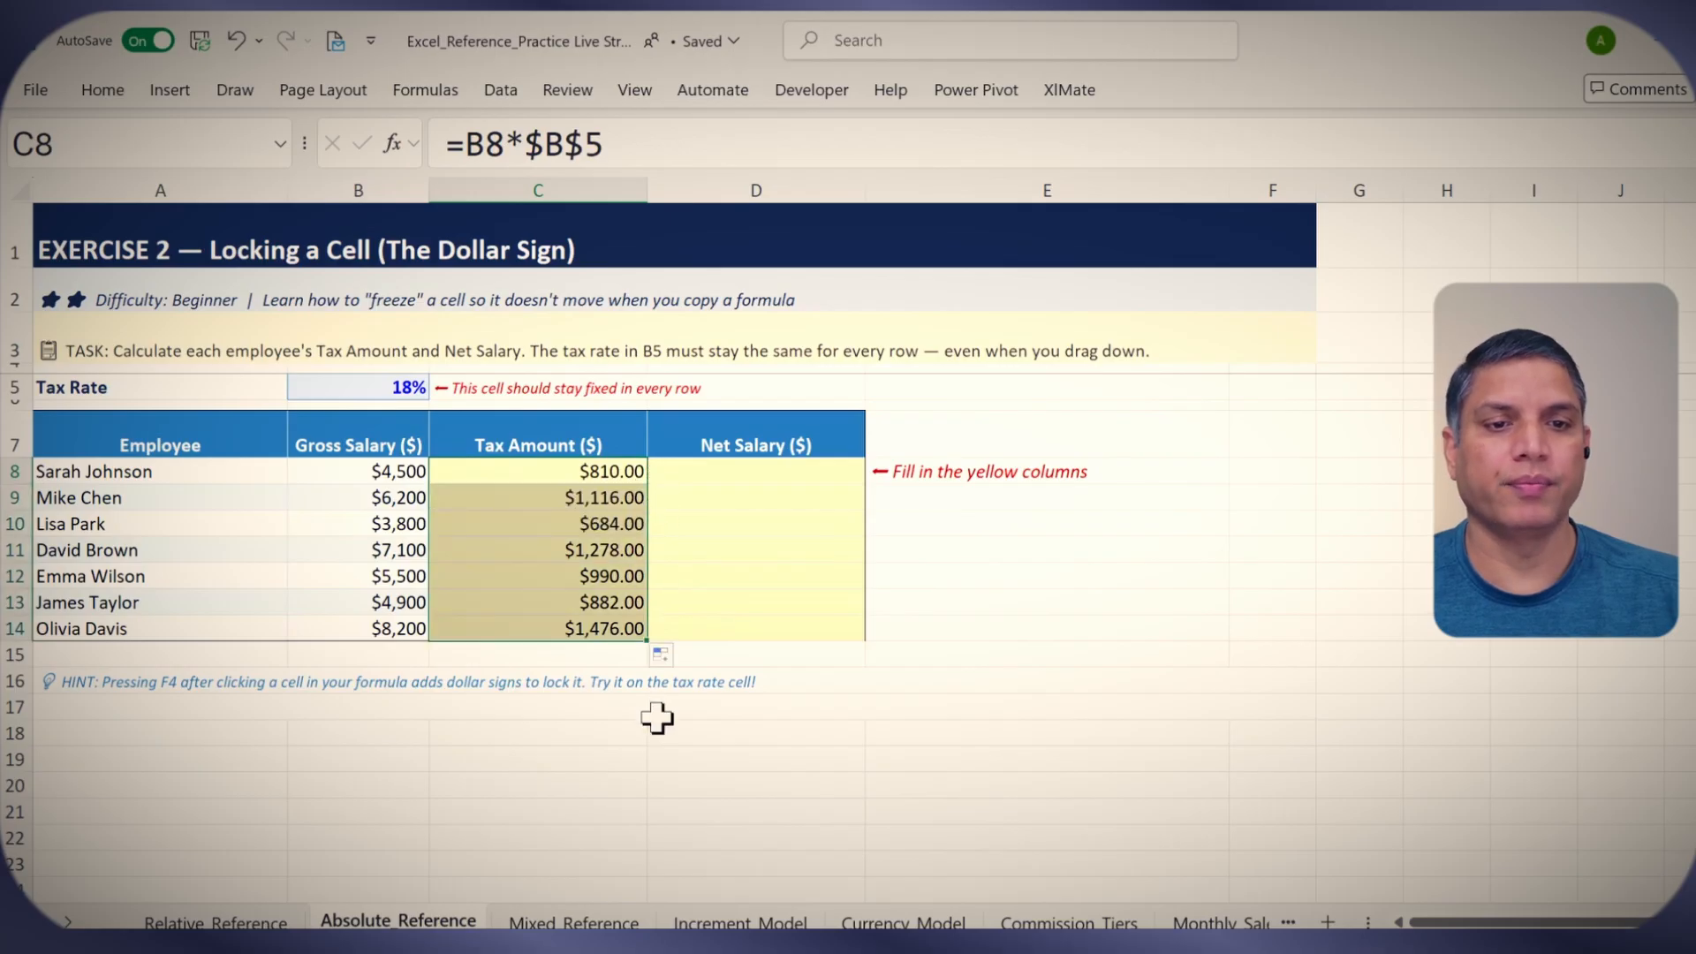
click(616, 469)
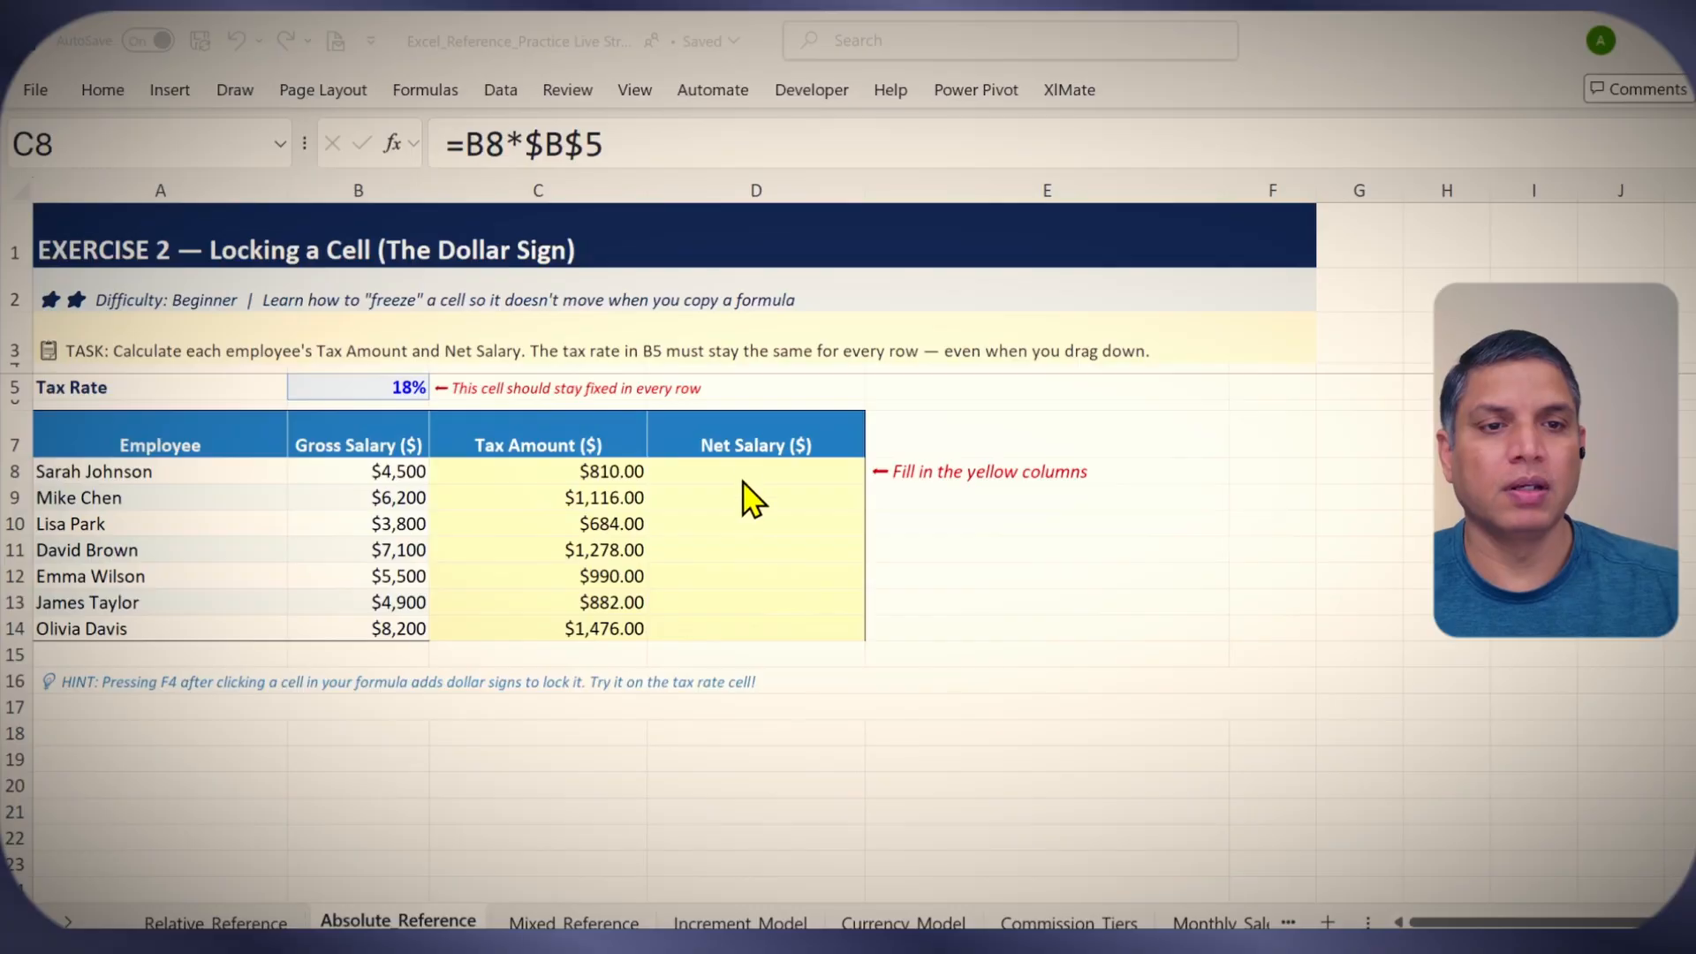
Calculate the first employee's net salary in D8 with the formula =B8-C8.
click(754, 482)
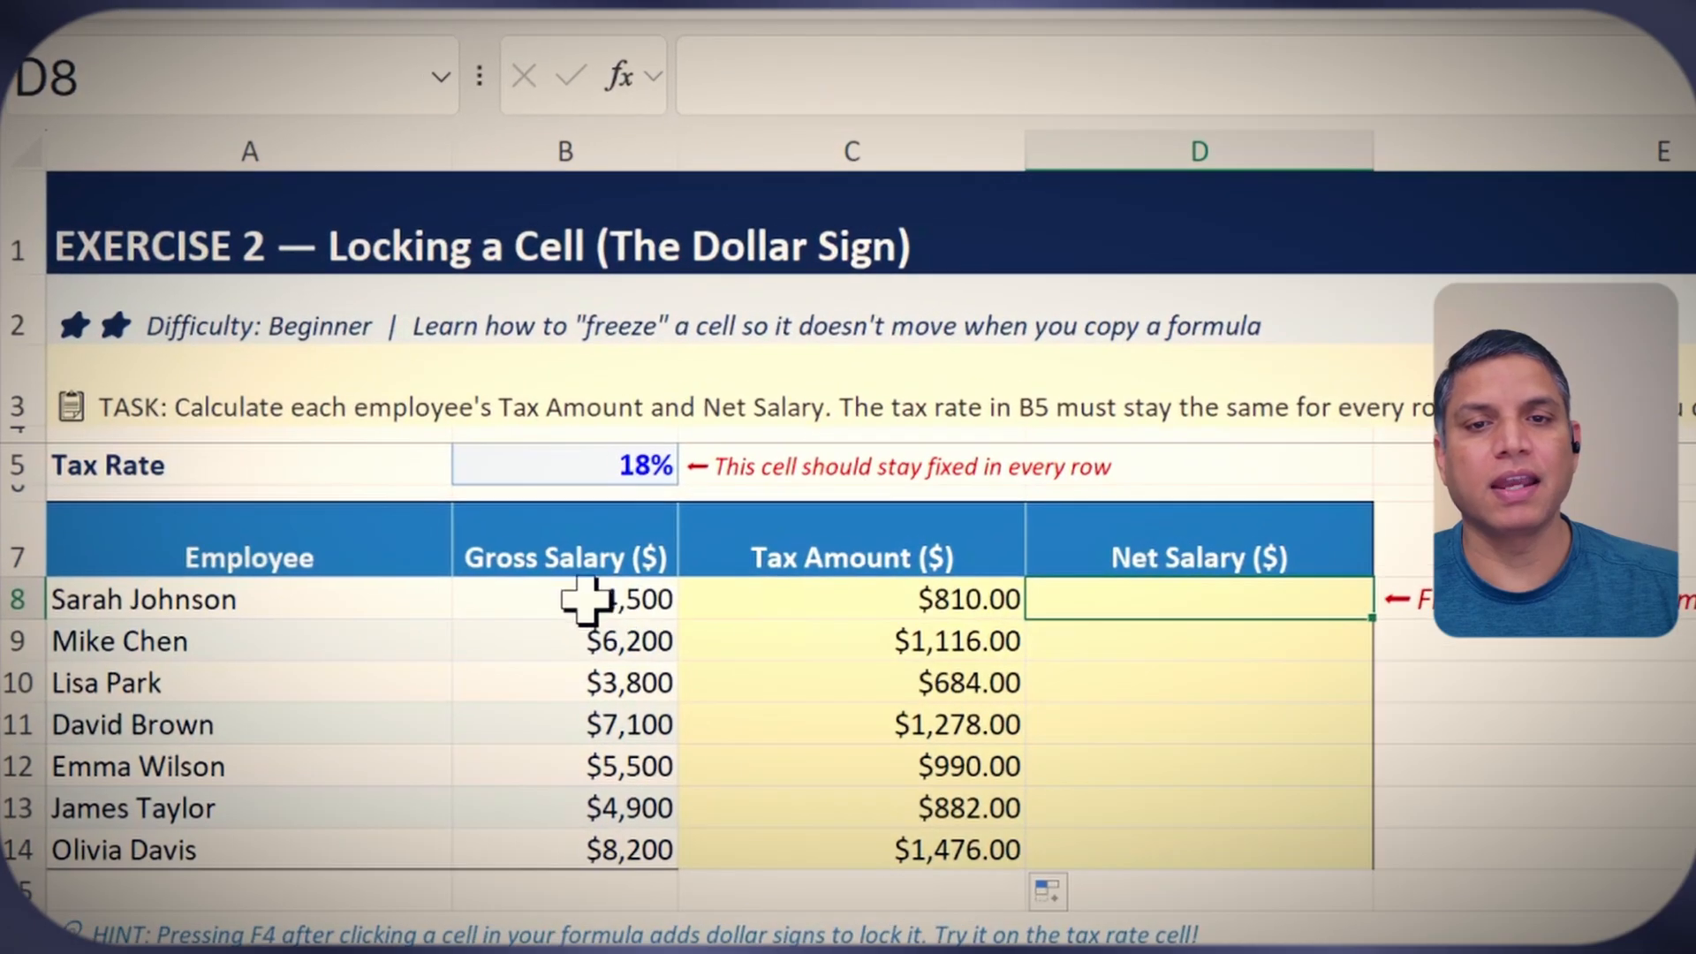
click(472, 531)
click(716, 523)
click(1215, 594)
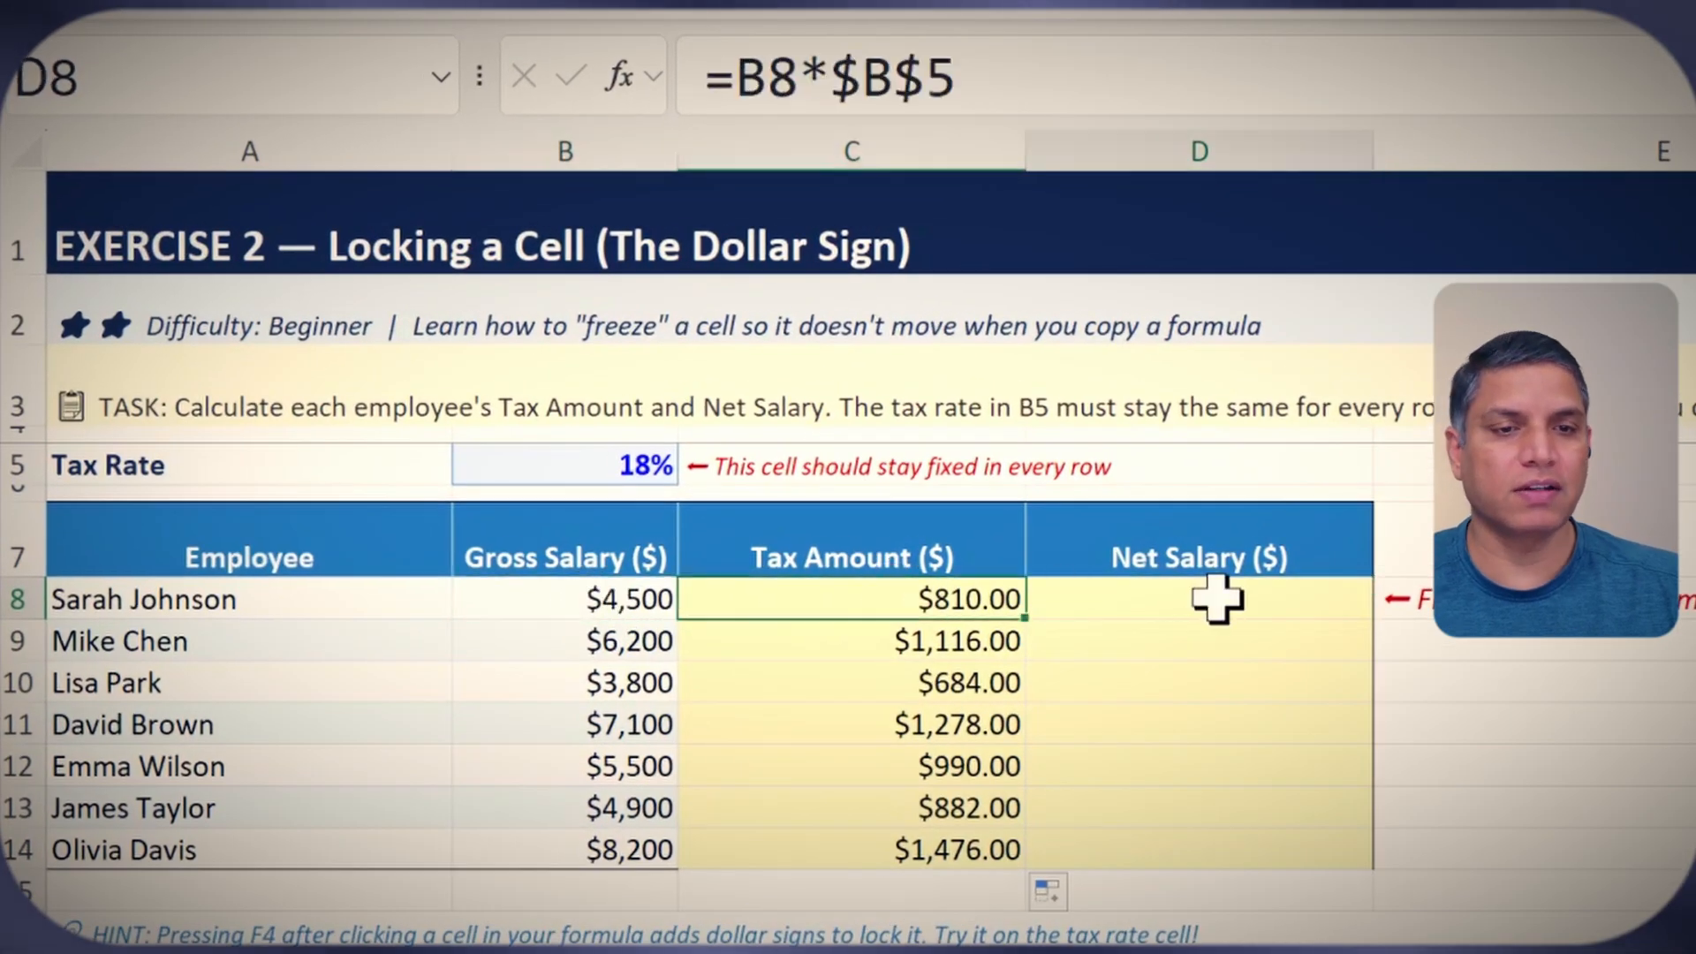
text(=)
click(610, 594)
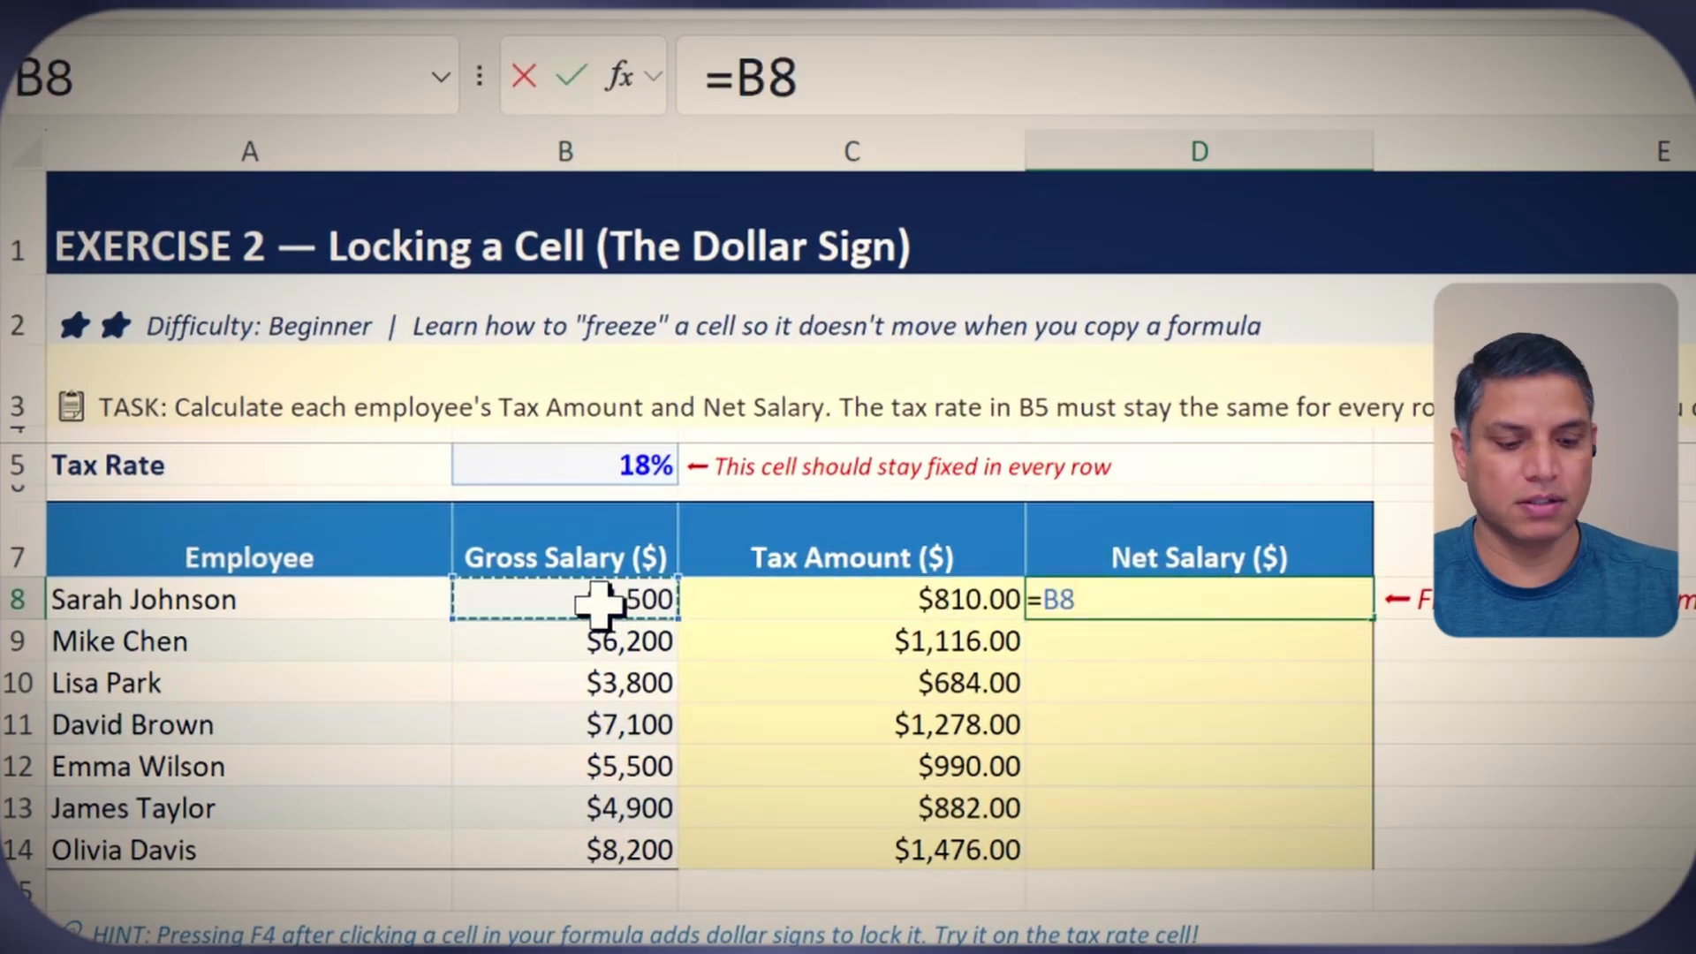
text(-)
click(827, 600)
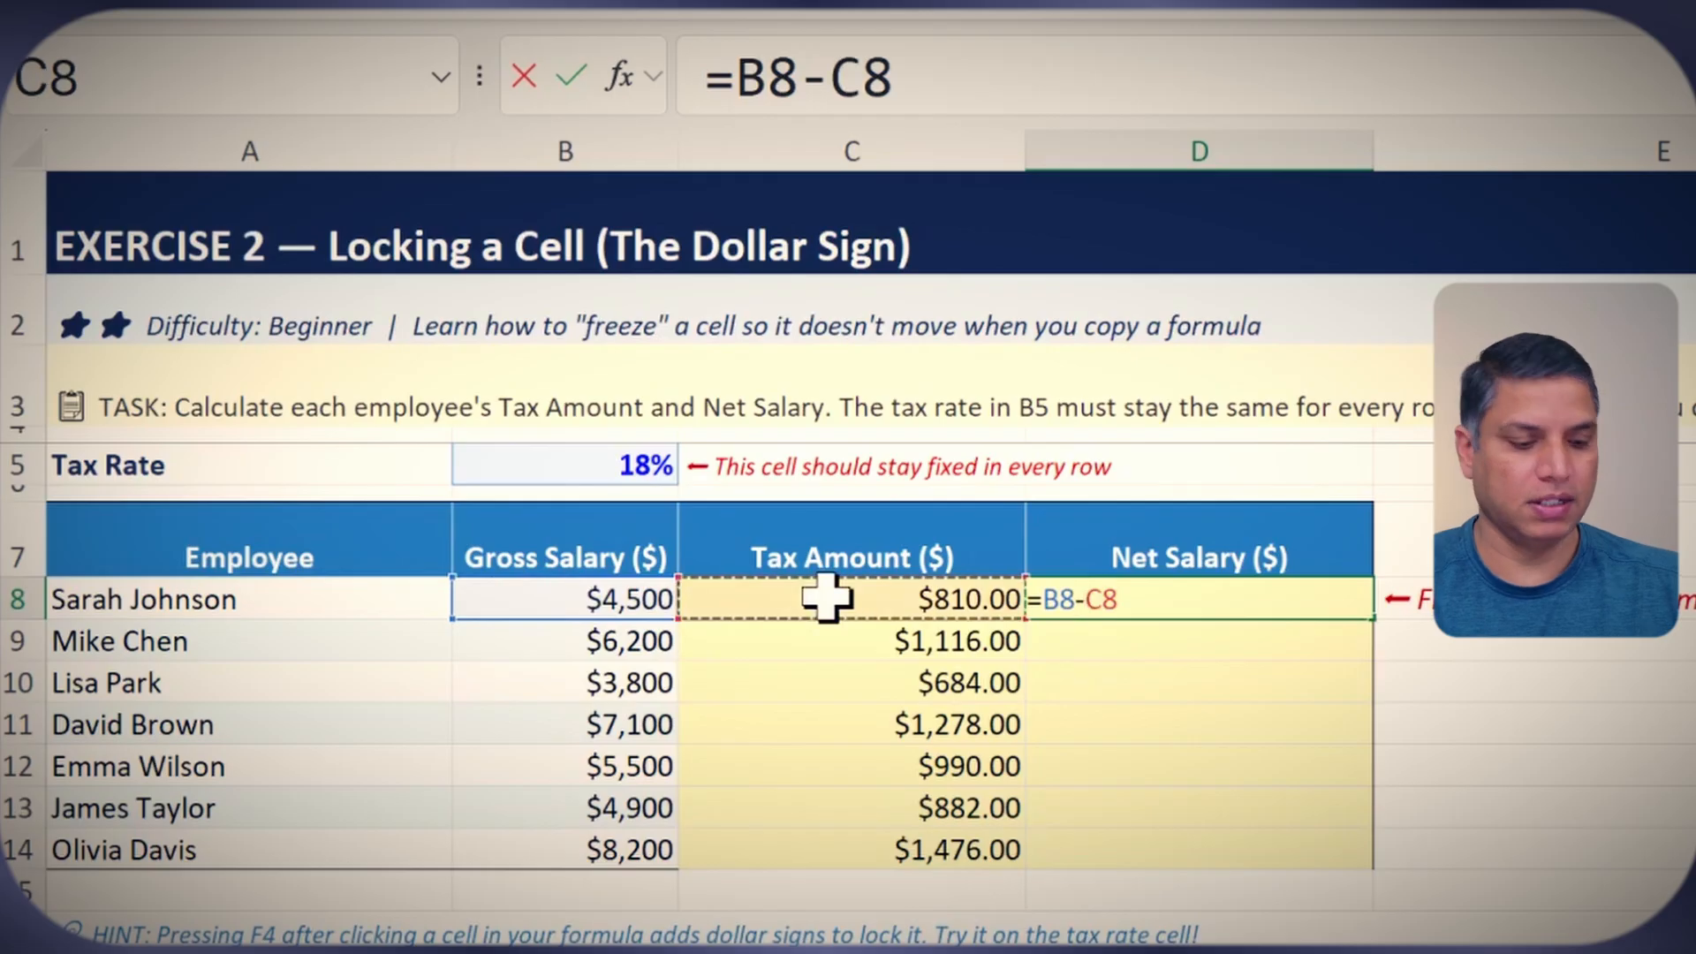
key(Return)
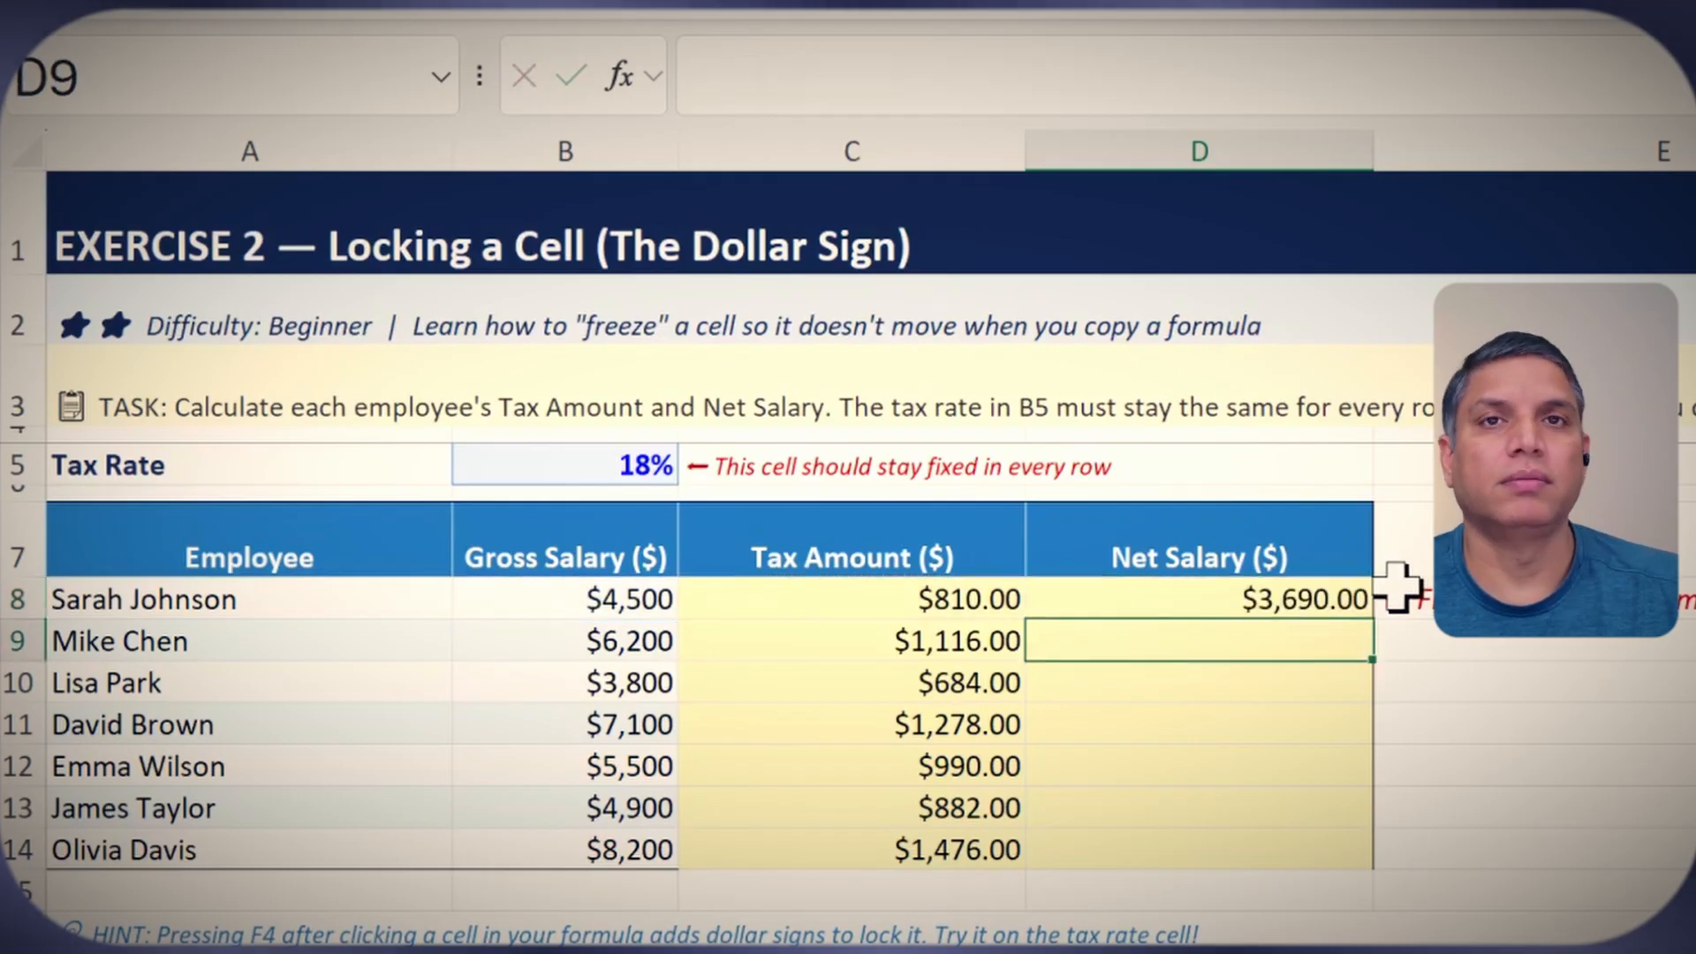
Fill the net salary formula from D8 down to the last employee in D14 and review the Net Salary column.
click(1332, 599)
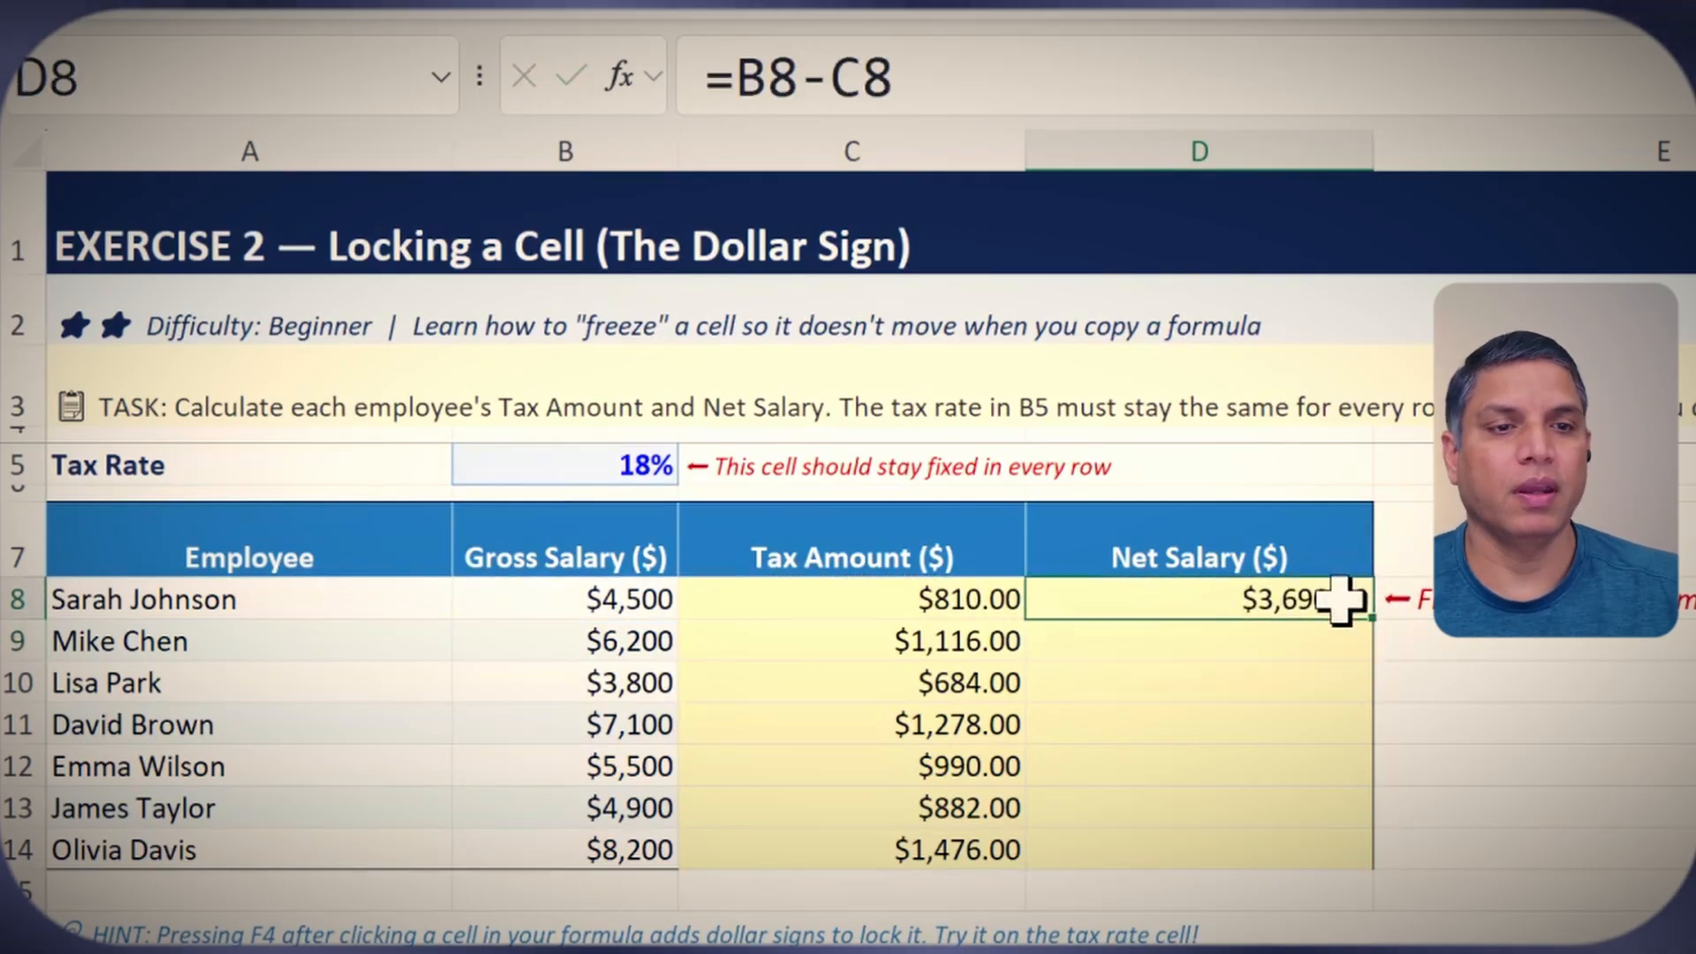
double_click(1377, 619)
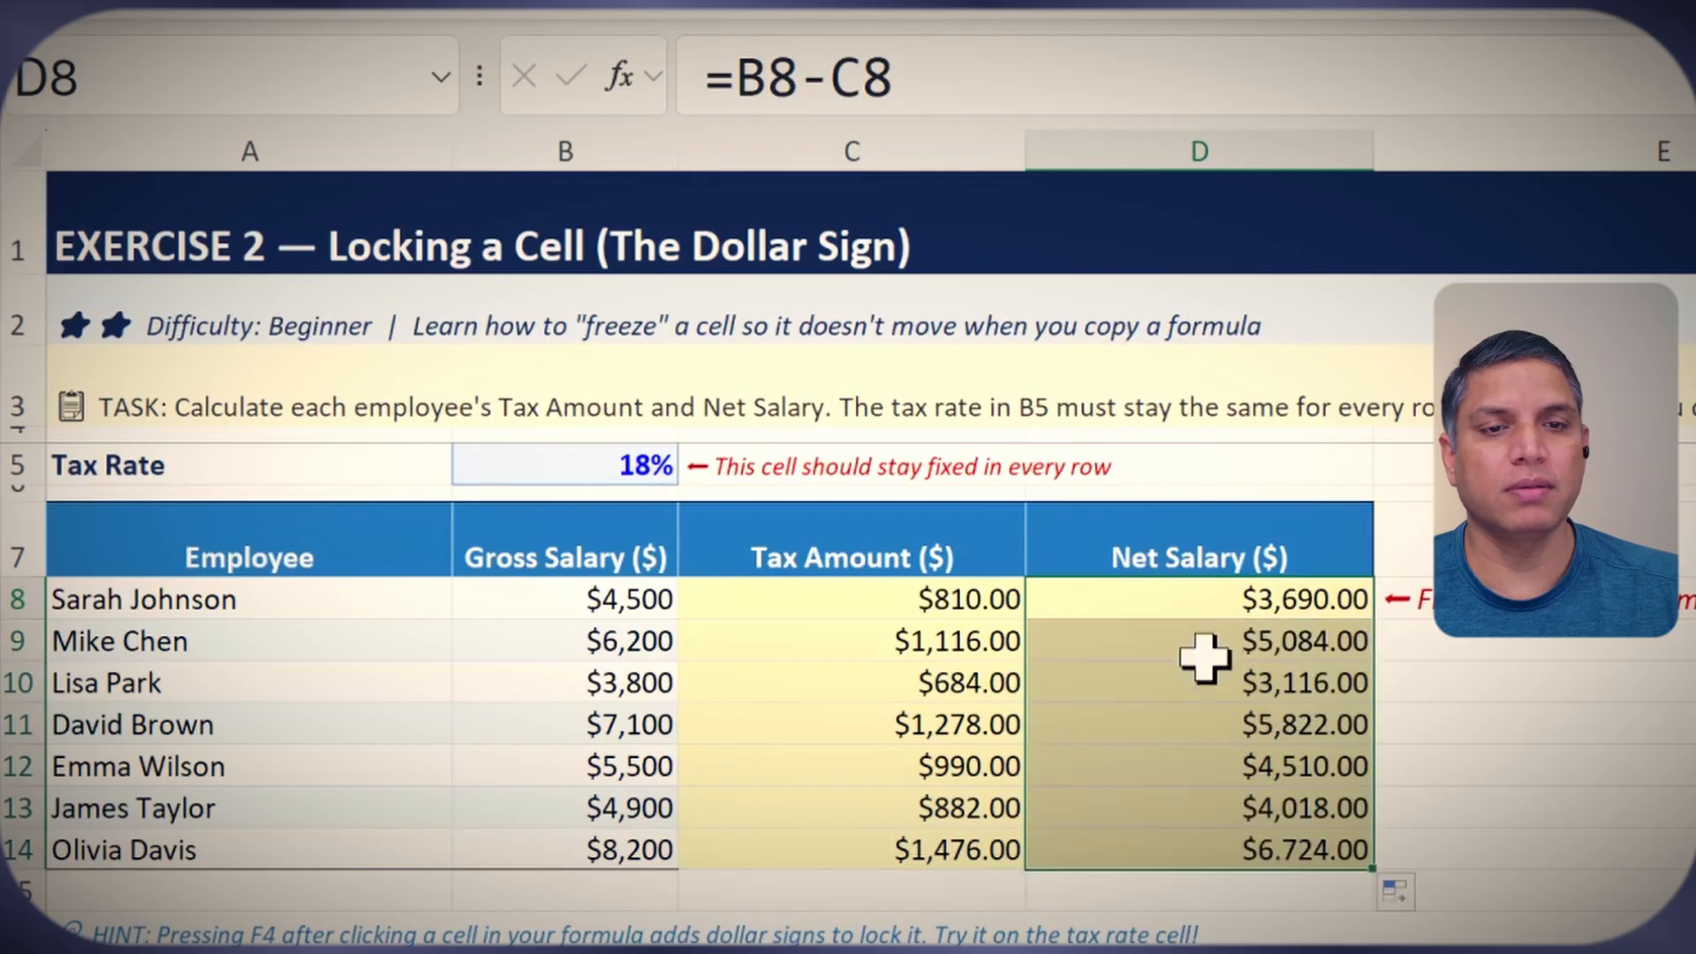
drag(934, 598, 592, 609)
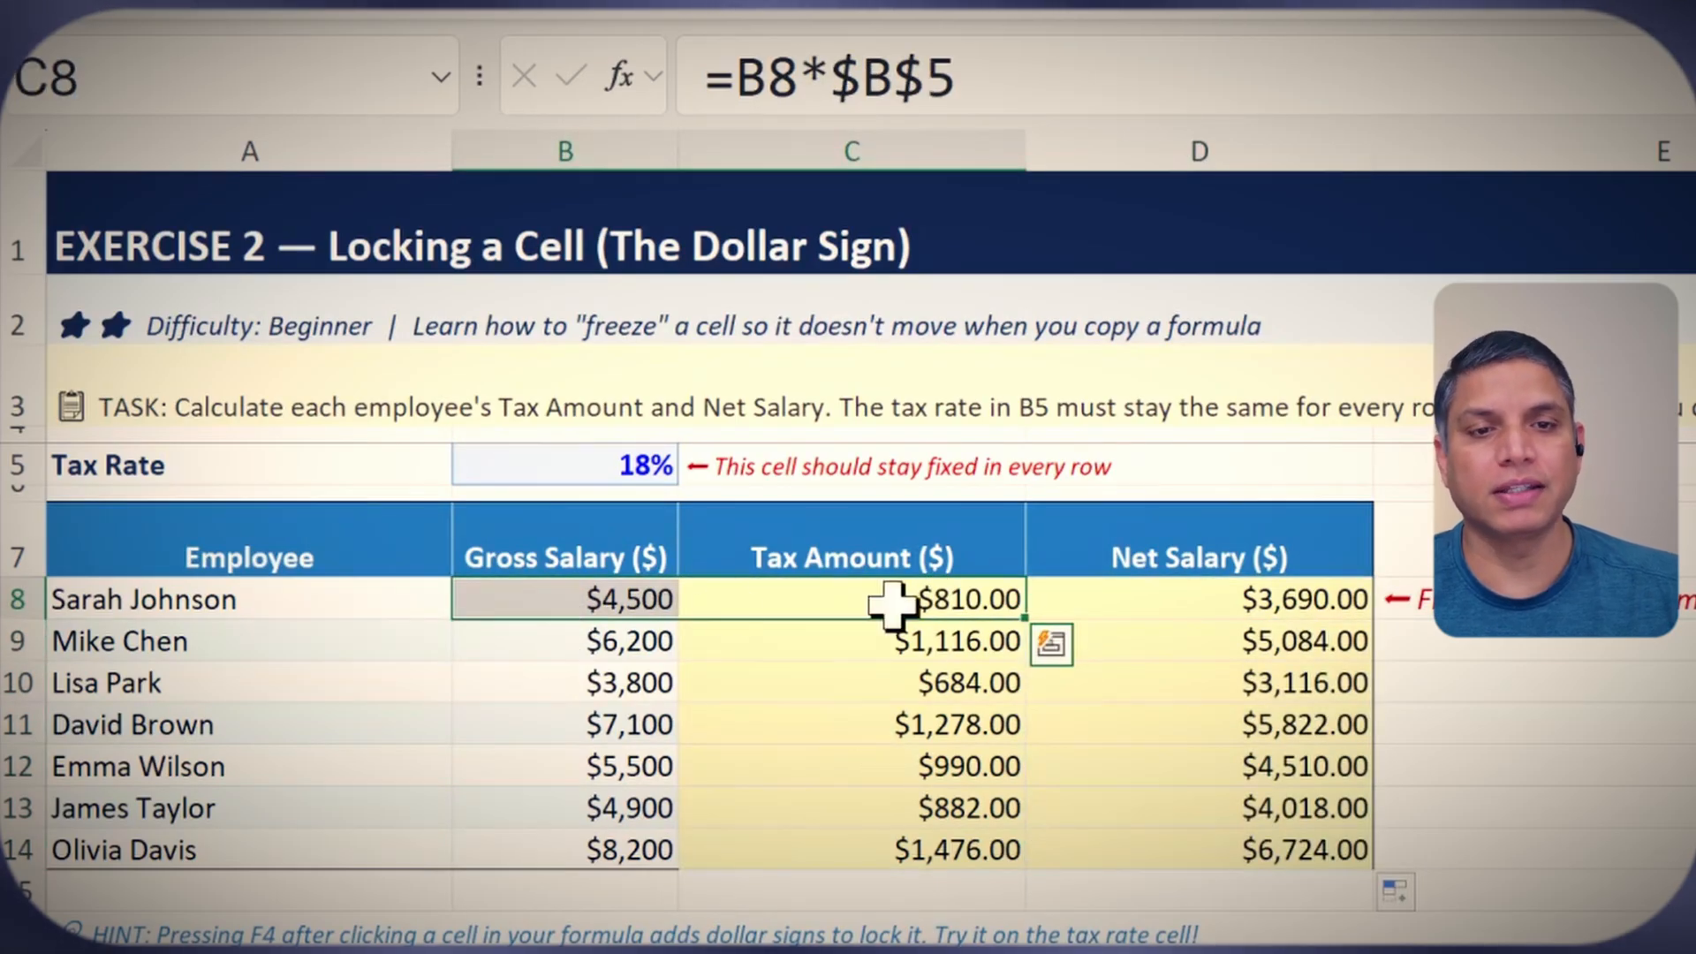
drag(1285, 601, 1288, 841)
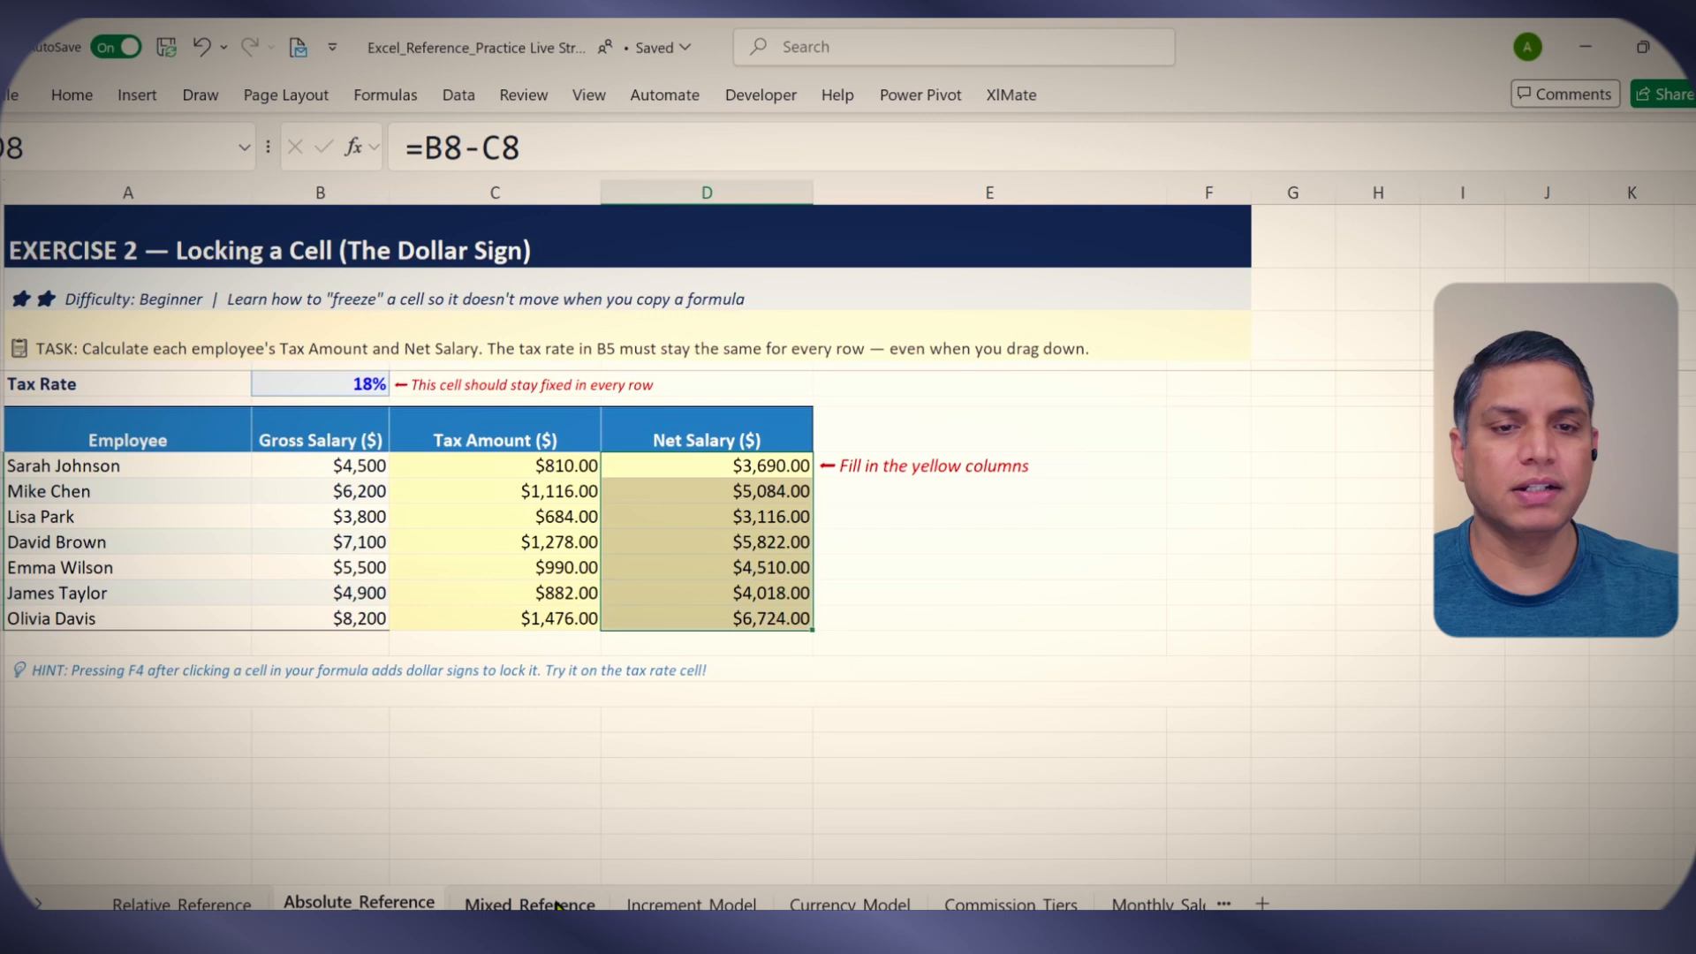
Open the Mixed_Reference sheet and review the multiplication table's row numbers in A6:A12 and column numbers in B5:F5.
click(560, 904)
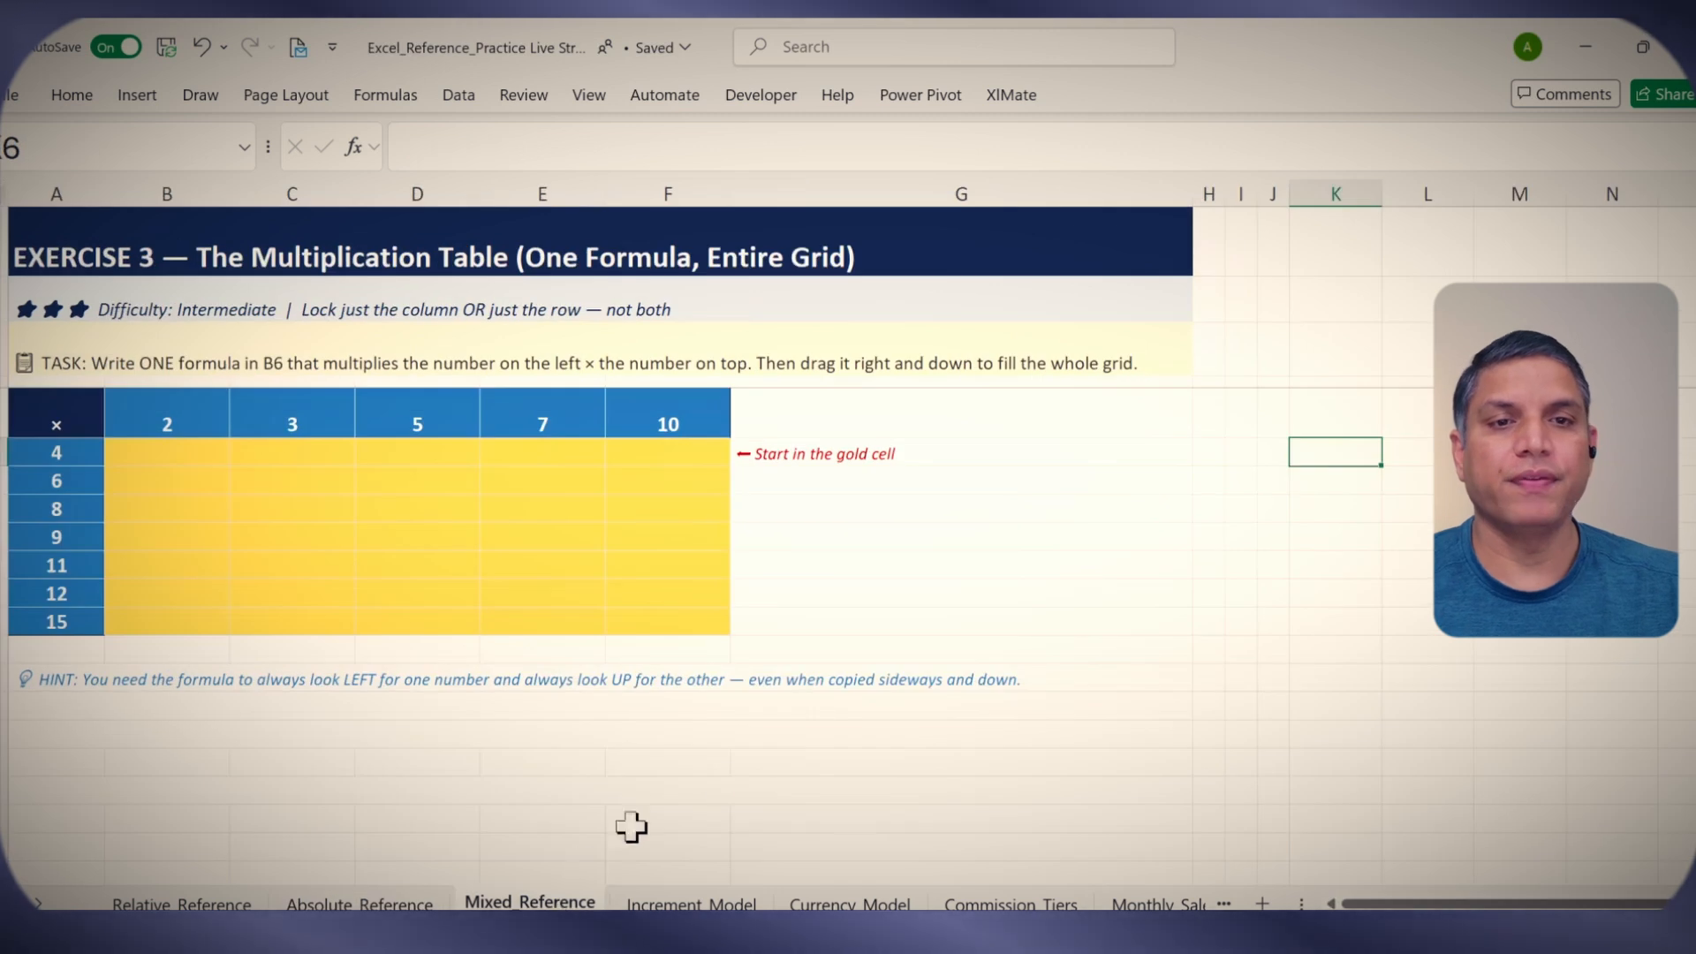
scroll(1041, 738, up, 2)
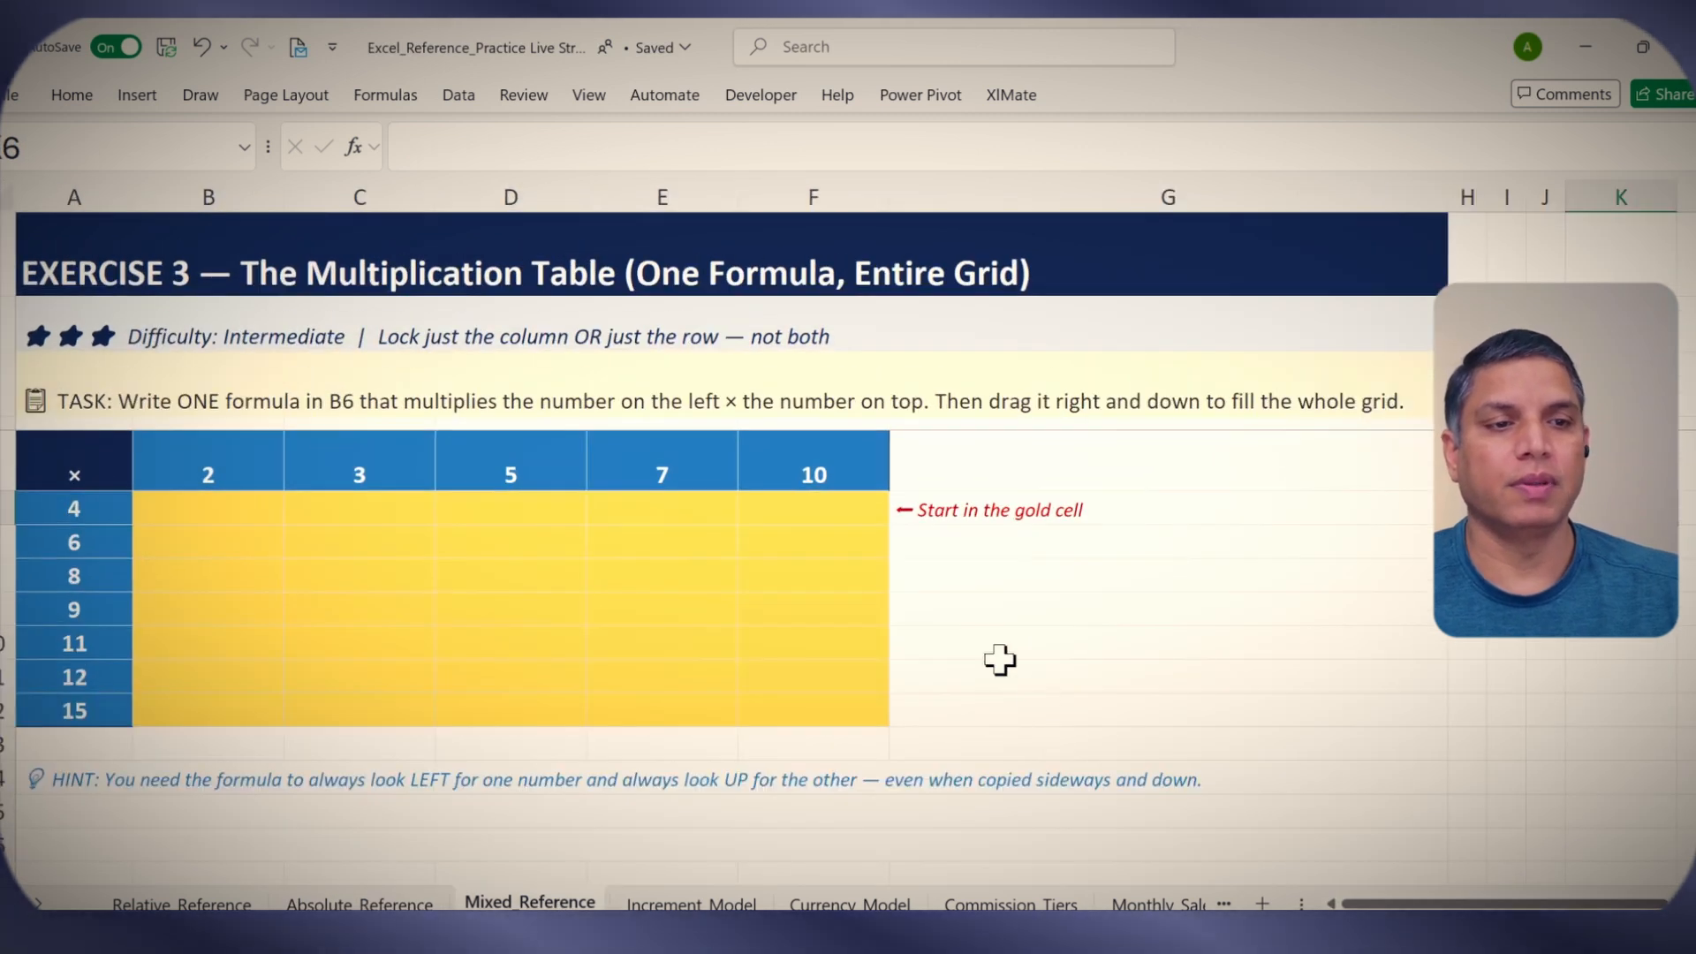
click(999, 655)
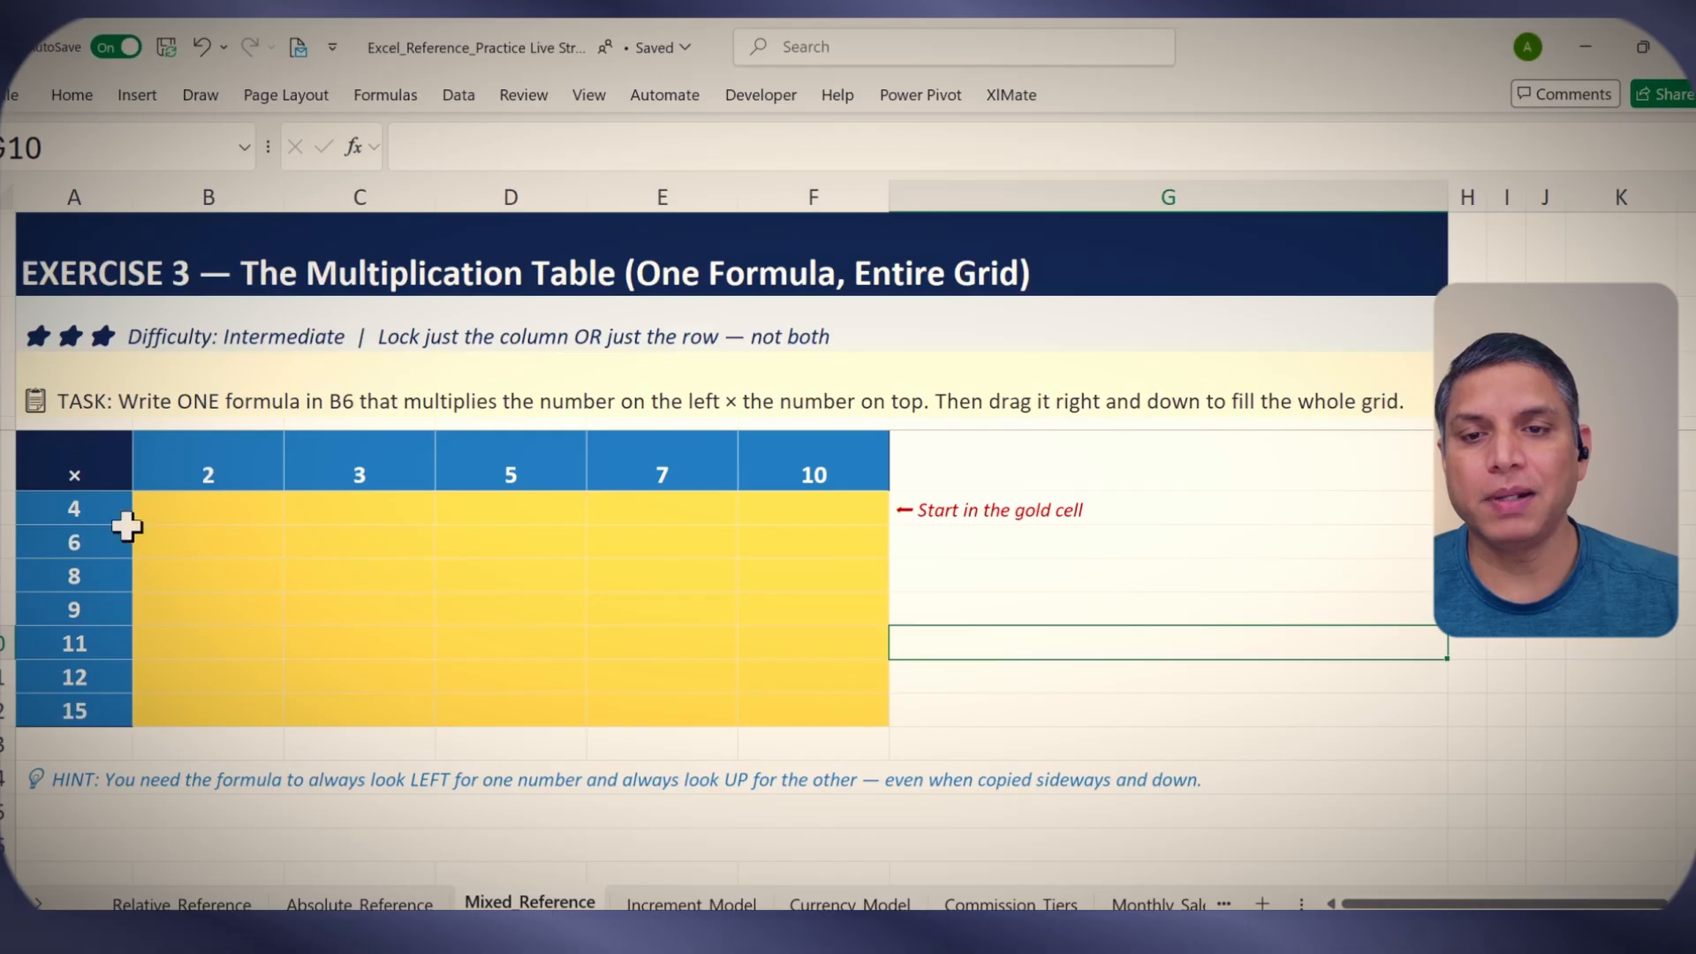
drag(104, 522, 91, 700)
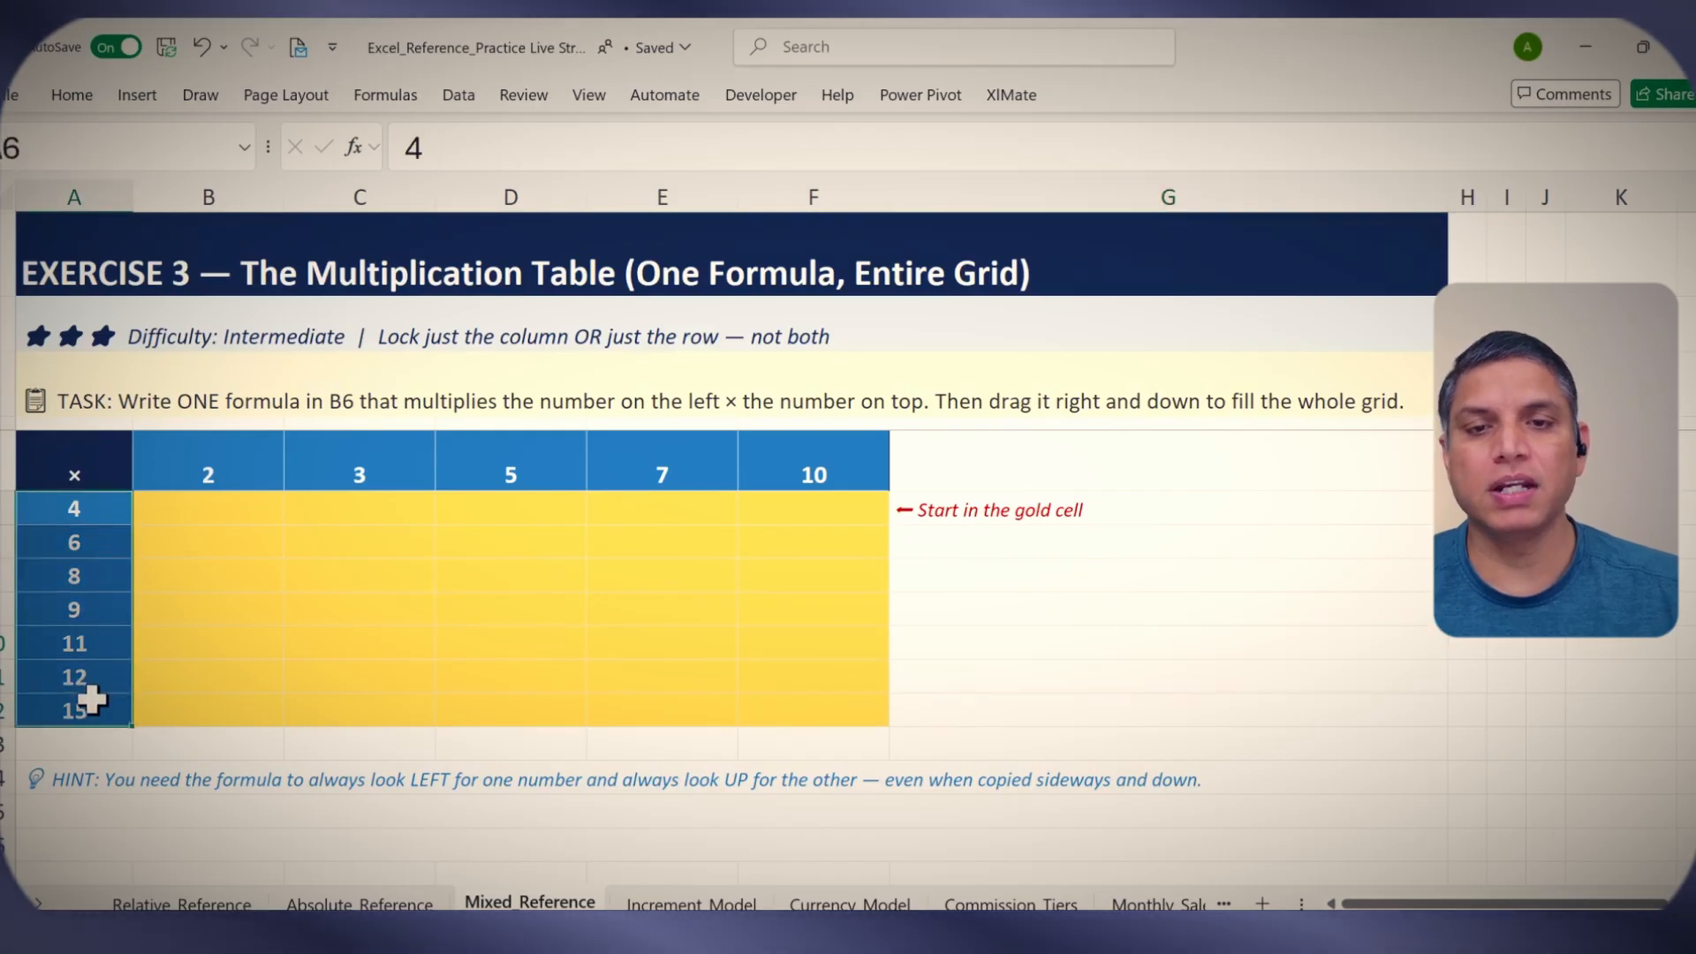
drag(221, 473, 777, 459)
Apply All Borders to the gold multiplication grid B6:F12.
drag(242, 530, 792, 707)
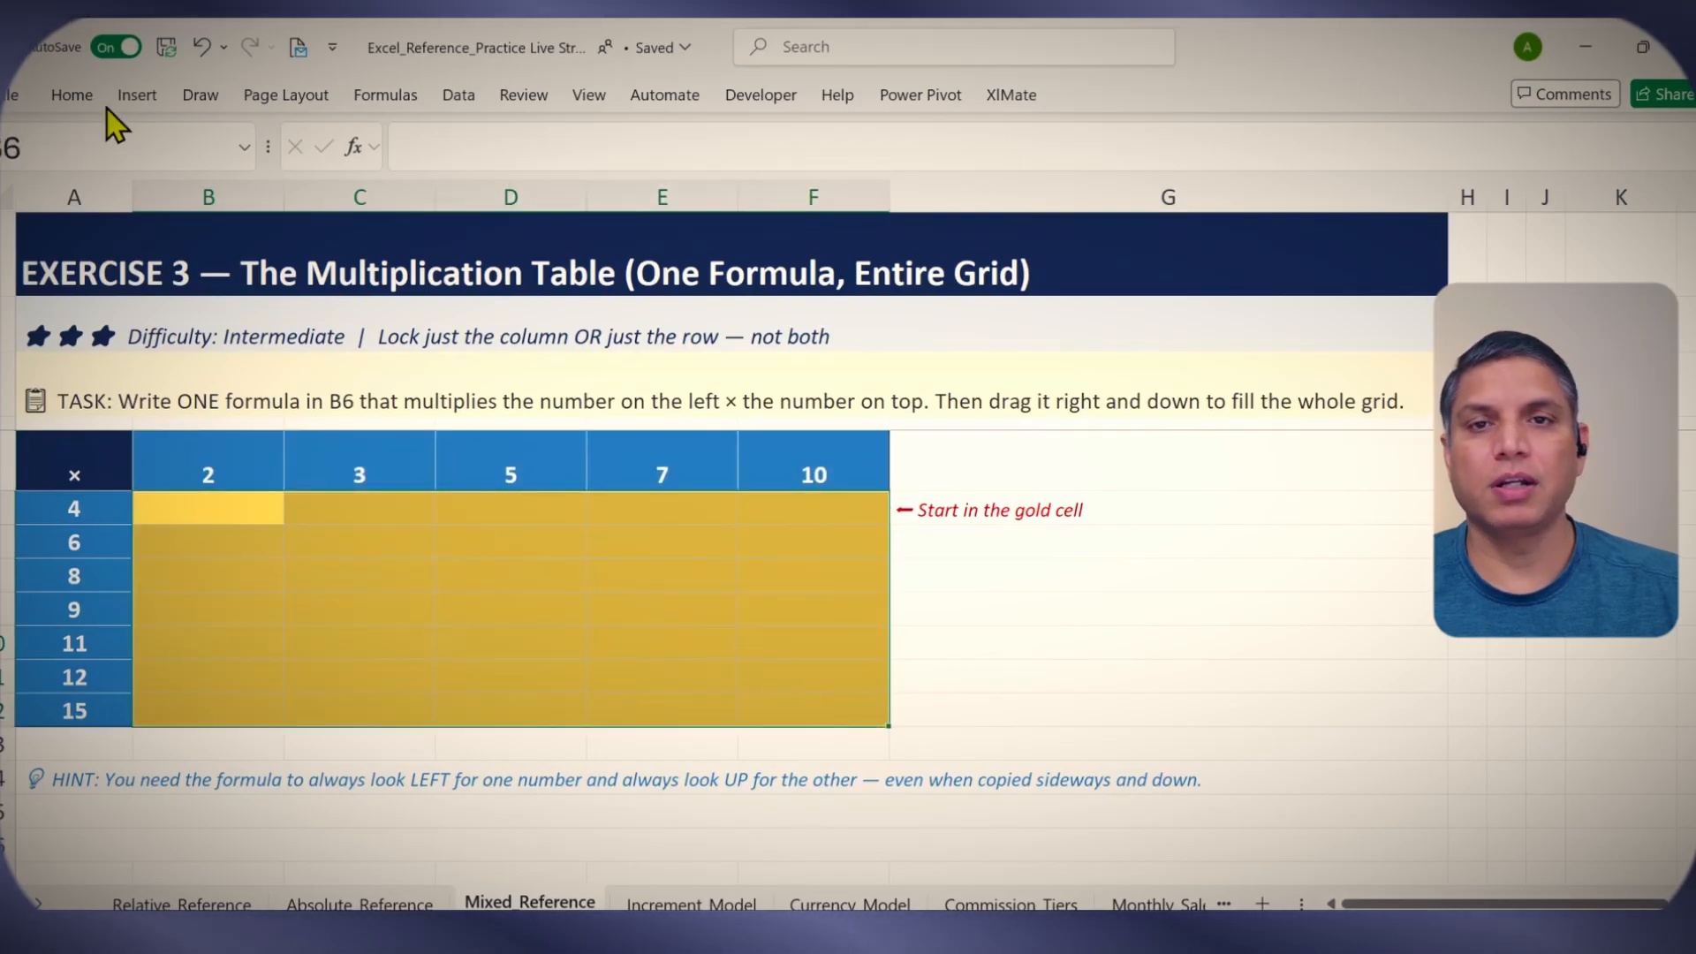
click(78, 97)
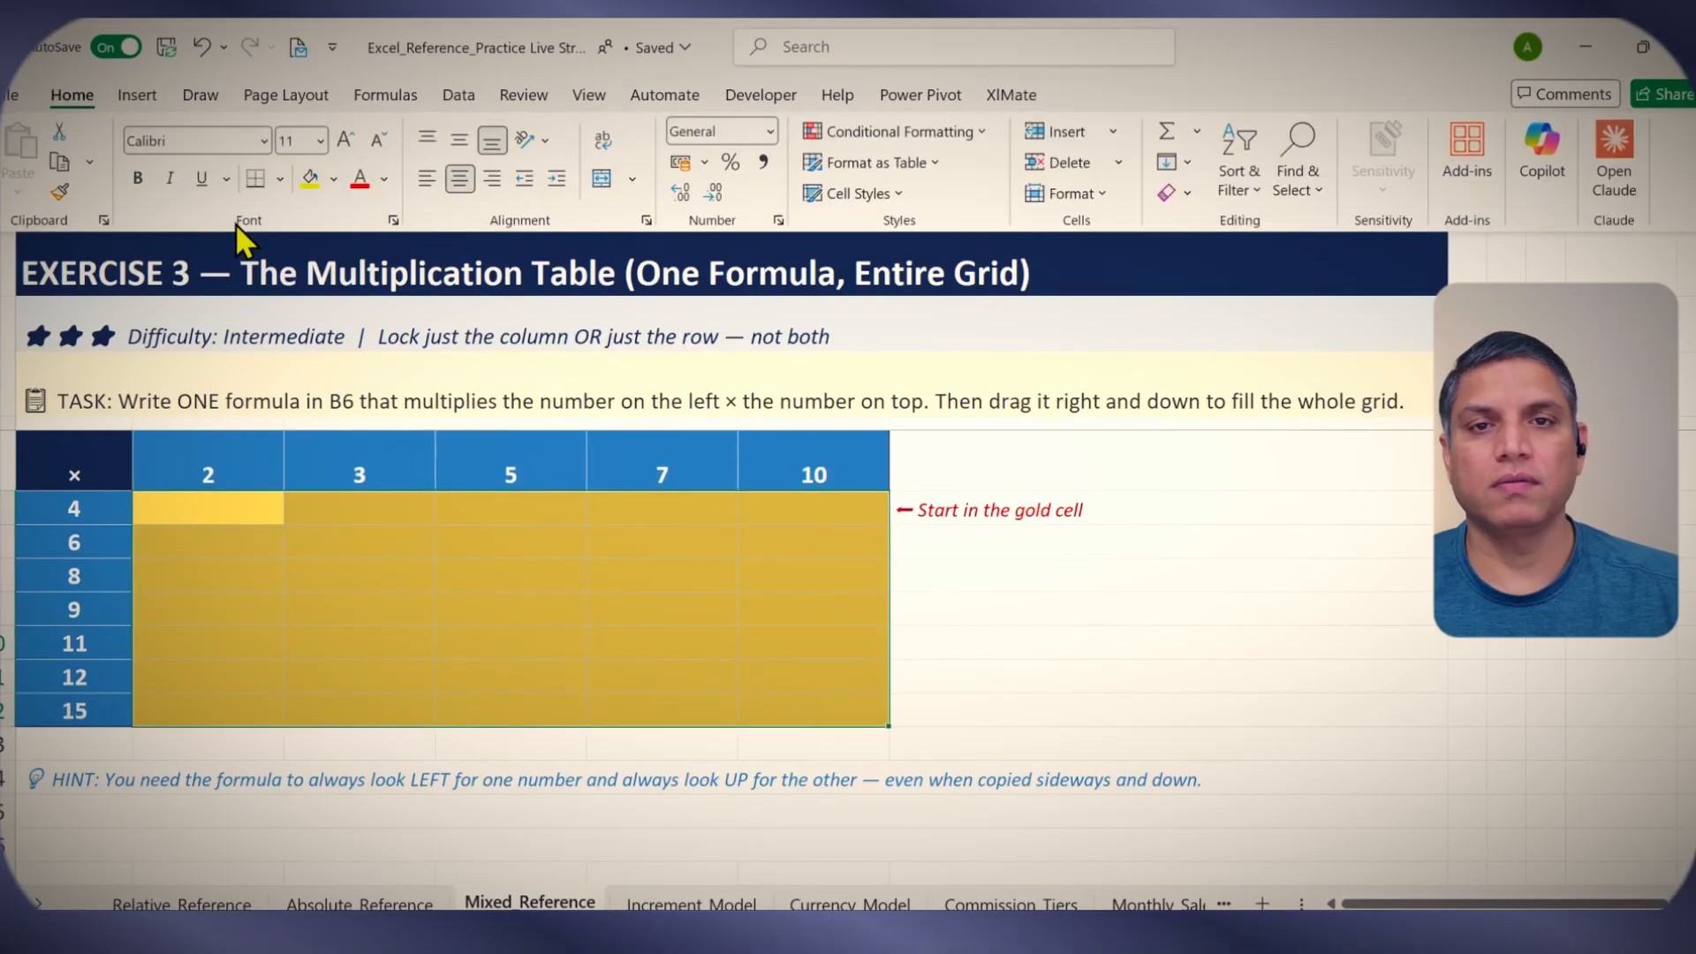
click(281, 180)
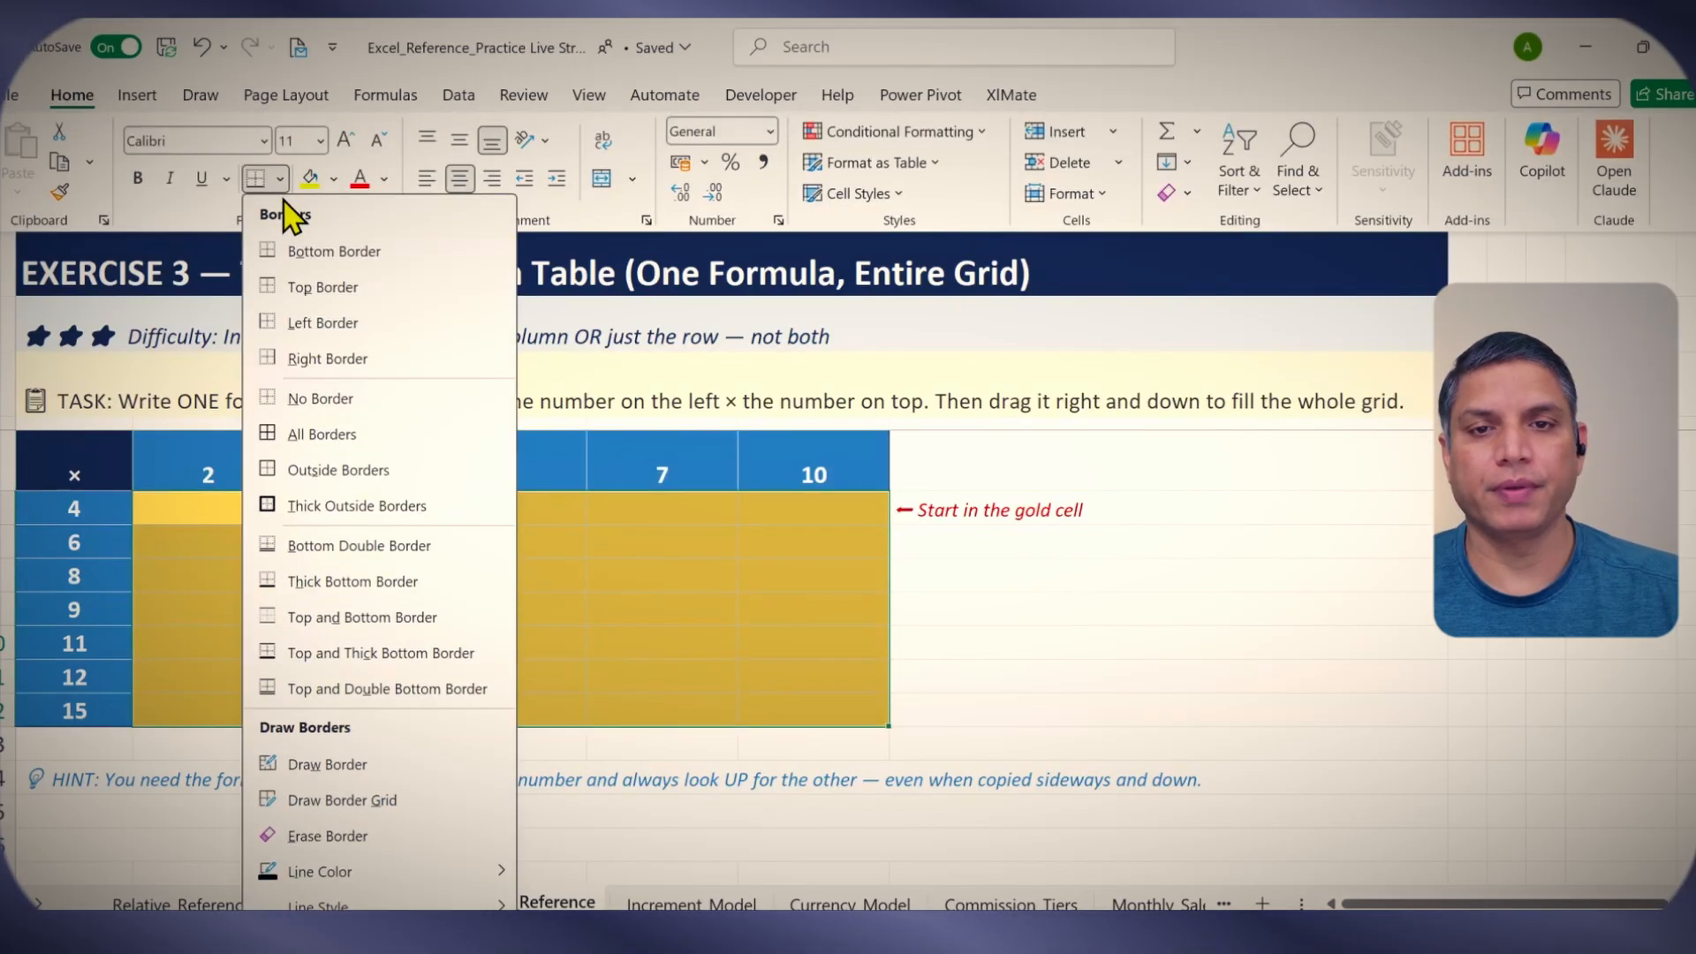
click(299, 435)
click(826, 685)
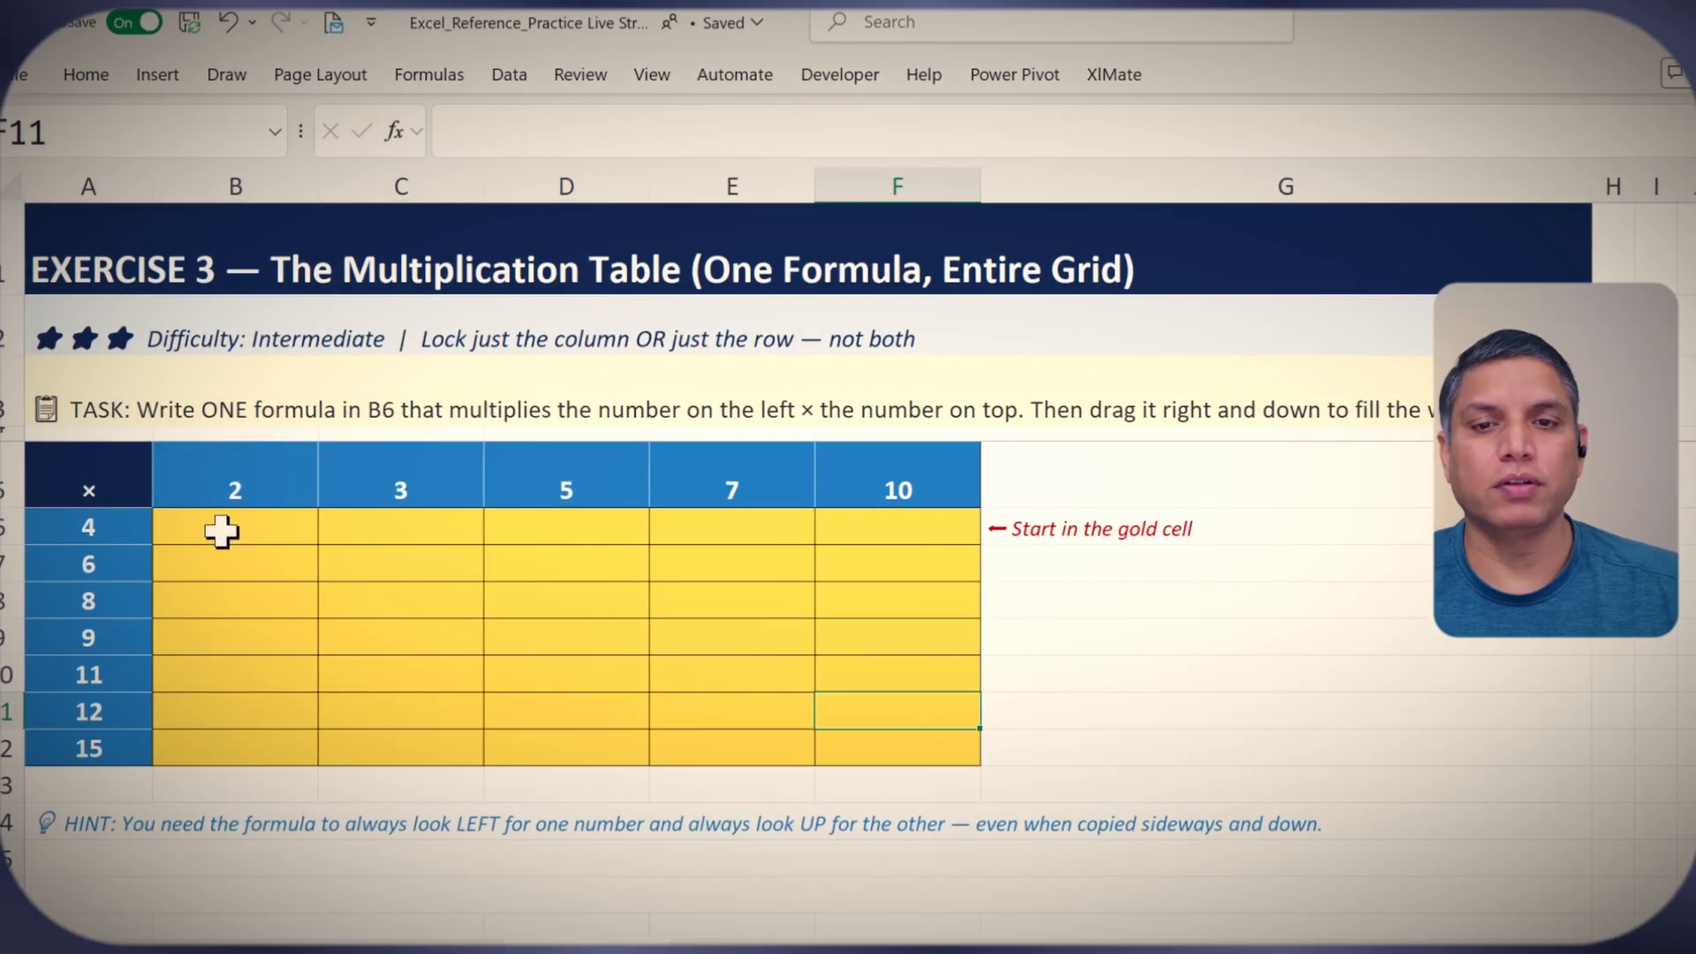
Enter the unlocked multiplication formula =A6*B5 in cell B6.
click(204, 514)
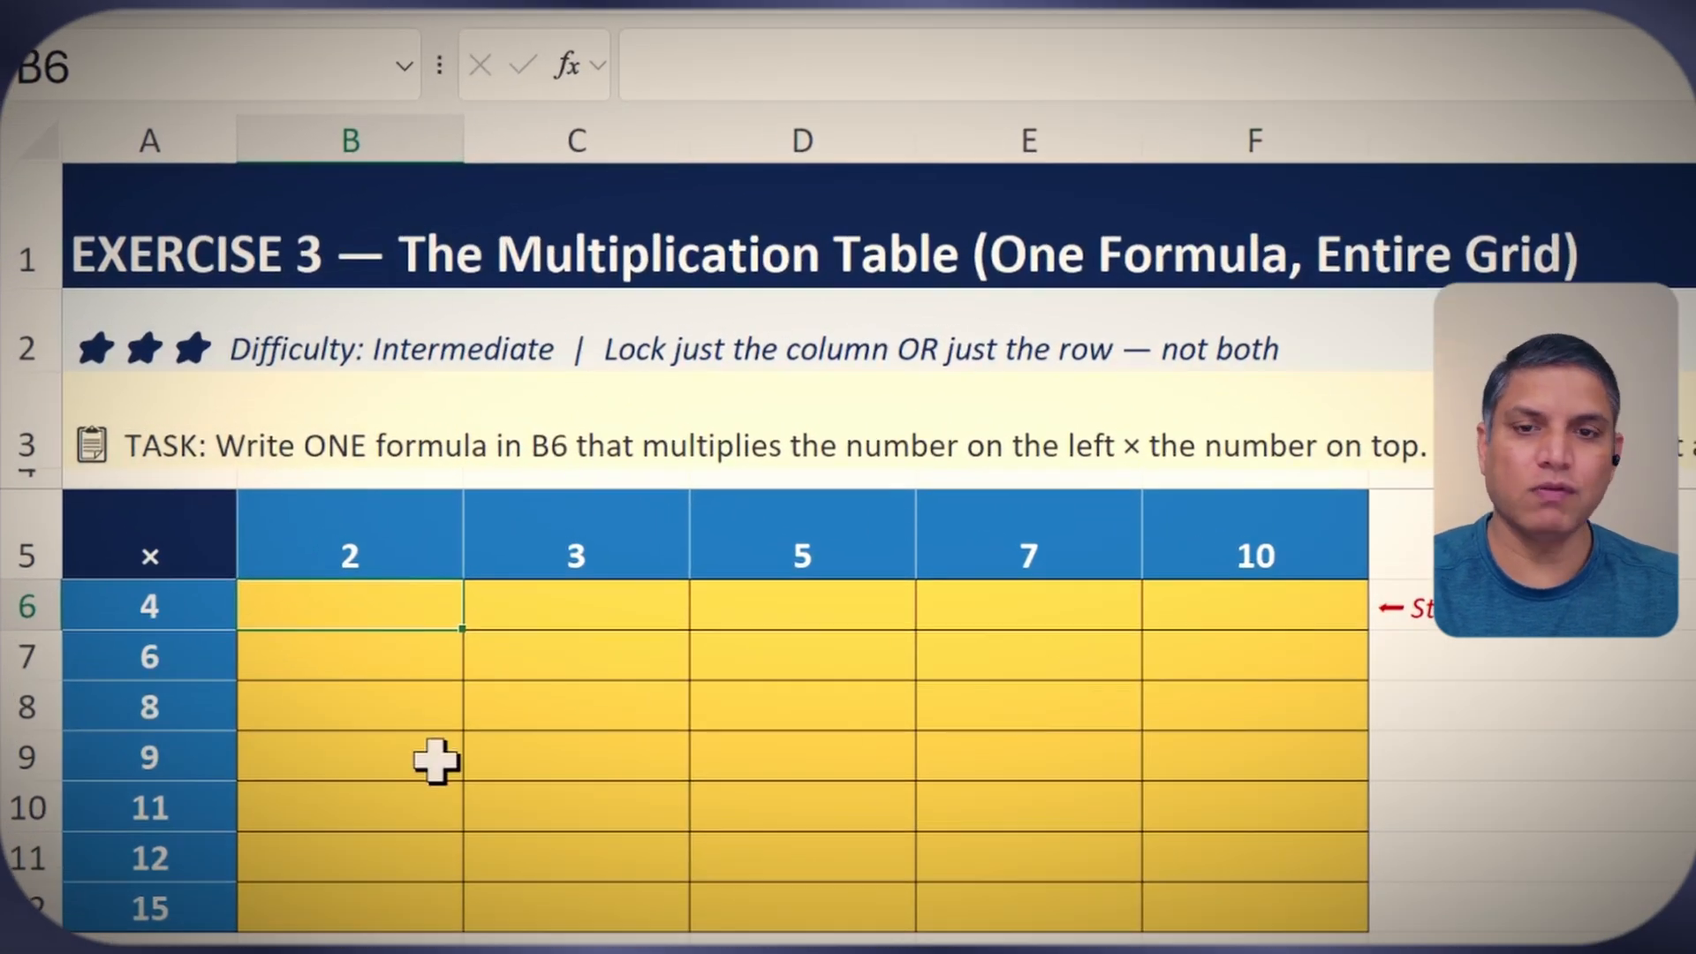
text(=)
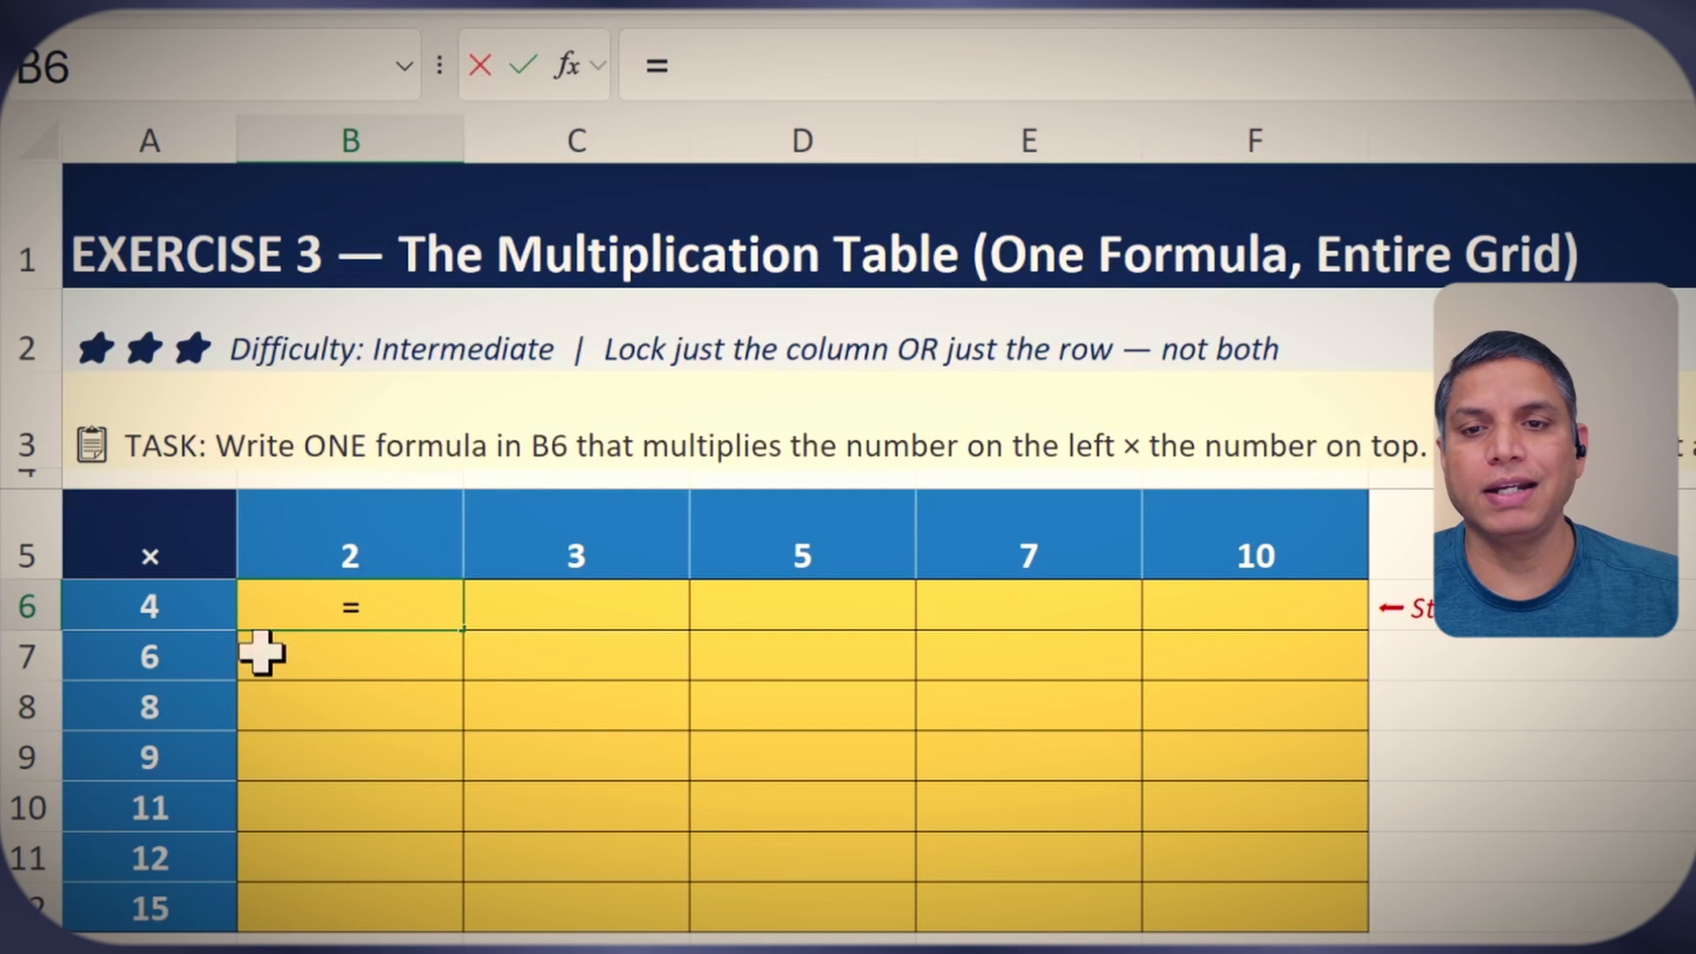
click(166, 609)
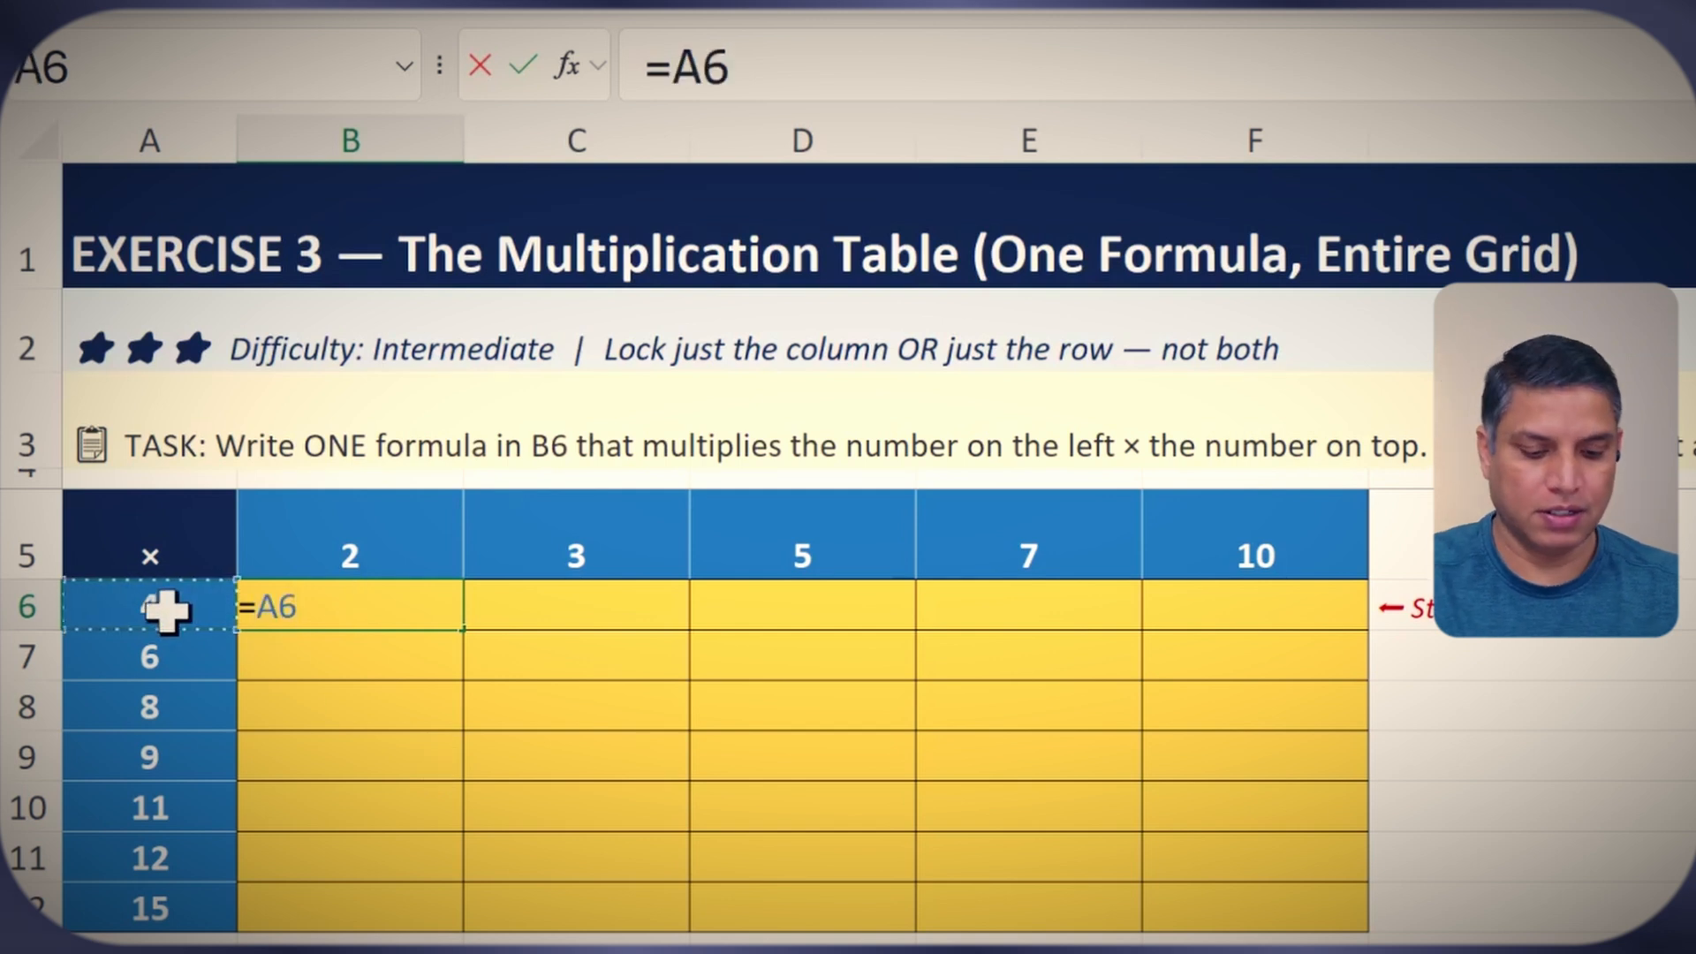
text(*)
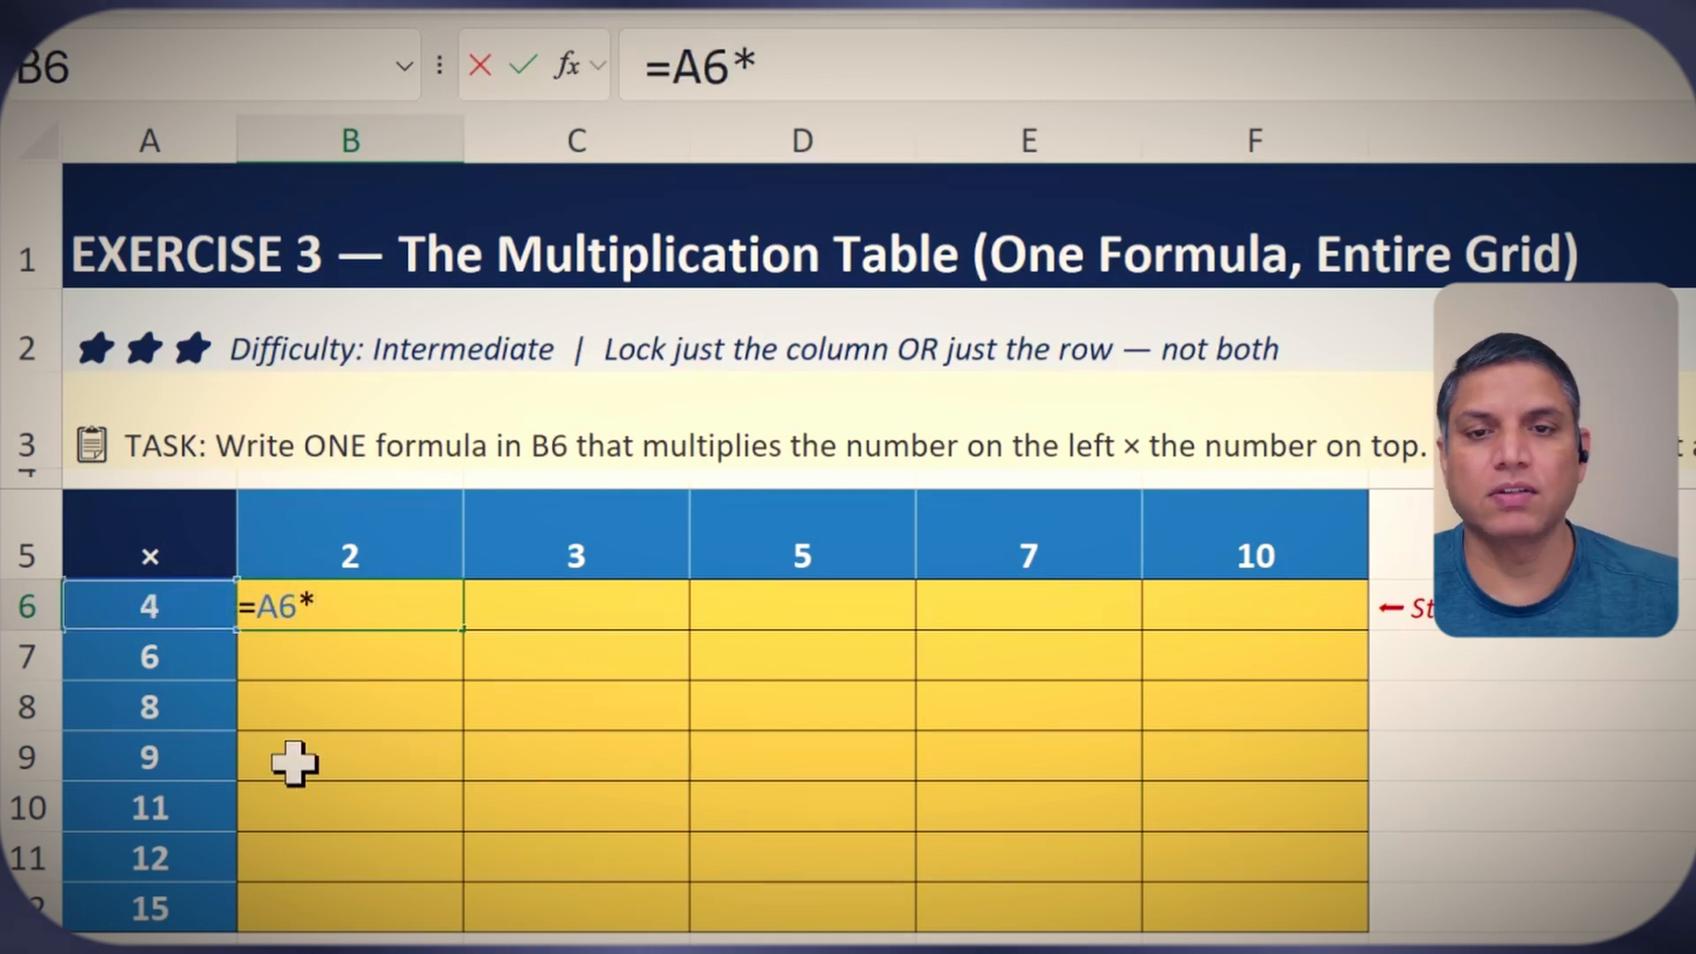
click(349, 548)
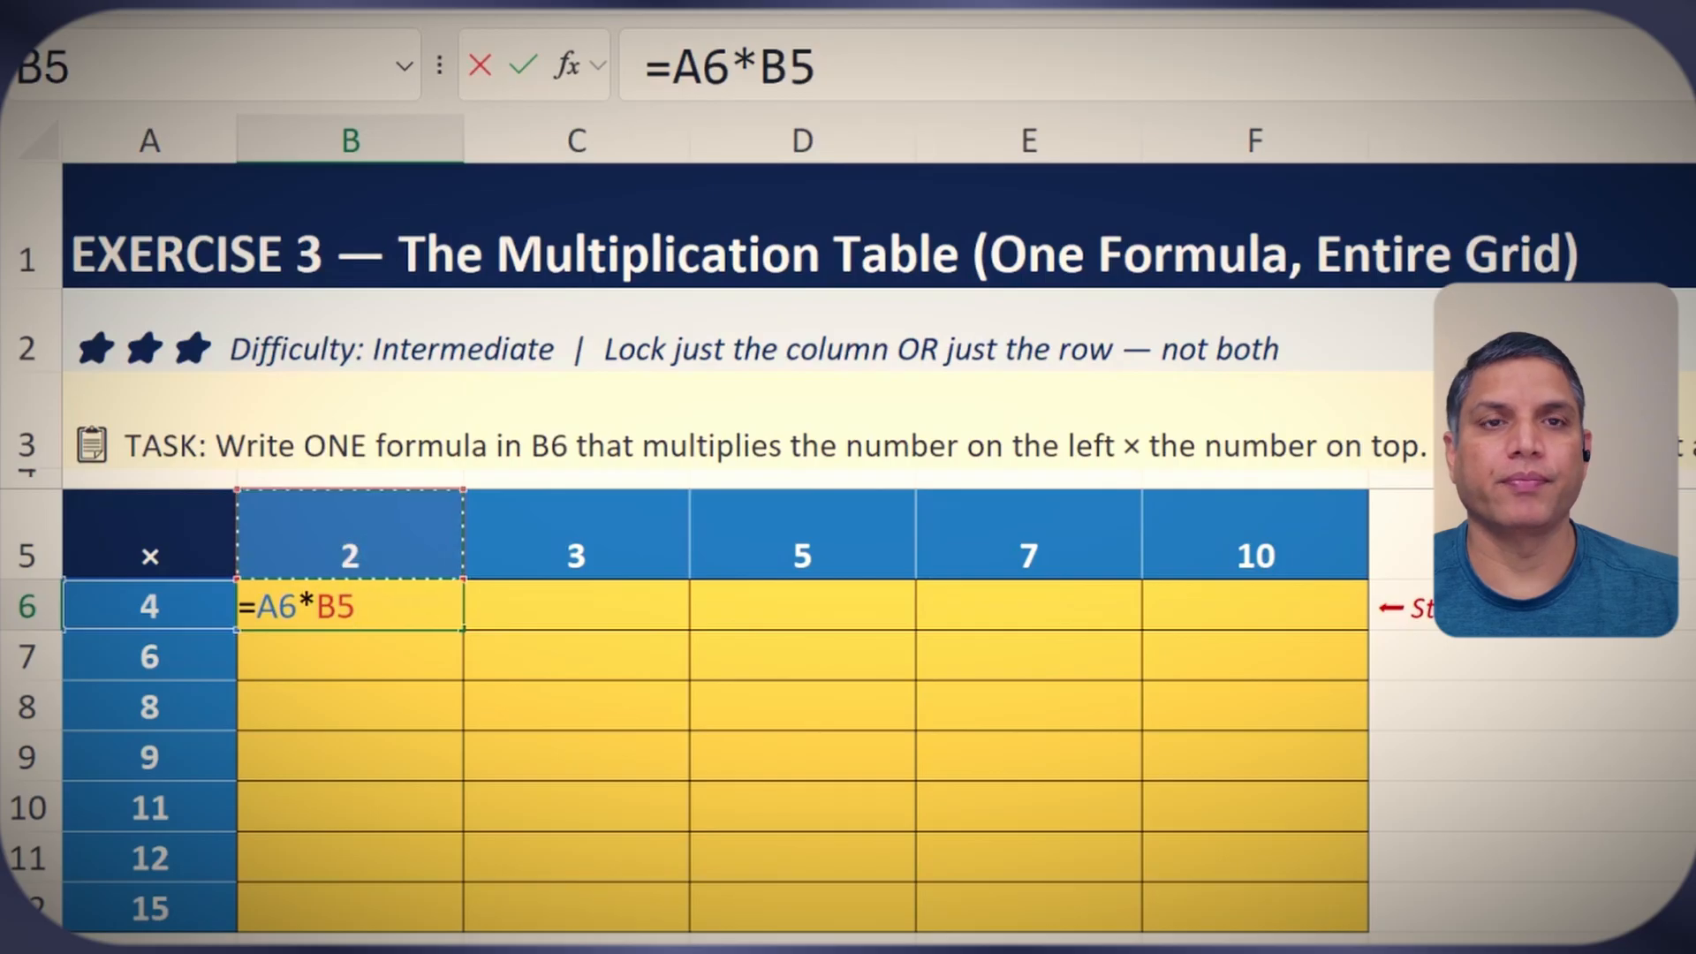
key(Return)
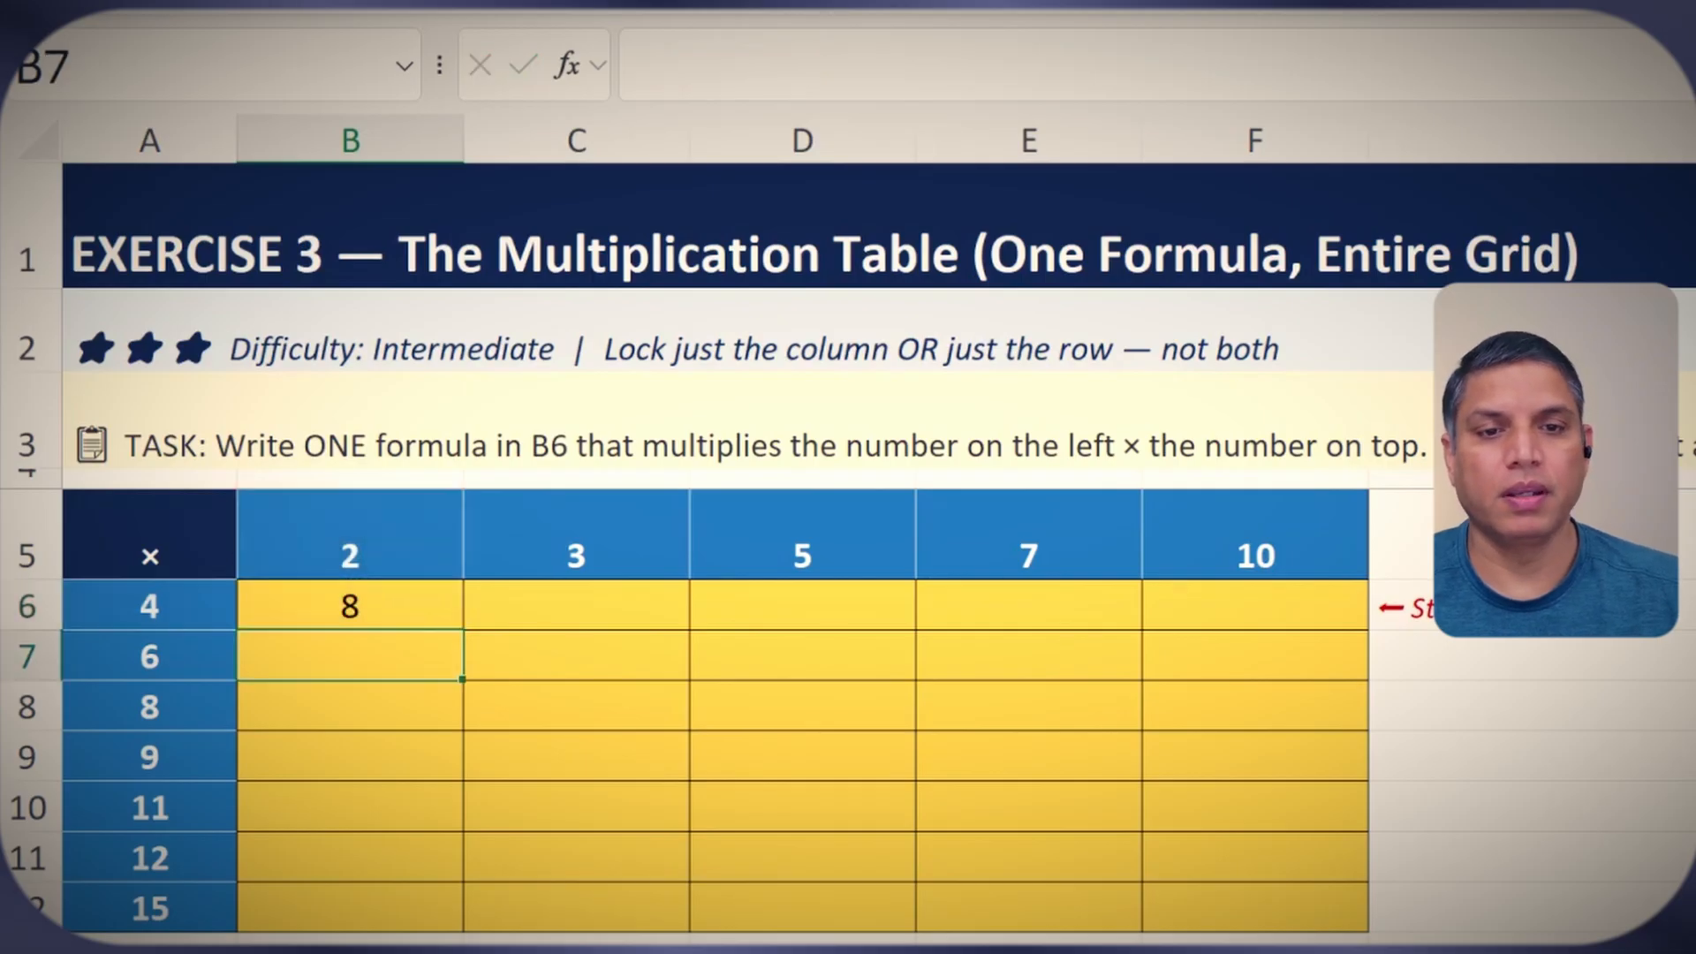
Try copying the unlocked formula from B6 across the whole grid B6:F12, and inspect the formula in E12.
click(779, 763)
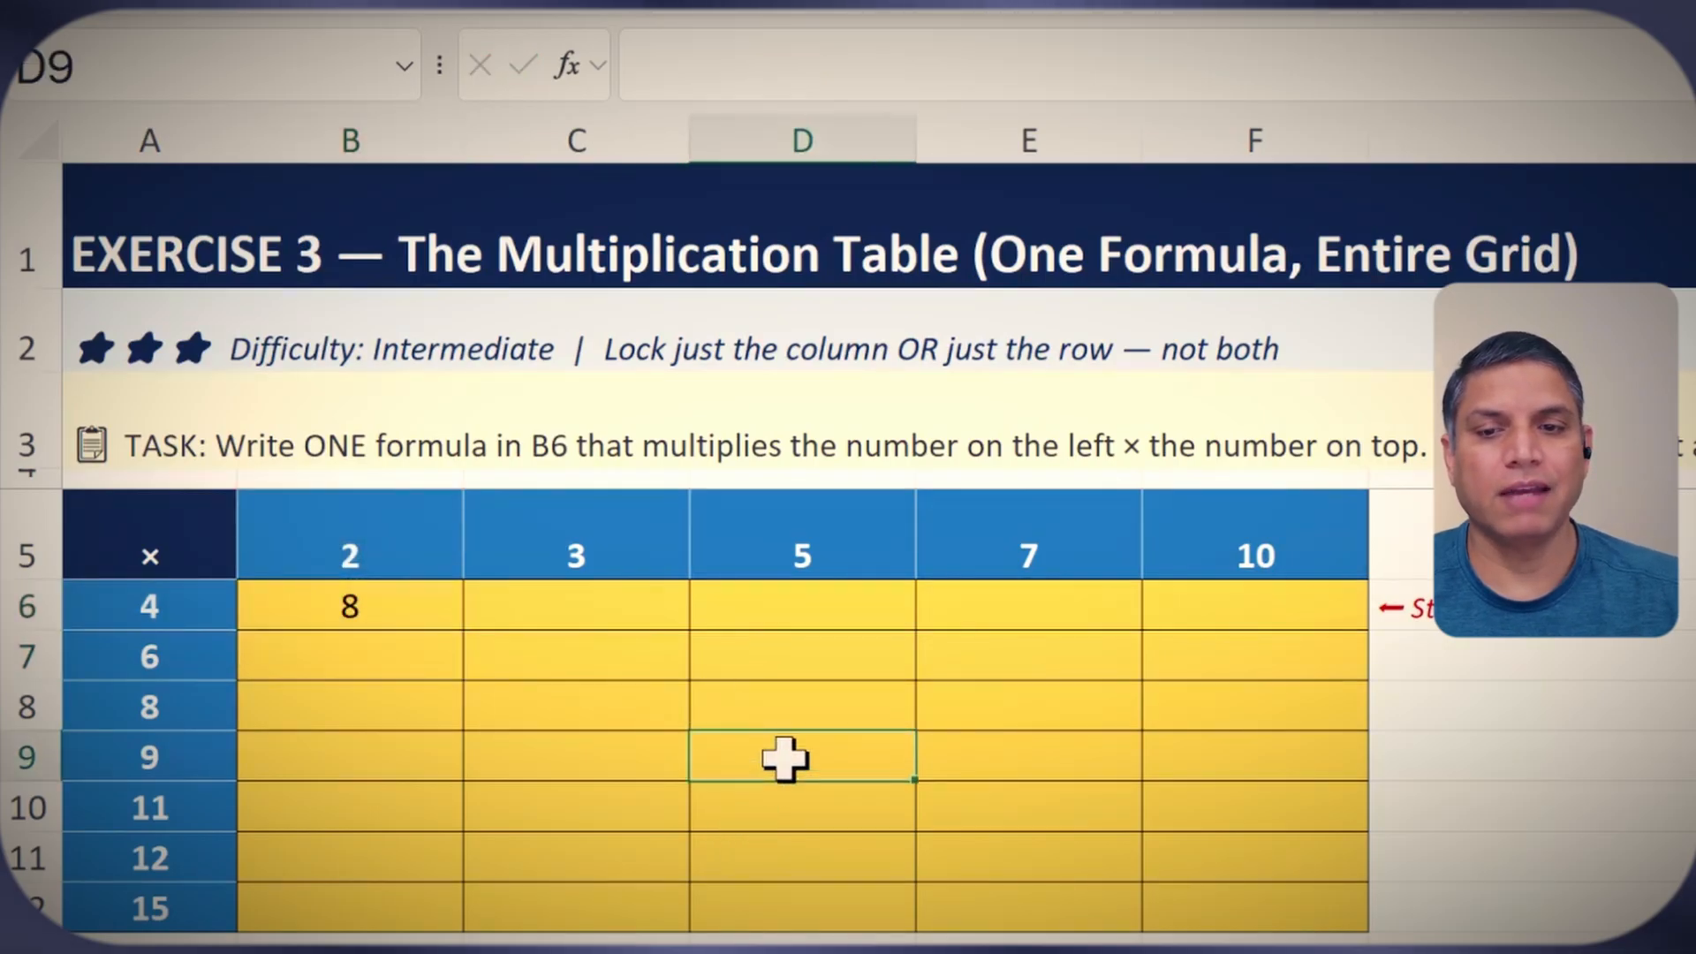
click(1079, 658)
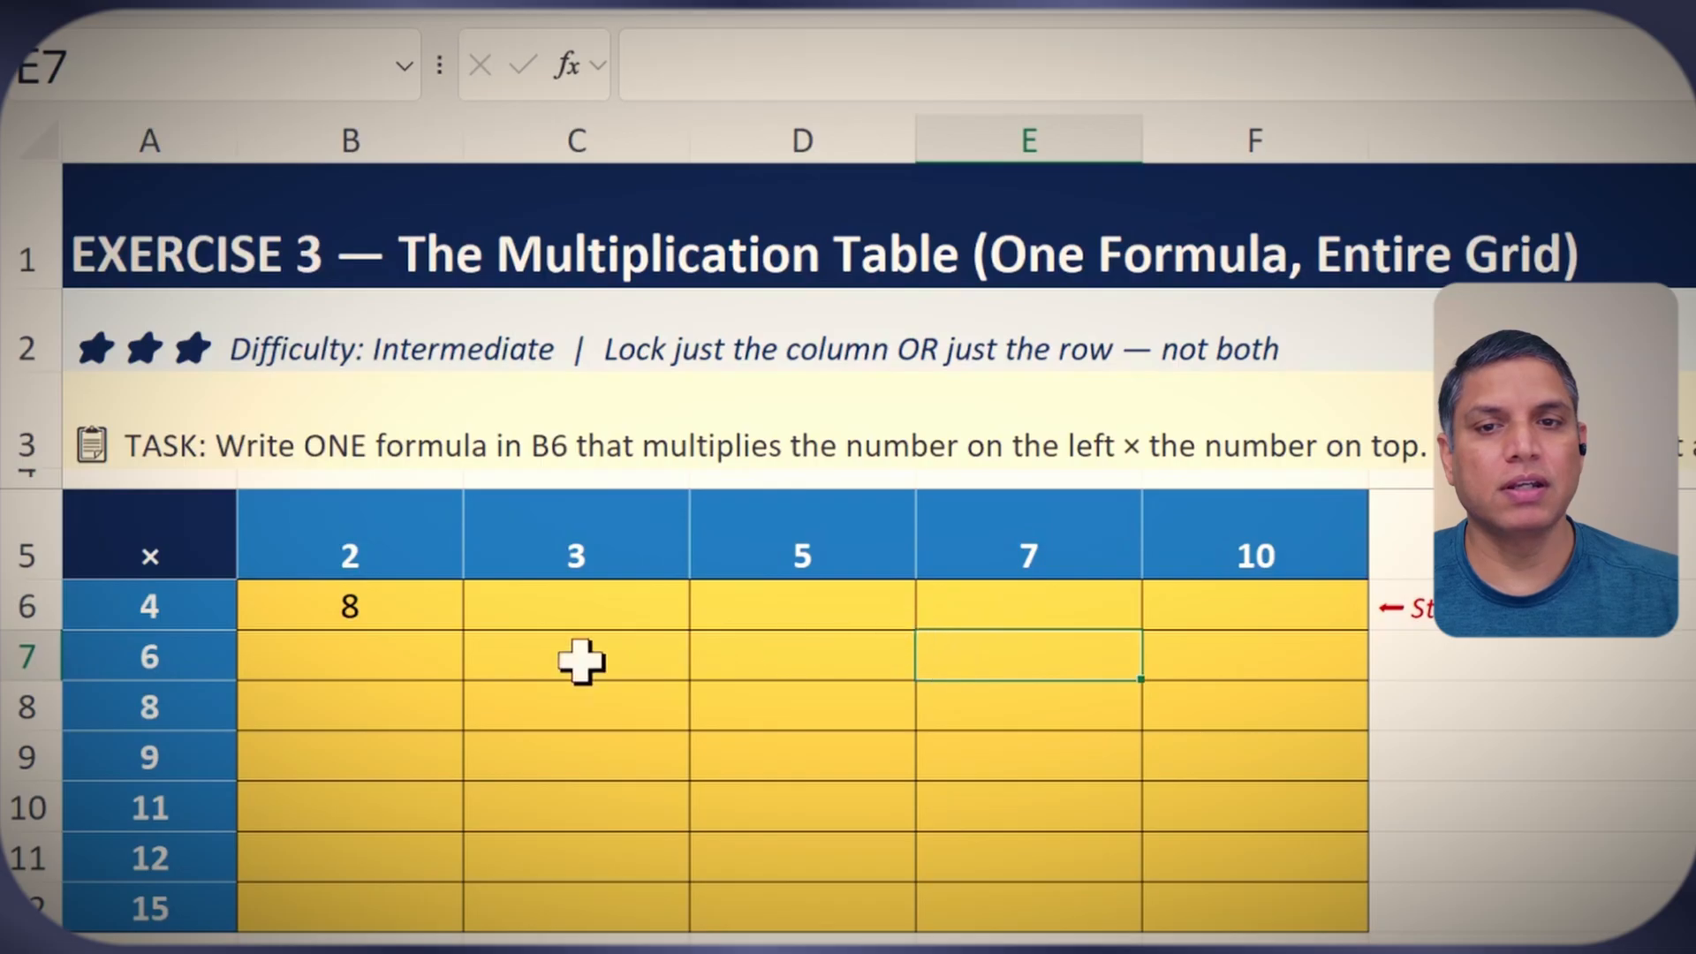
click(400, 609)
key(ctrl+c)
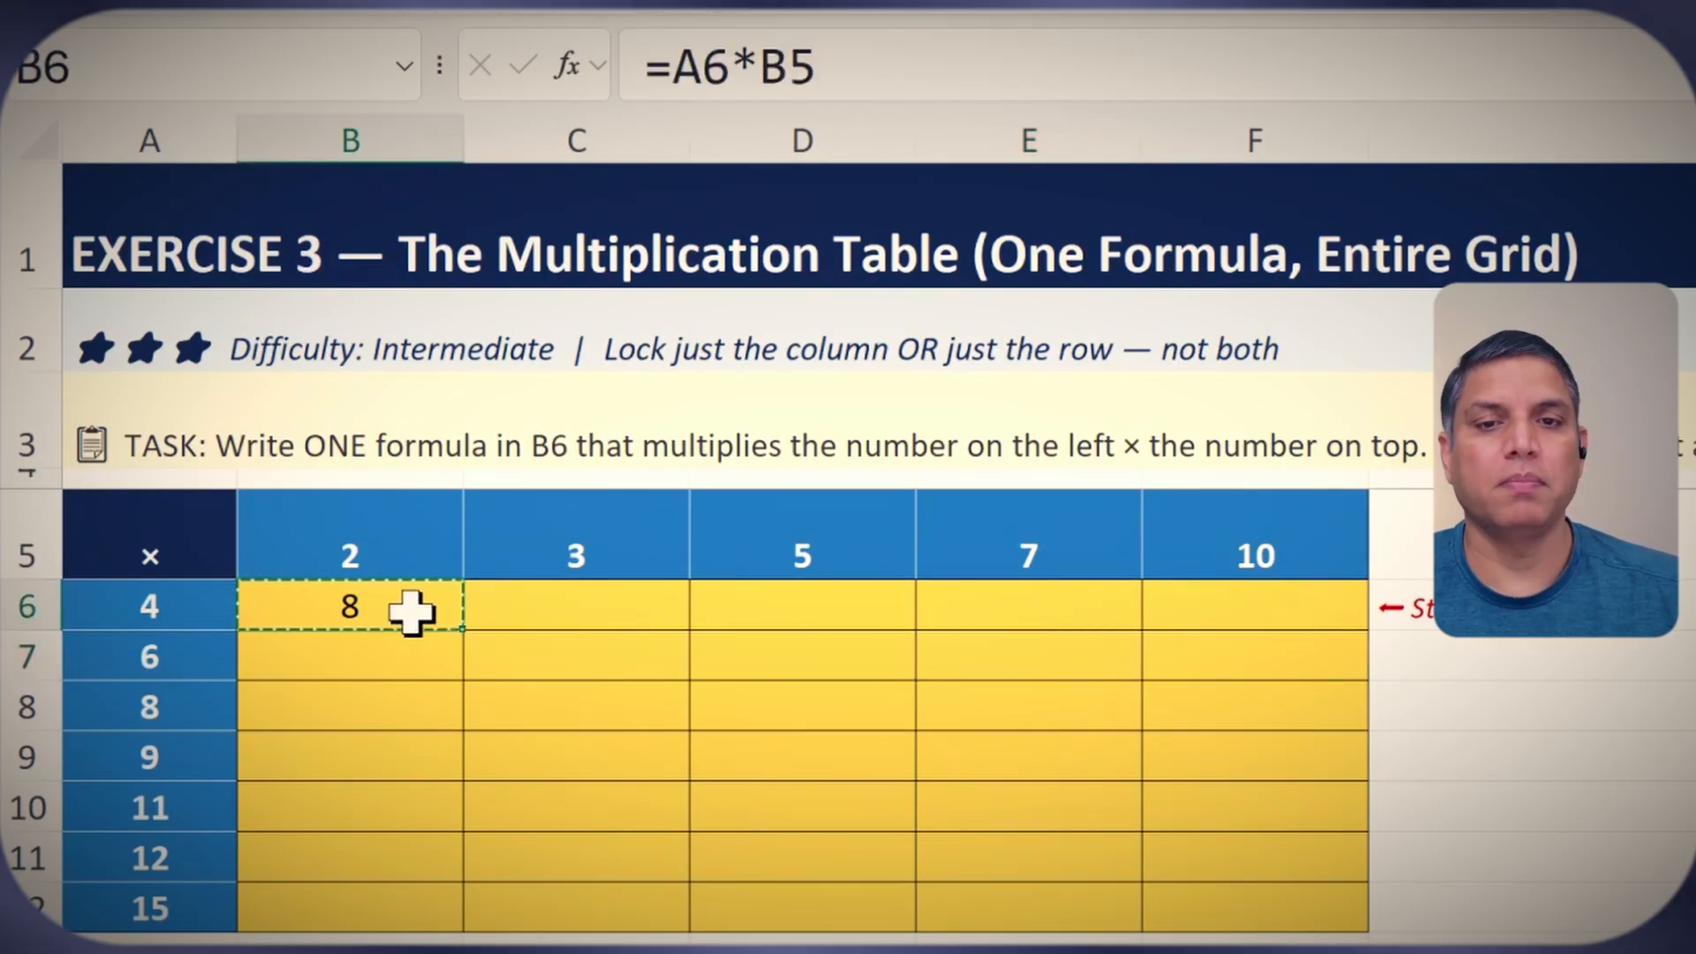
drag(412, 611, 1188, 911)
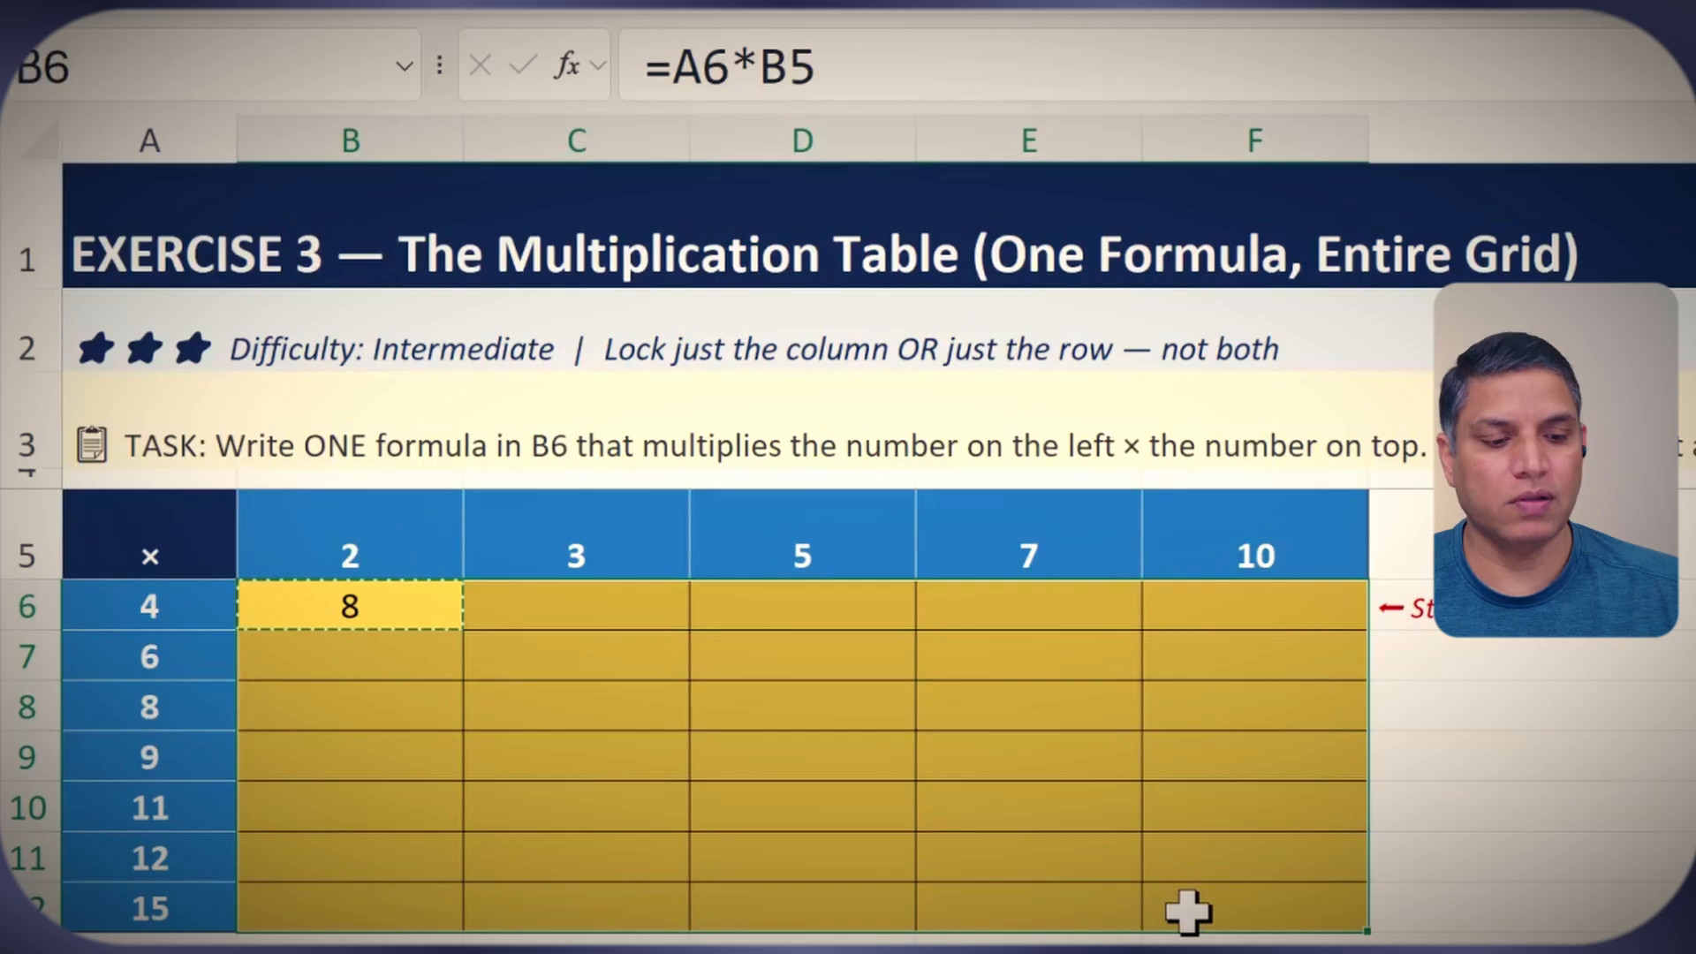
key(ctrl+v)
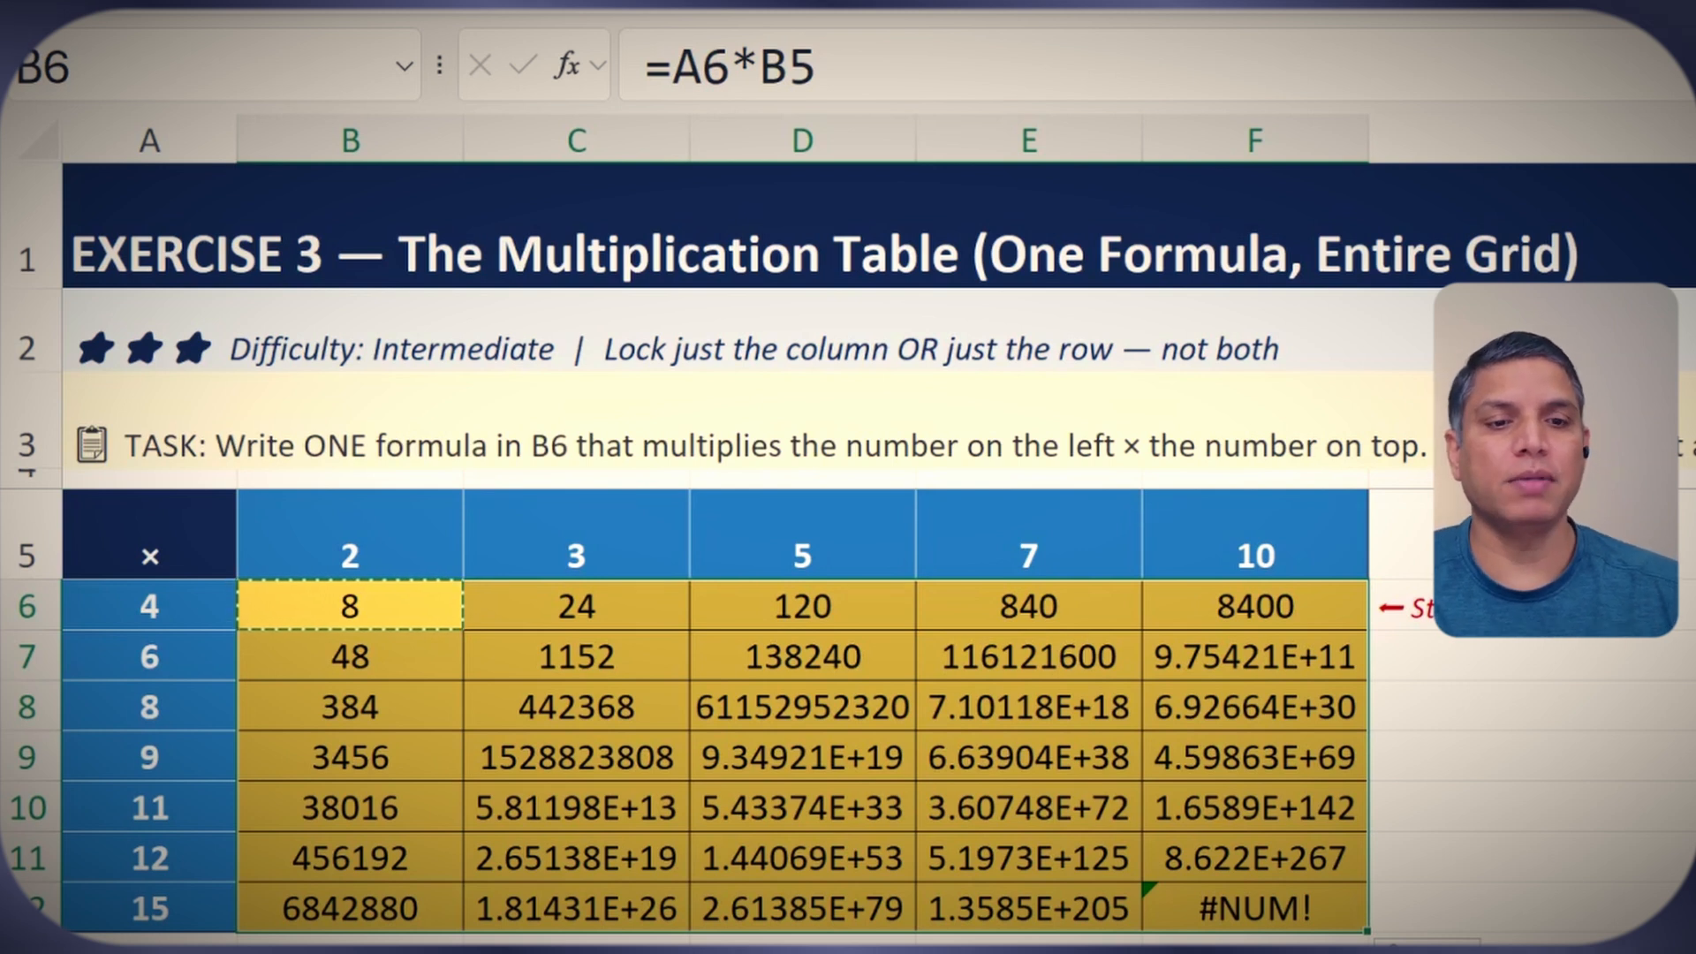
click(1032, 914)
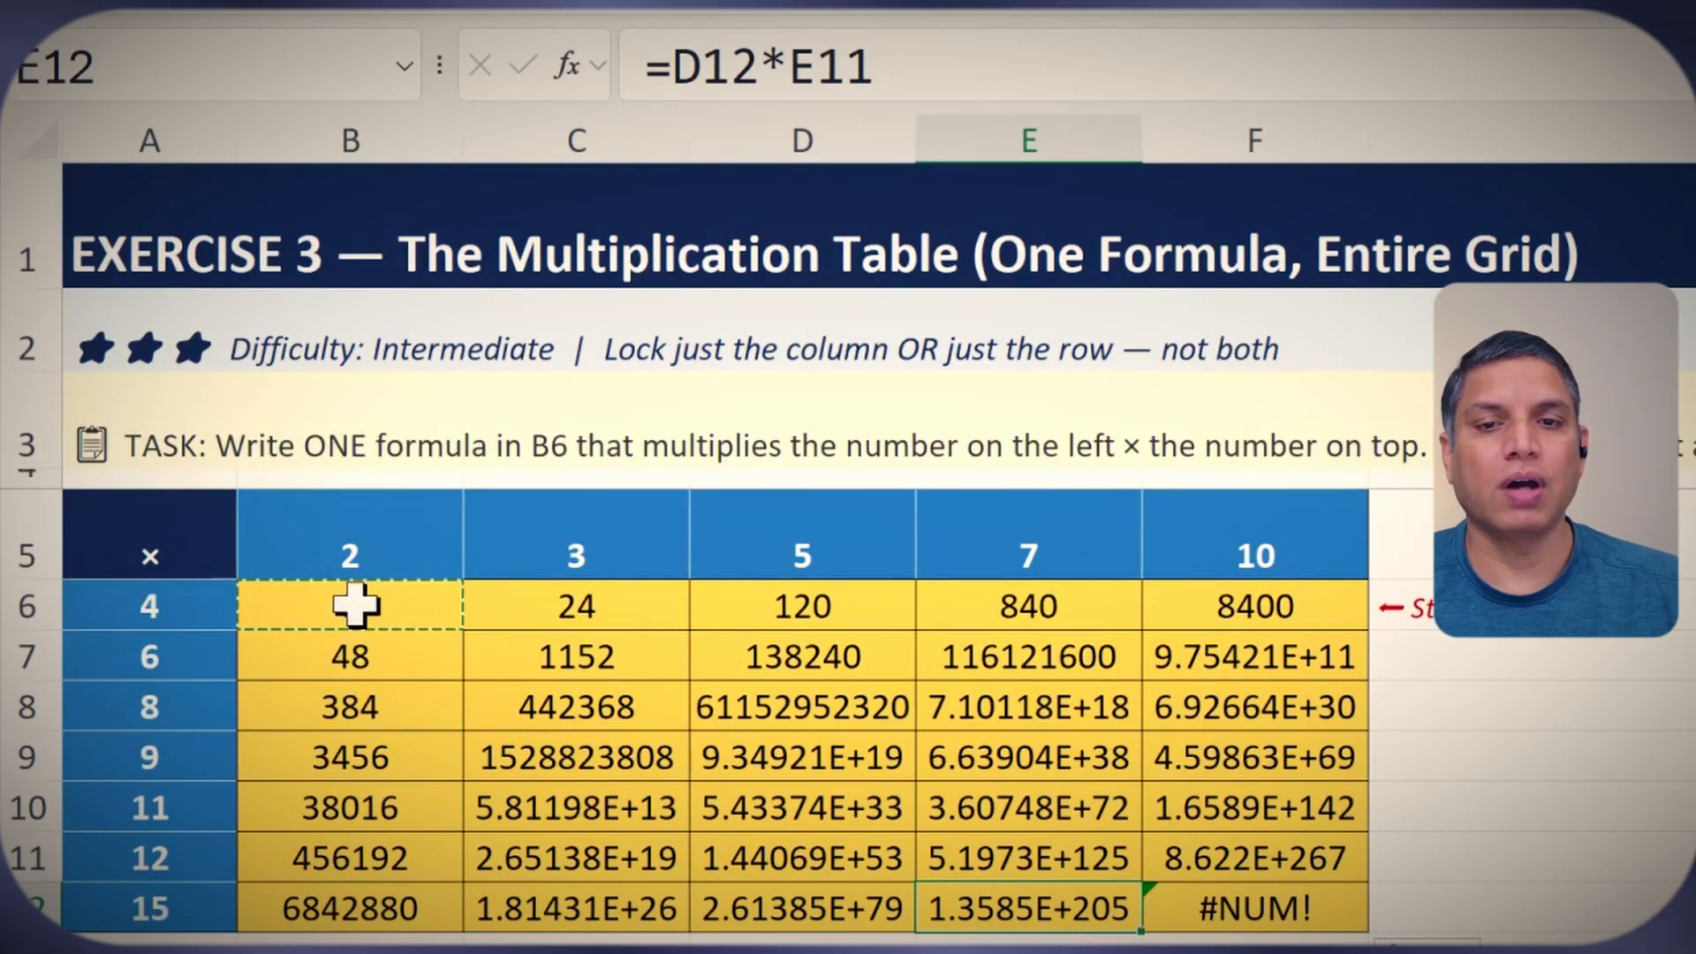
Clear the copied formulas from C7:F12, B7:B12 and C6:F6, keeping only the formula in B6.
drag(354, 605, 1193, 901)
click(557, 650)
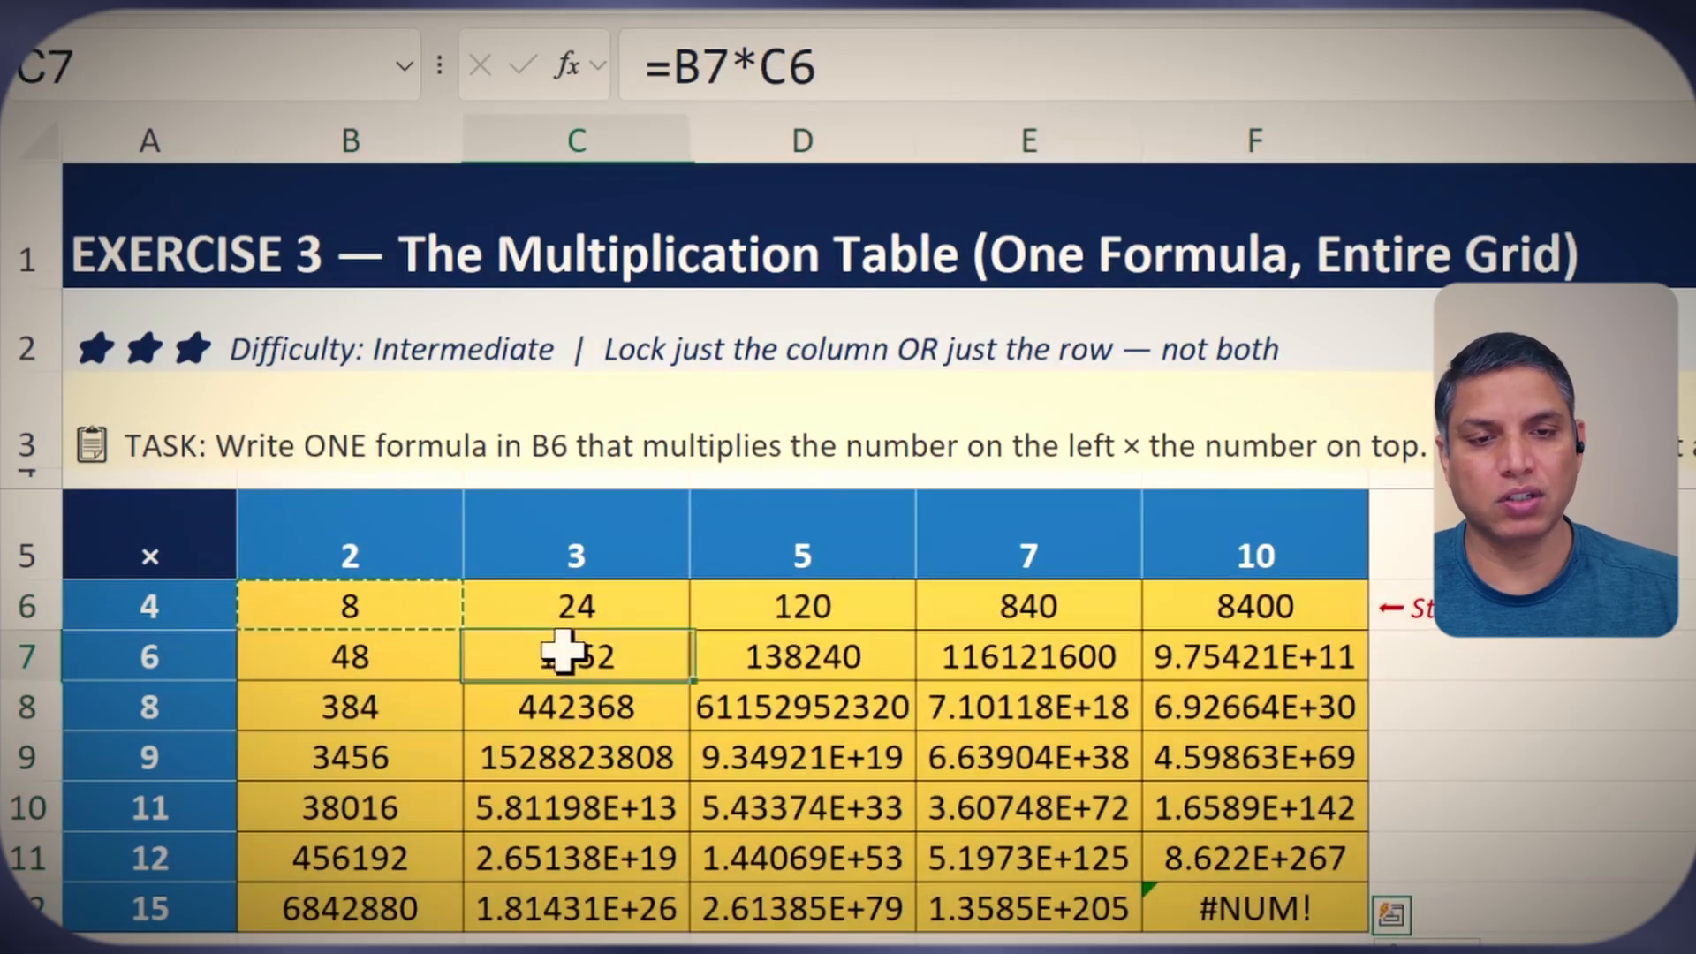
drag(563, 652, 1192, 898)
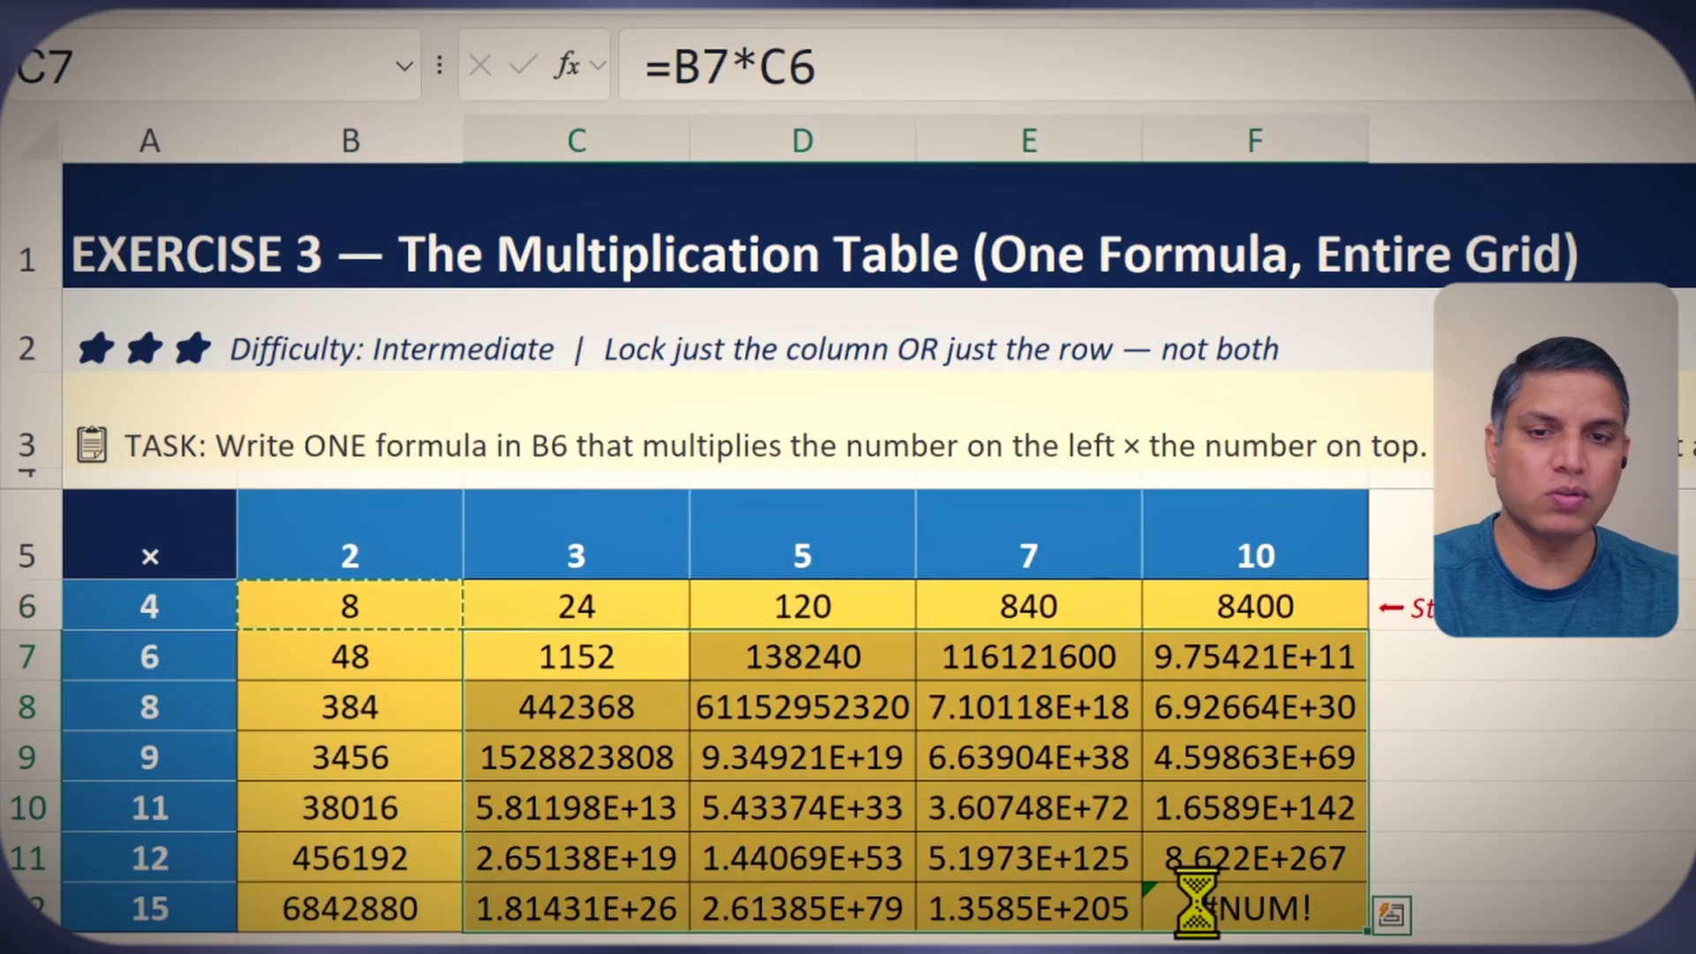
key(Delete)
drag(333, 662, 394, 894)
key(Delete)
drag(598, 613, 1219, 617)
key(Delete)
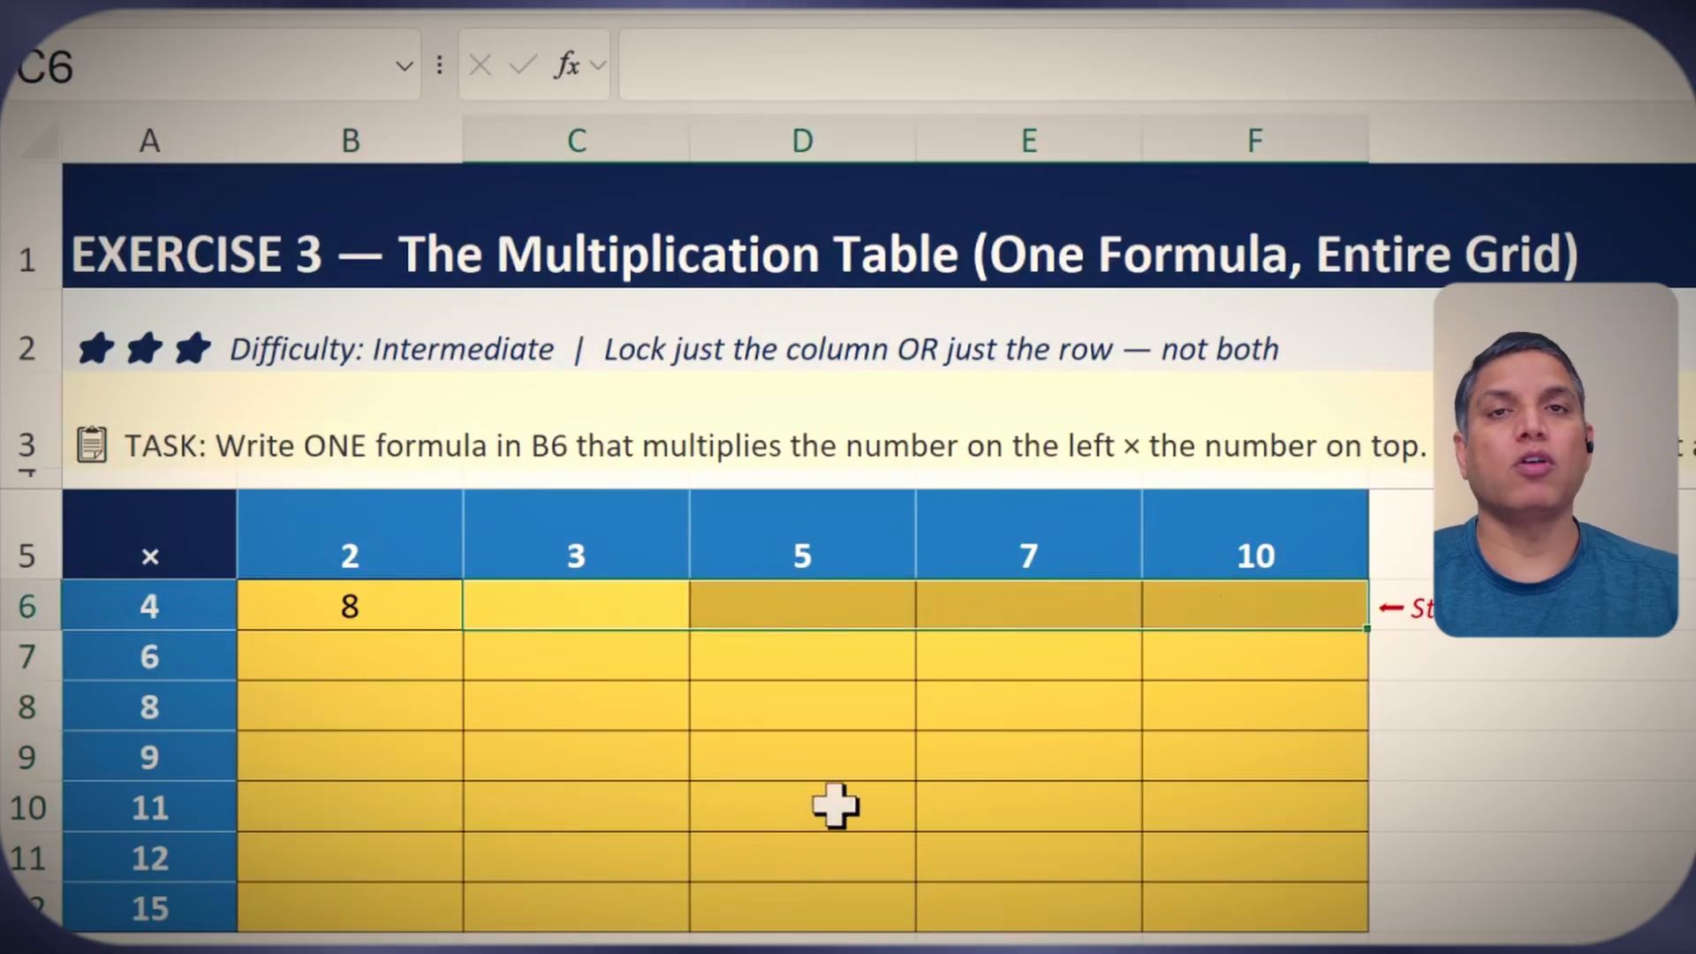